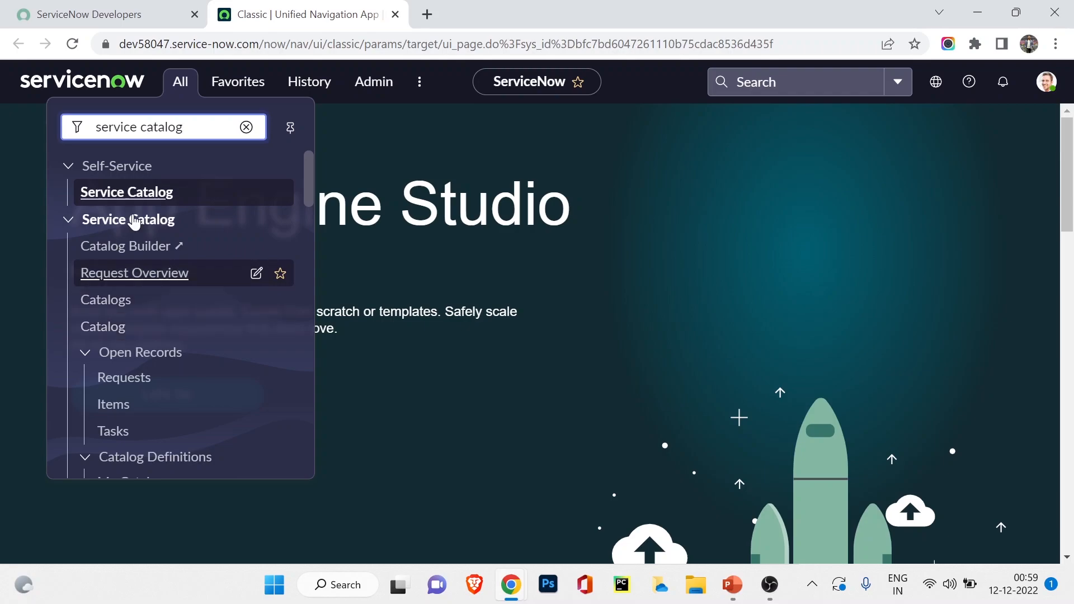
Open the Service Catalog's Maintain Items list and start a new catalog item record.
scroll(143, 388, "down", 4)
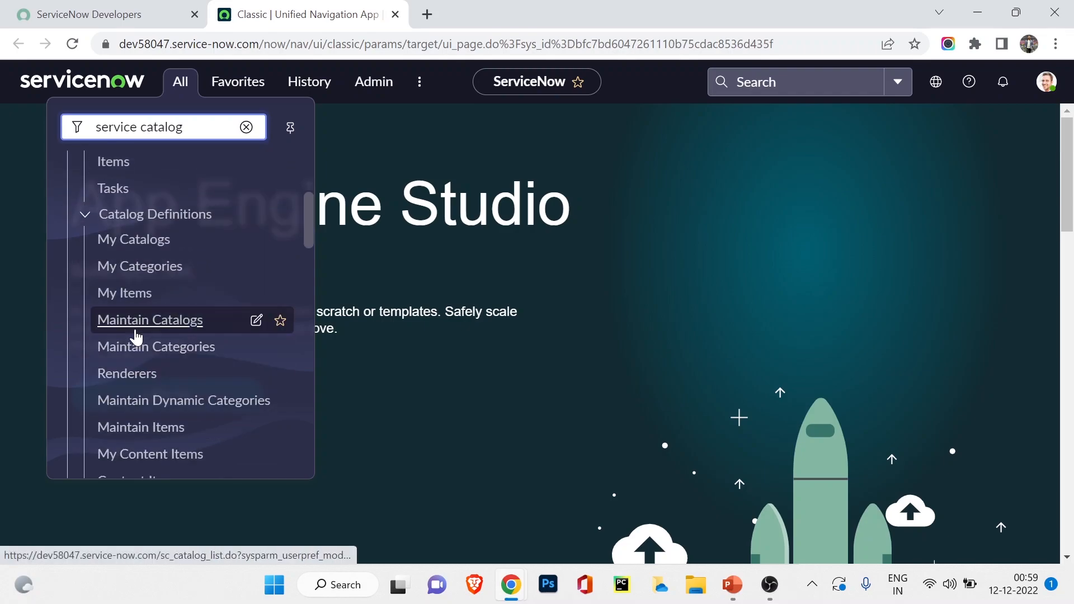
scroll(152, 346, "down", 2)
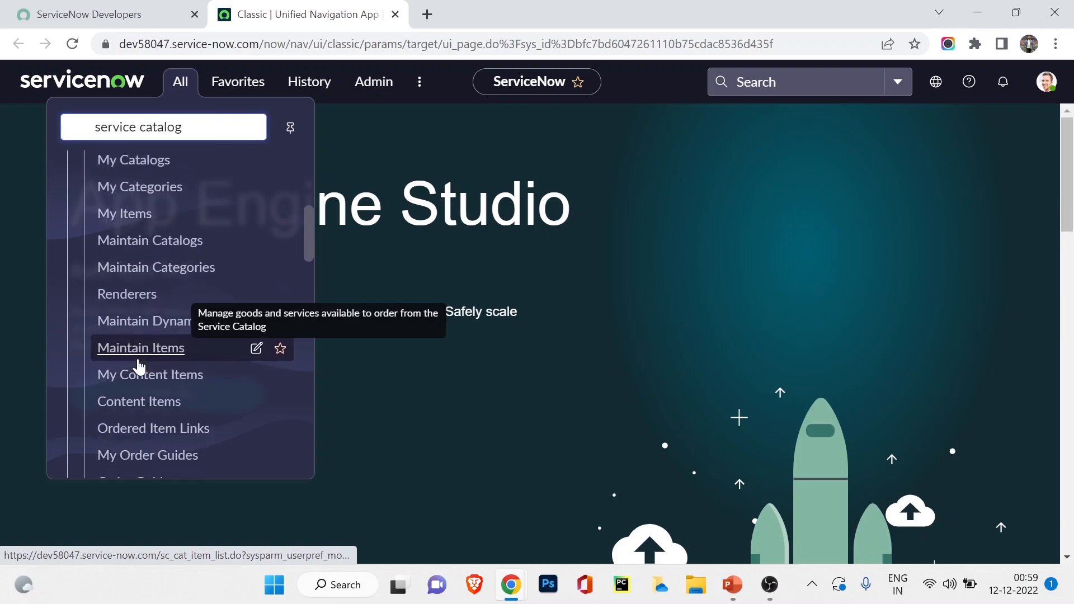
left_click(140, 364)
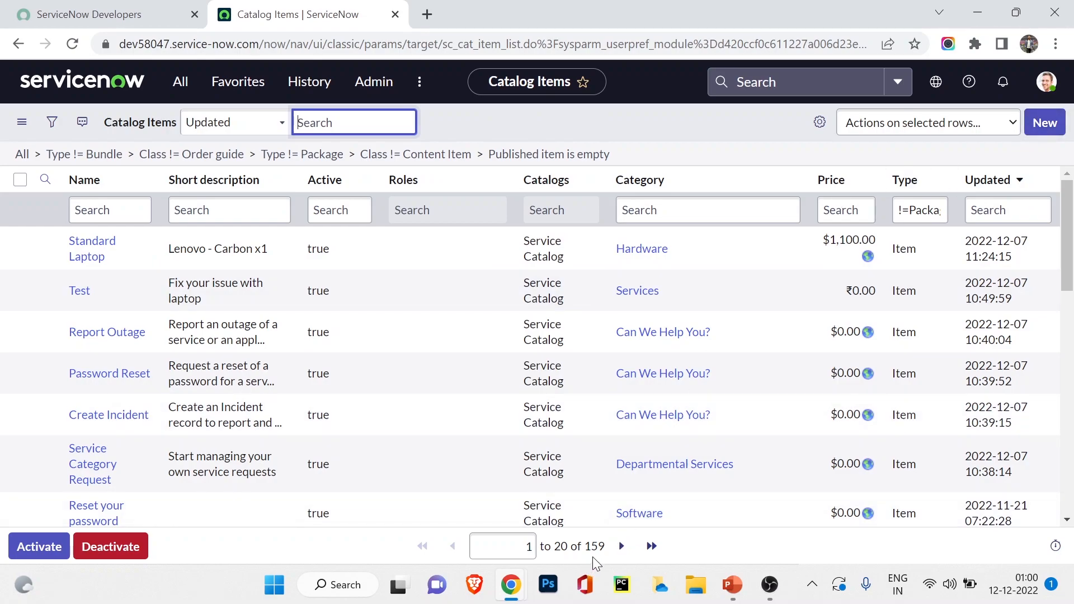
left_click(1034, 128)
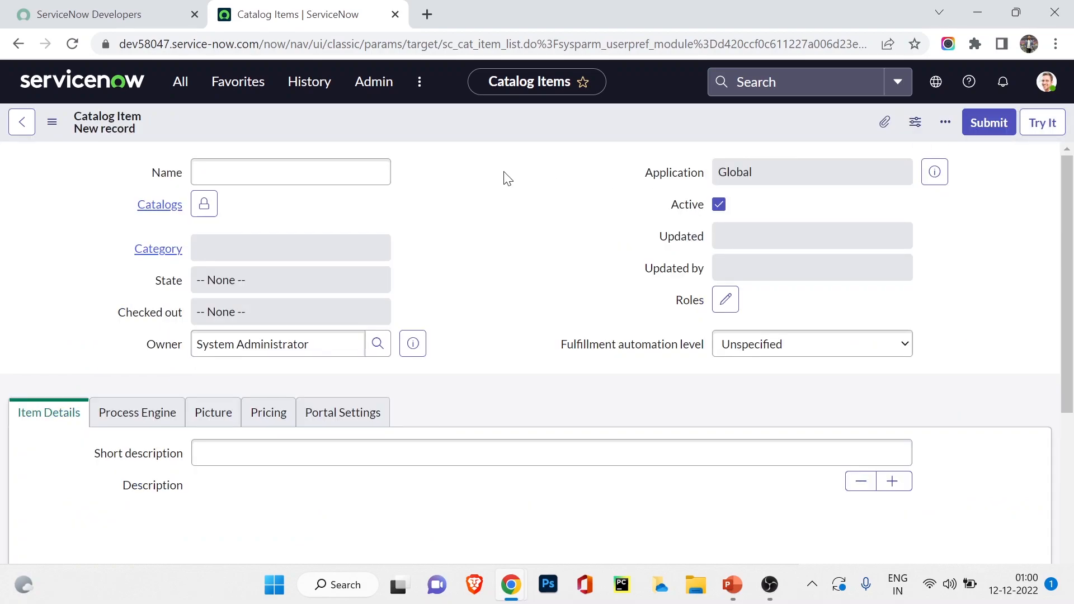
Examine the new catalog item form, including its item details, process engine, picture and pricing sections.
left_click(342, 182)
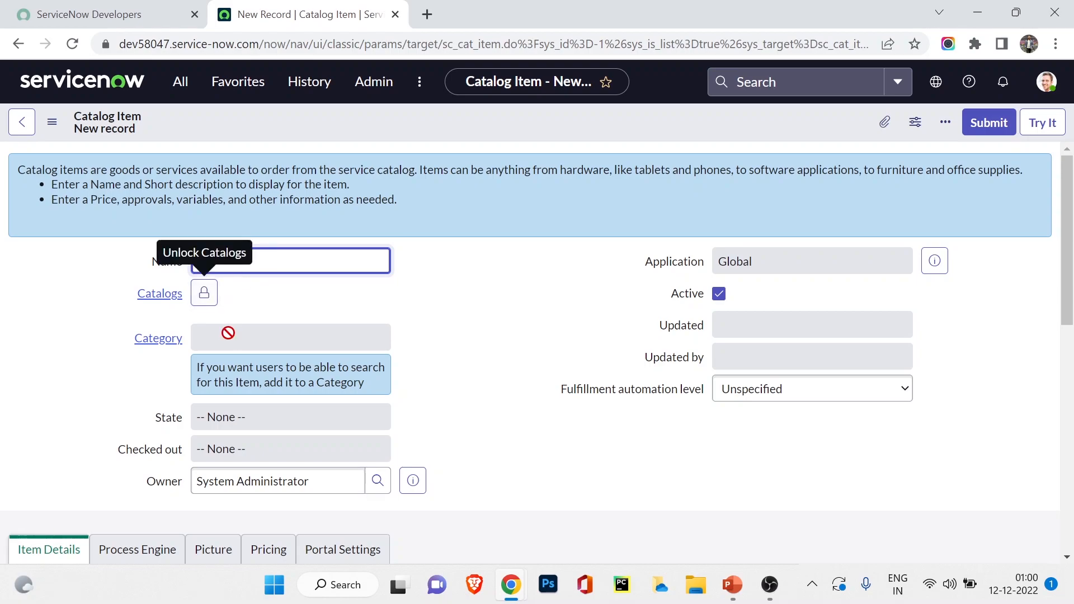
scroll(109, 358, "down", 3)
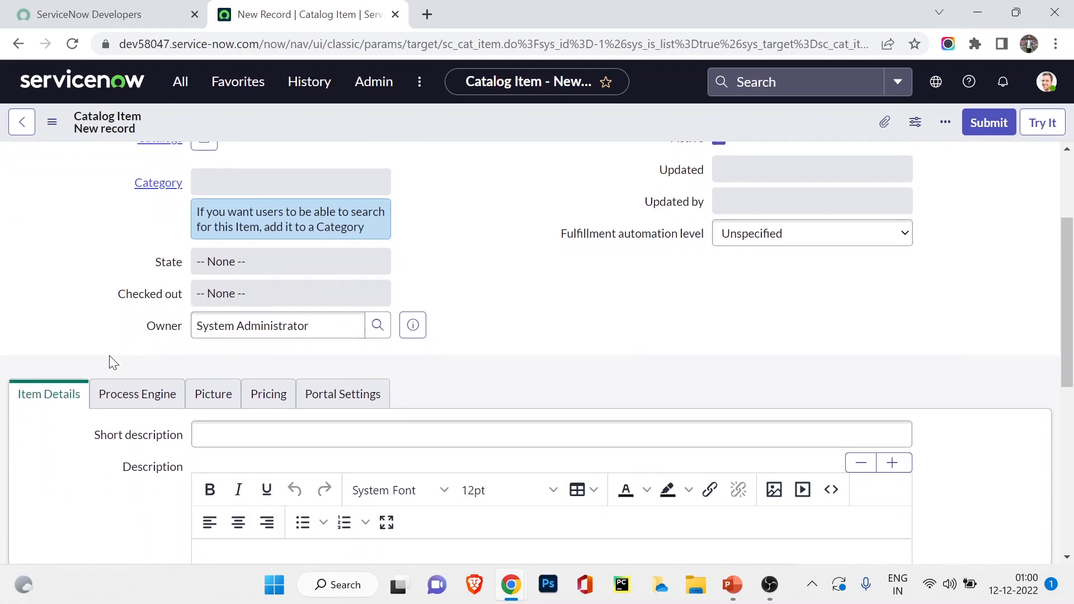
scroll(160, 335, "down", 3)
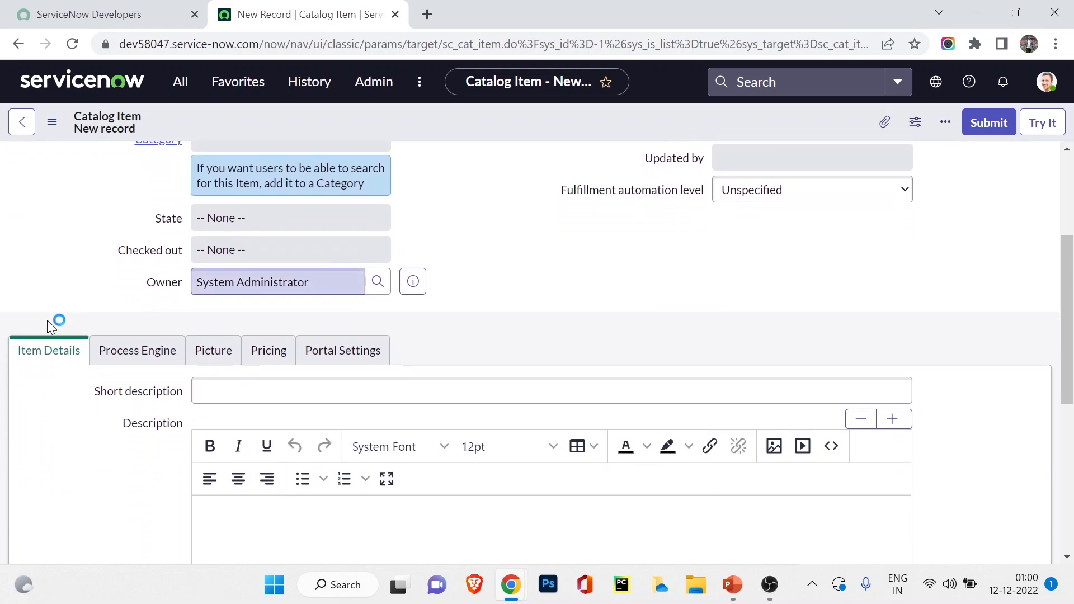
left_click(162, 219)
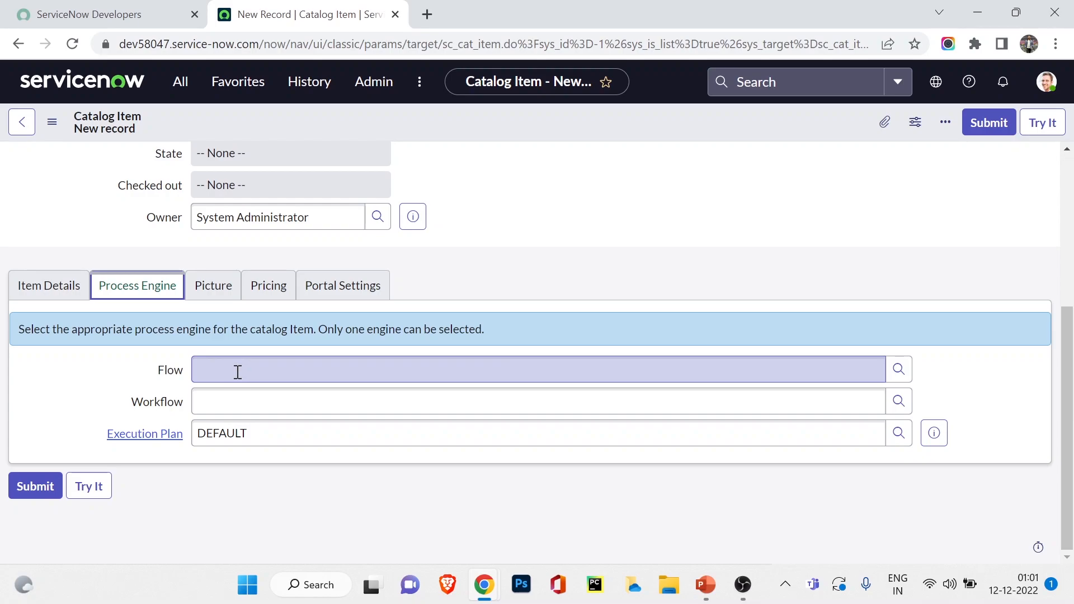
left_click(214, 287)
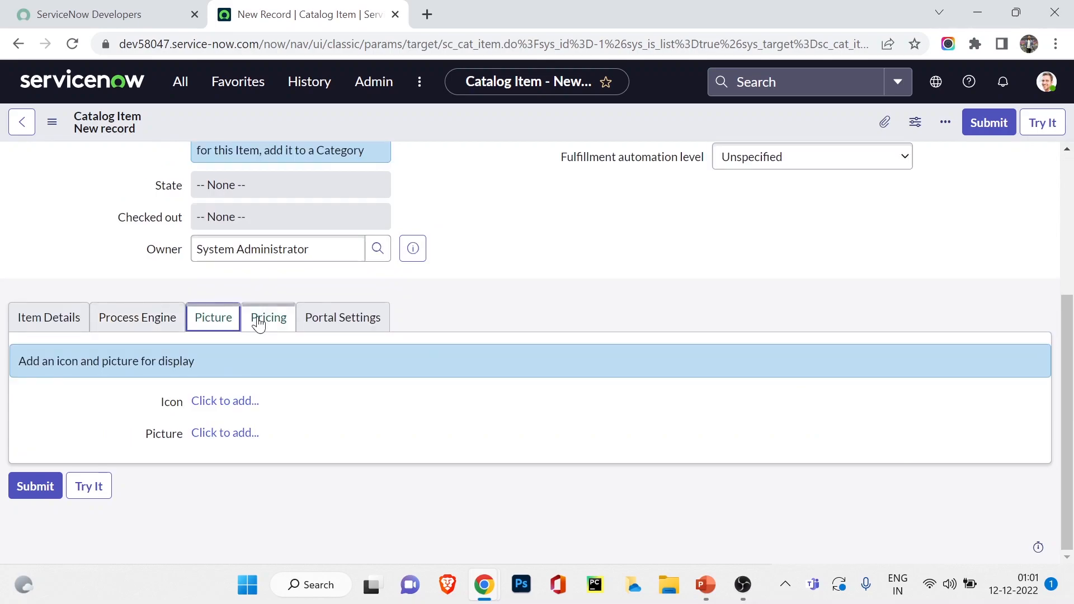
left_click(259, 324)
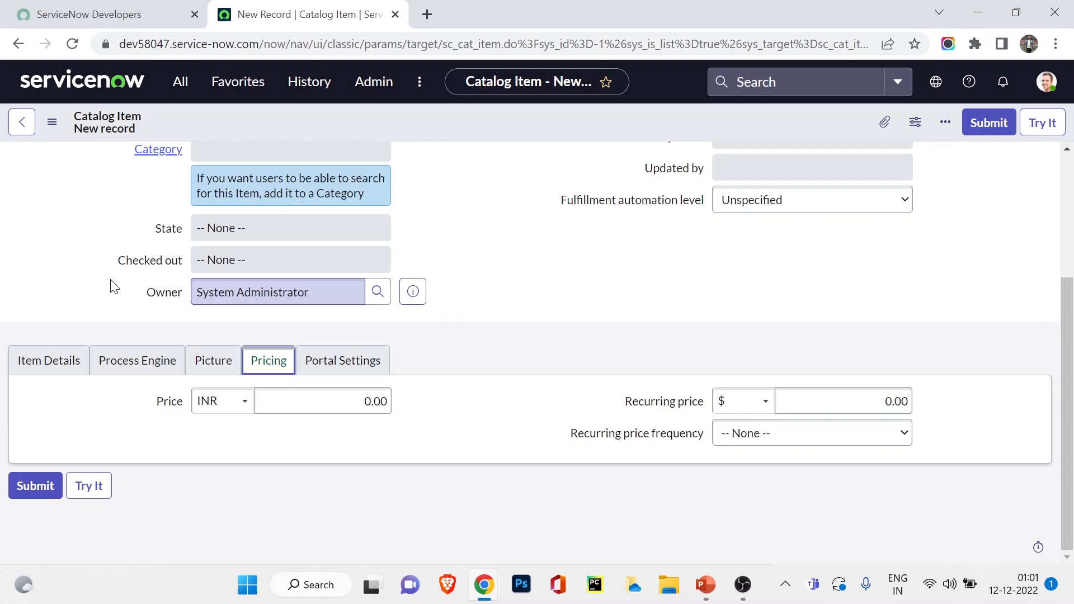
scroll(84, 391, "up", 4)
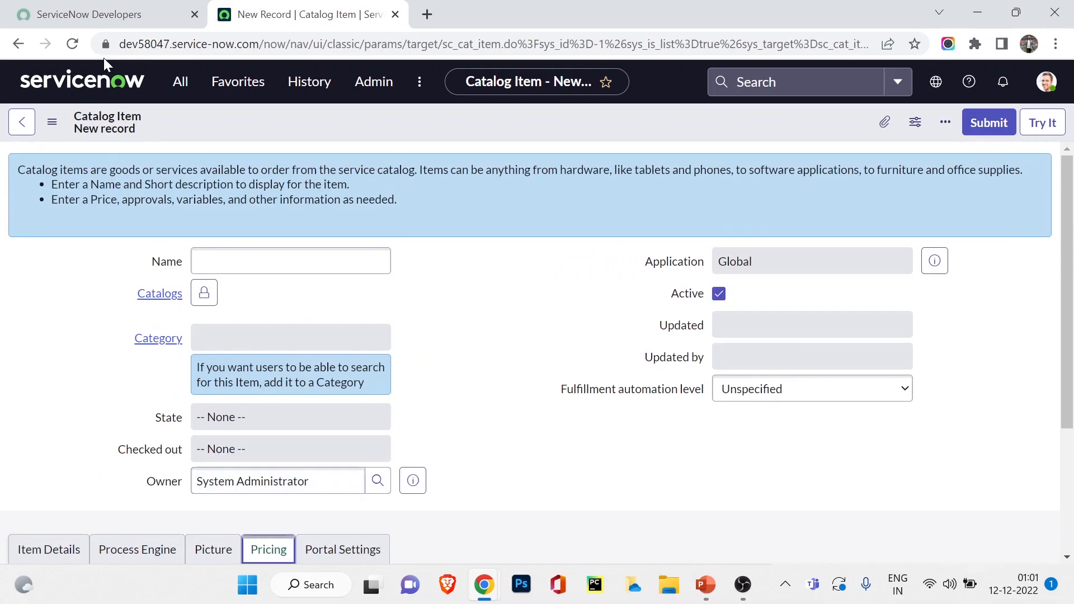
scroll(156, 363, "down", 3)
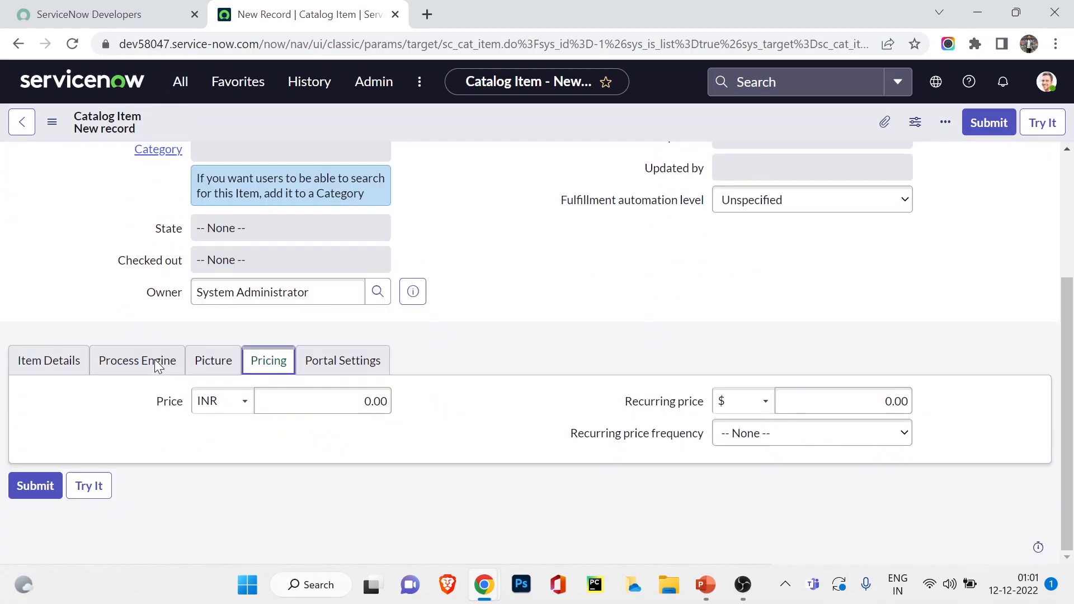
scroll(155, 360, "up", 3)
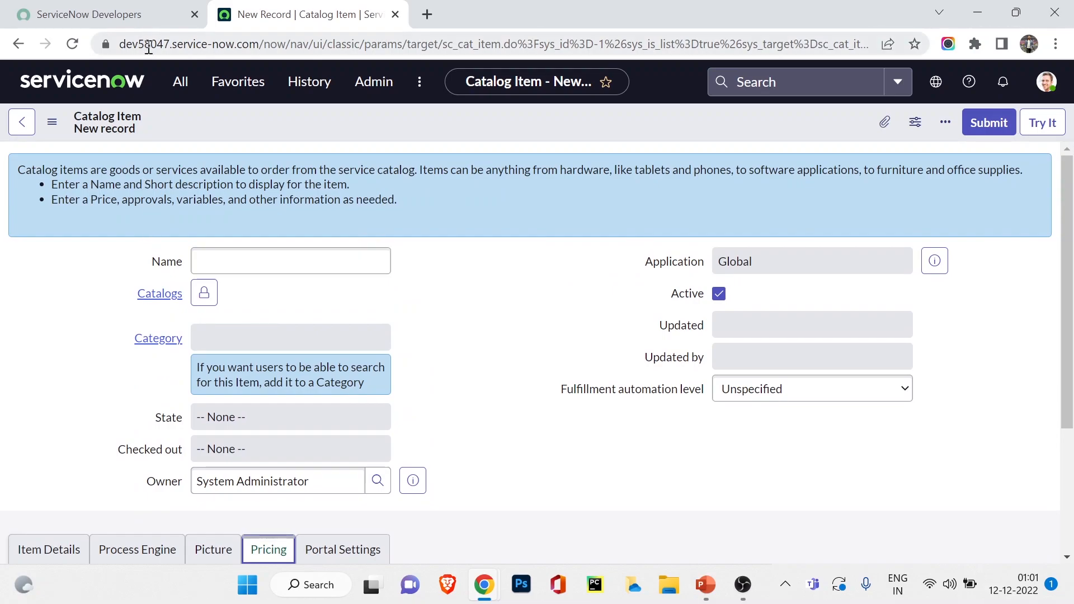
Return to the instance home page and open Catalog Builder from the Service Catalog application.
left_click(96, 77)
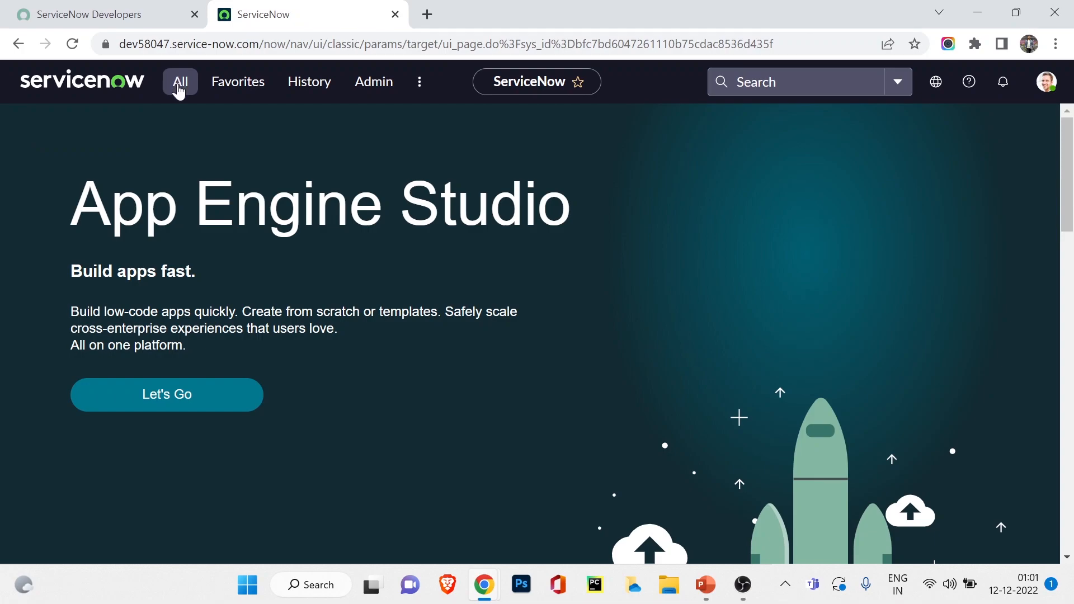
left_click(179, 89)
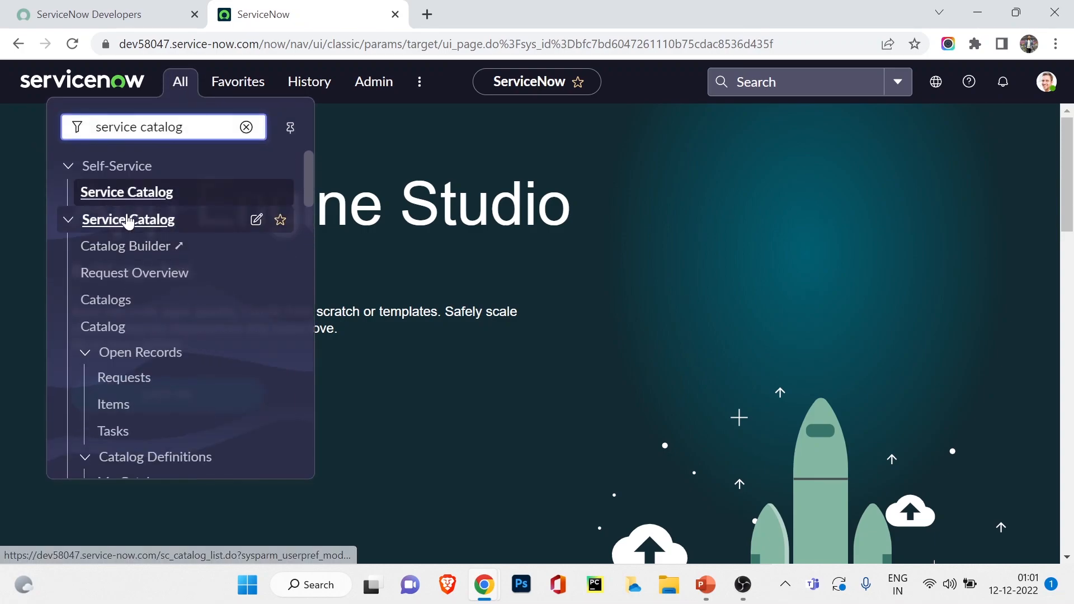
left_click(136, 248)
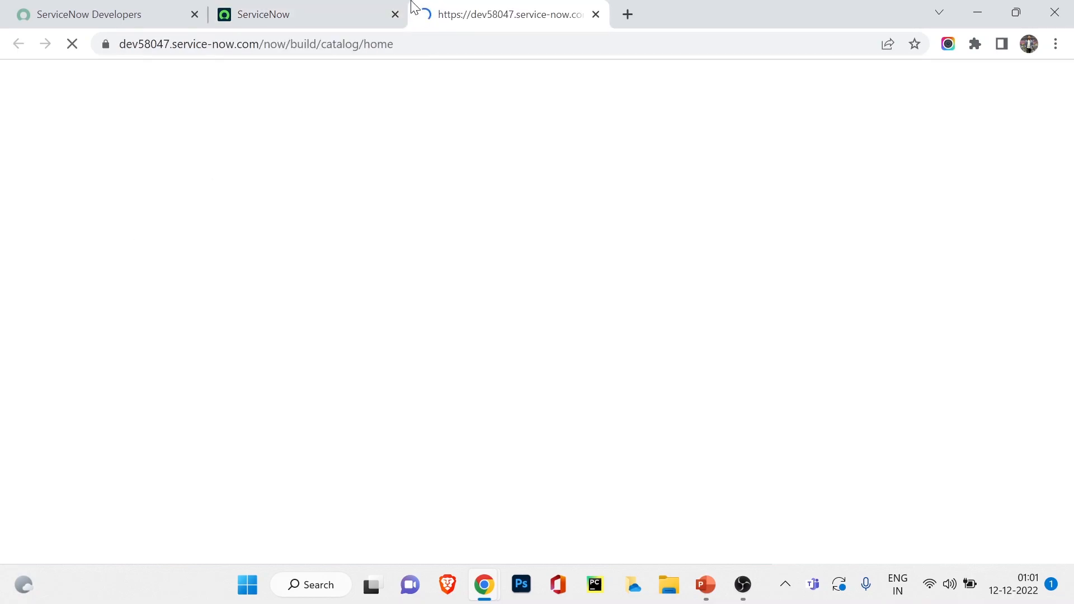
left_click(379, 8)
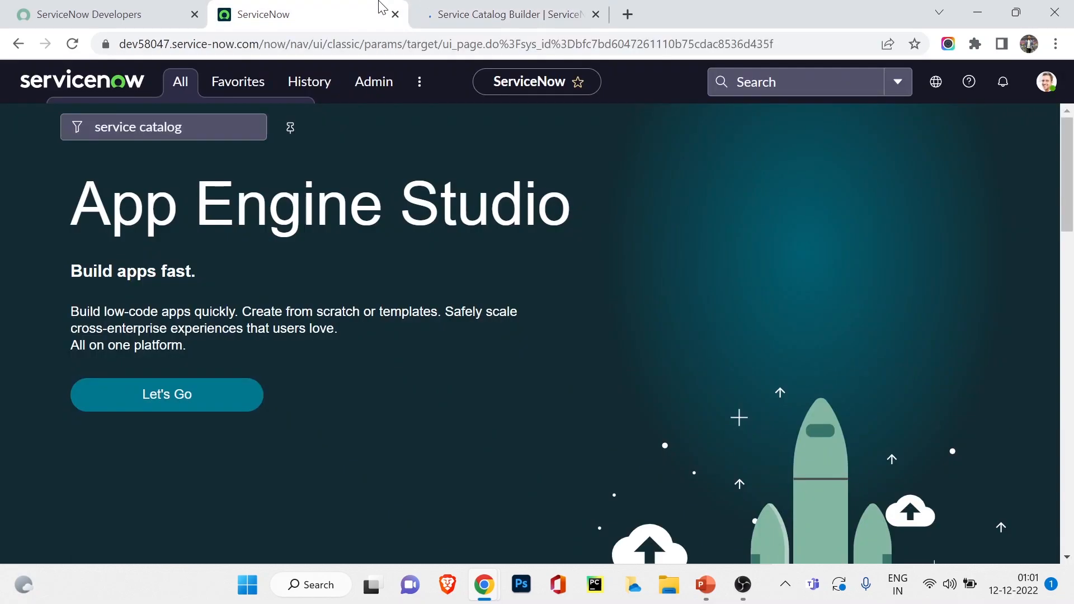
left_click(178, 85)
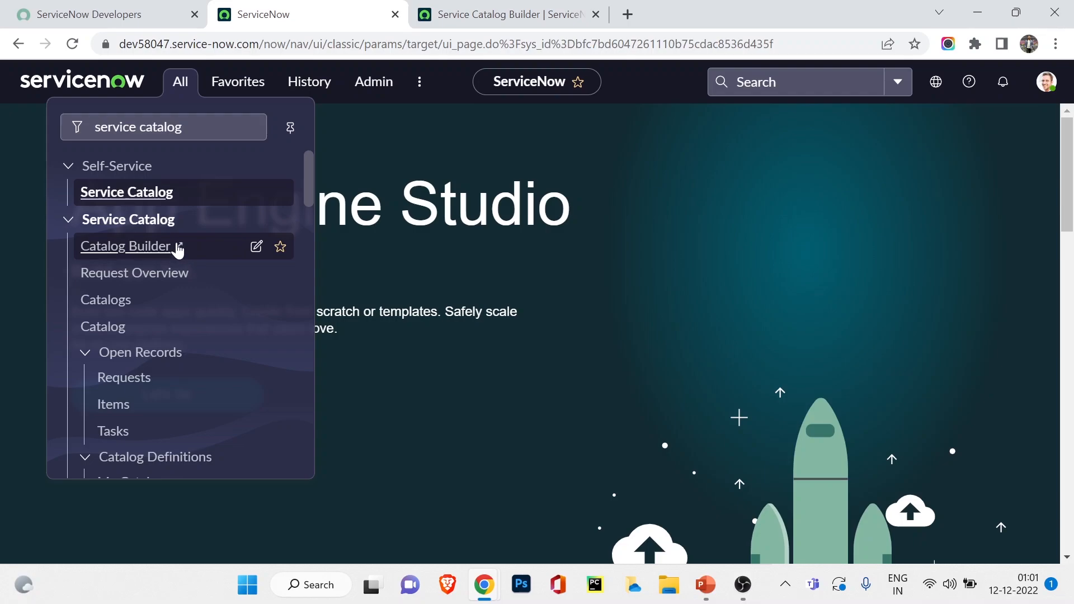
left_click(456, 8)
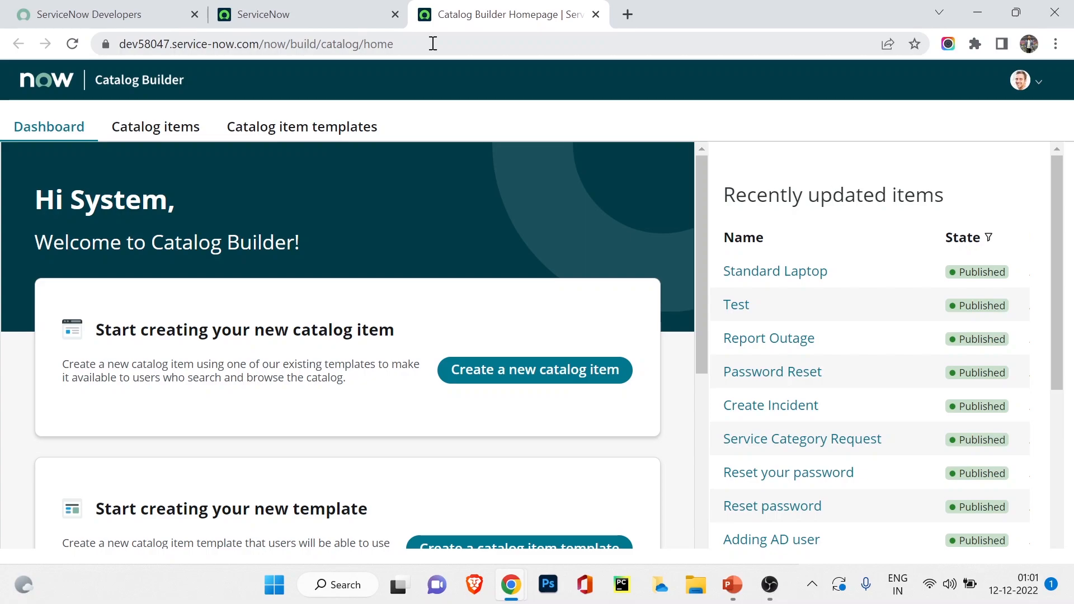
Start a new catalog item in Catalog Builder and select the Standard items in Service Catalog template for preview.
scroll(516, 285, "down", 2)
scroll(537, 324, "up", 2)
scroll(448, 315, "down", 2)
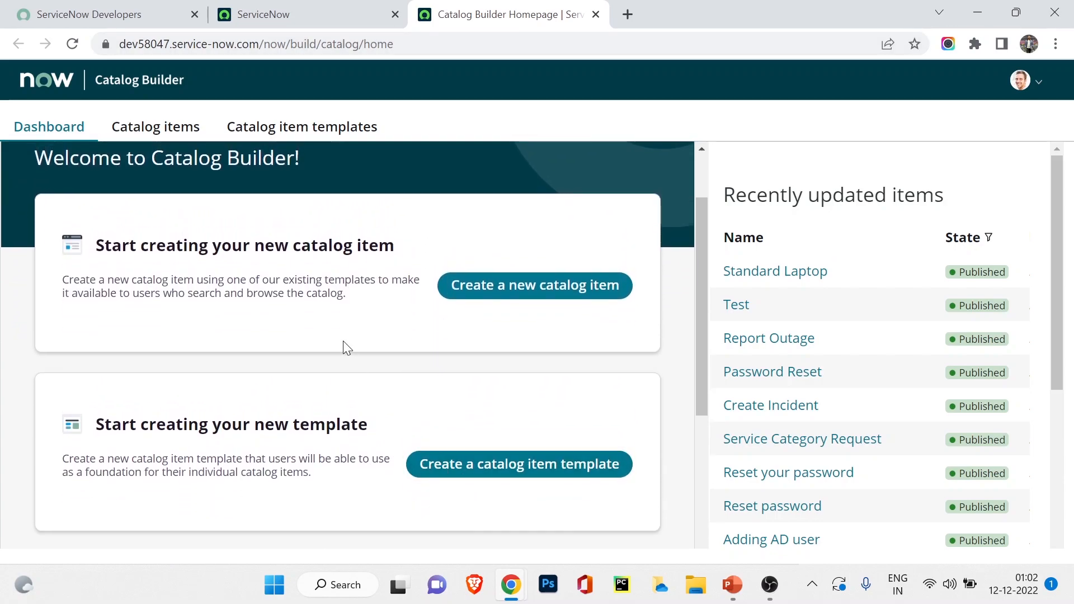
scroll(344, 341, "down", 5)
scroll(340, 347, "up", 7)
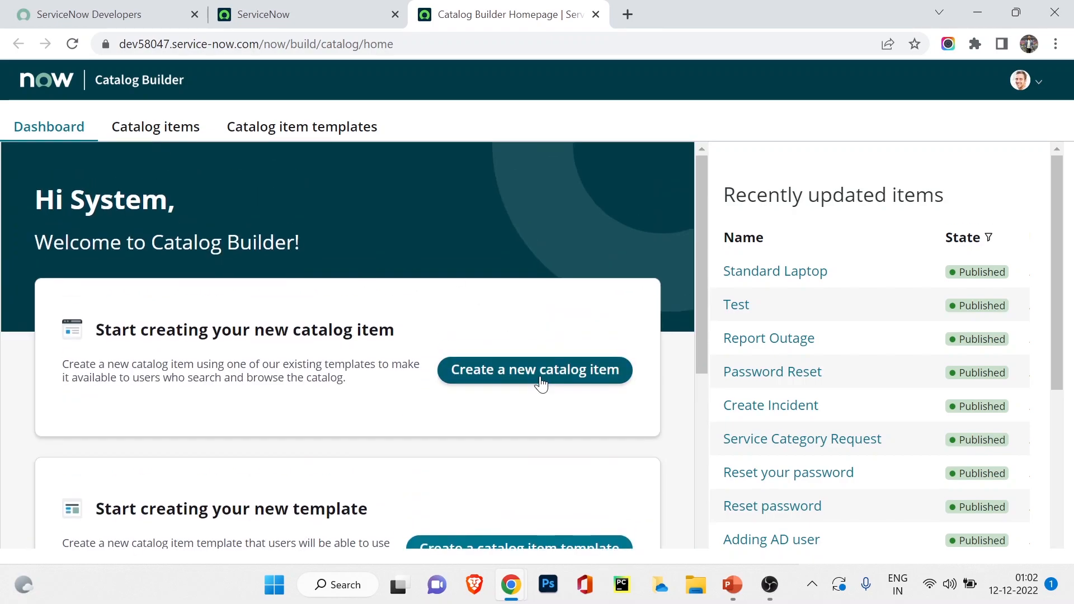
left_click(520, 385)
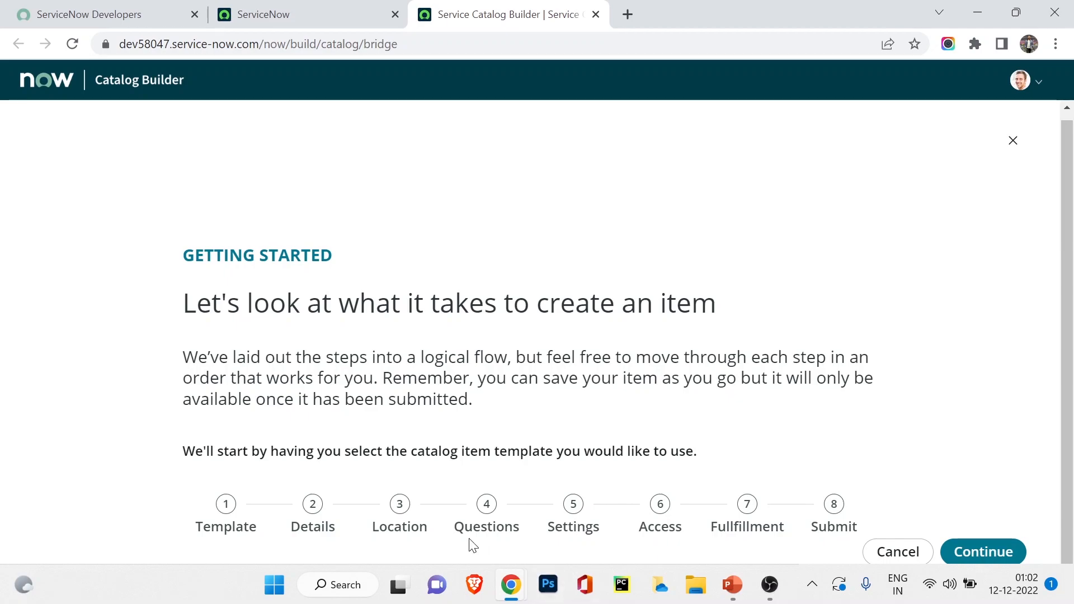
left_click(975, 554)
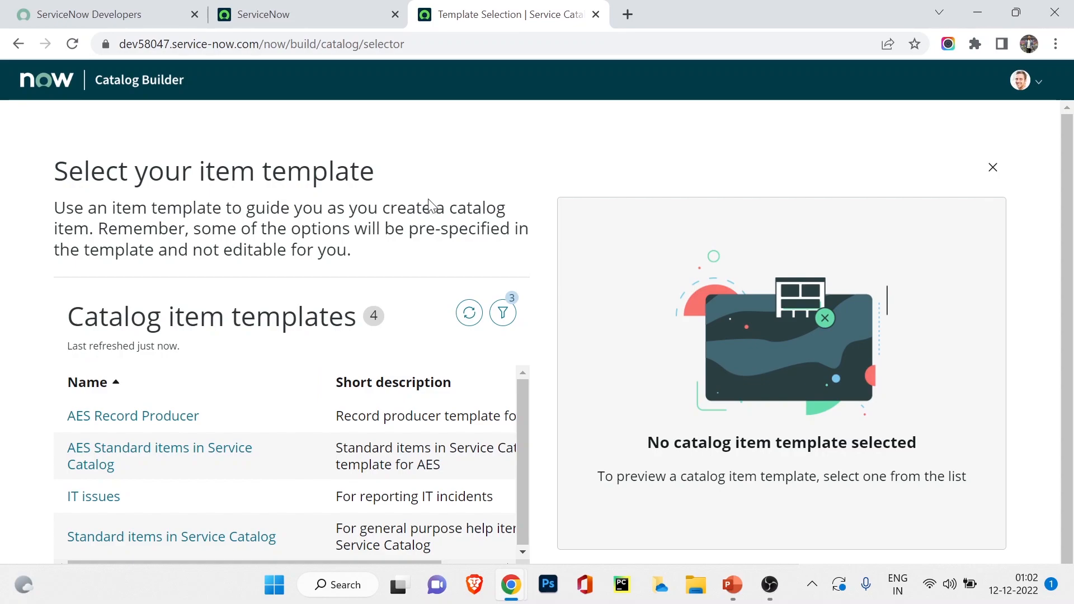
scroll(368, 225, "down", 1)
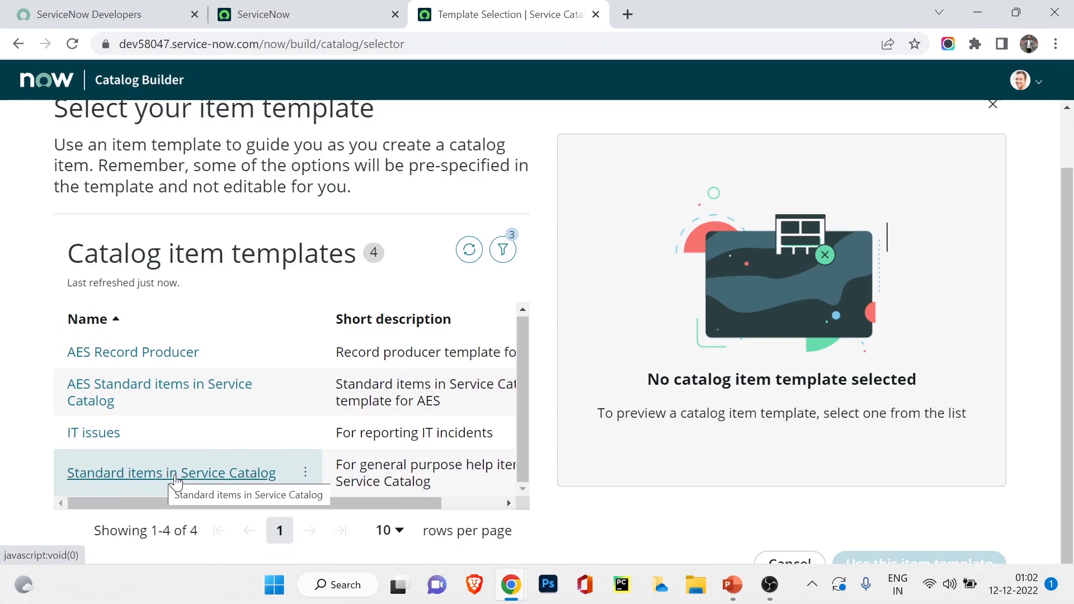
left_click(298, 460)
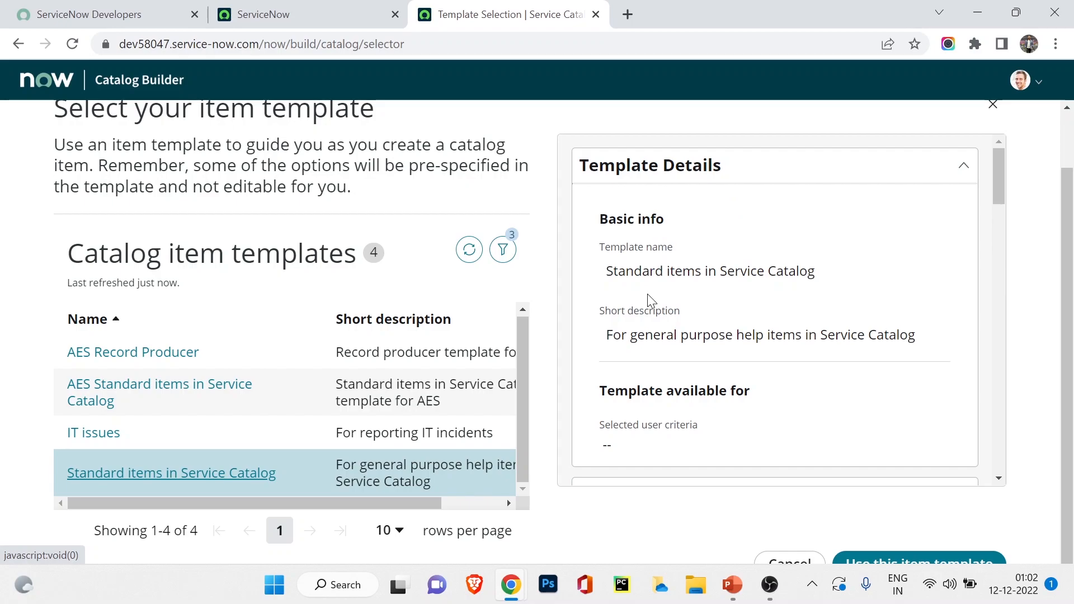
Examine the selected template's preview, including its template details, item details, location and categories.
scroll(643, 364, "down", 2)
scroll(644, 410, "down", 6)
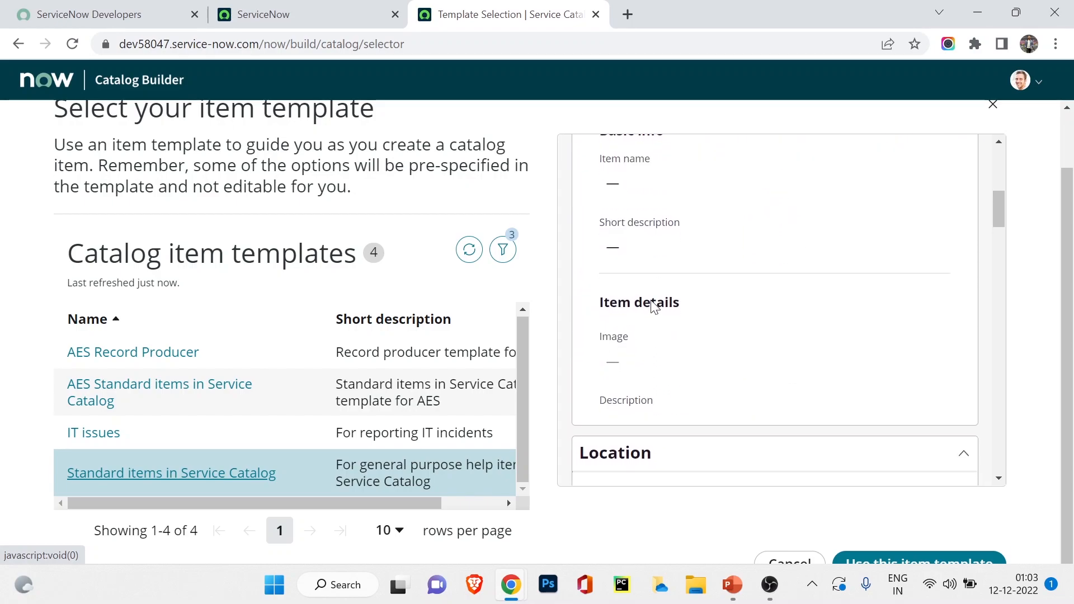
scroll(659, 401, "down", 5)
scroll(687, 374, "down", 3)
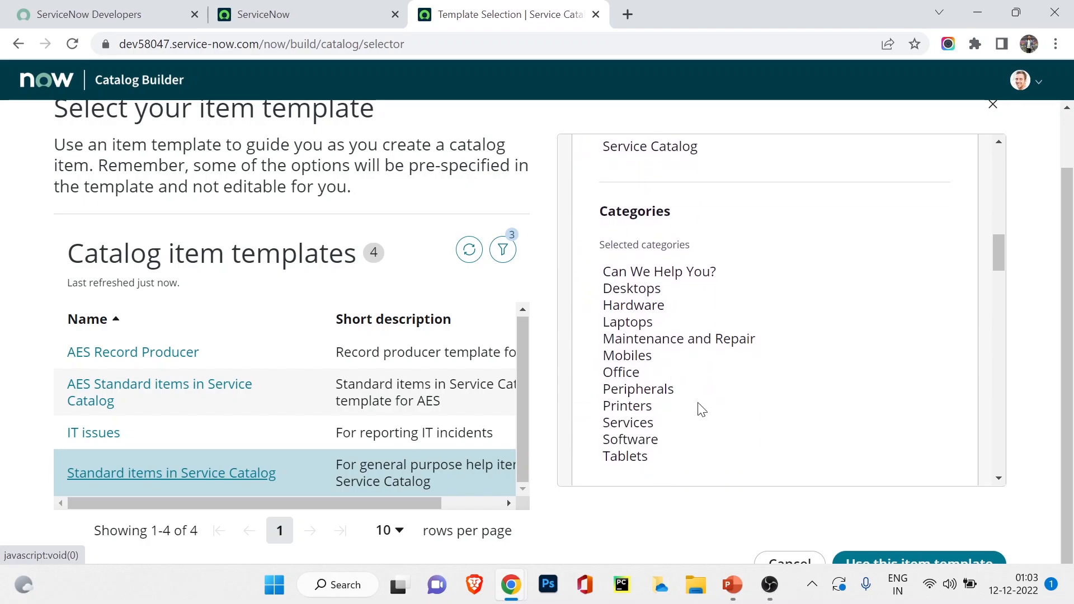
scroll(683, 438, "down", 4)
scroll(687, 446, "up", 15)
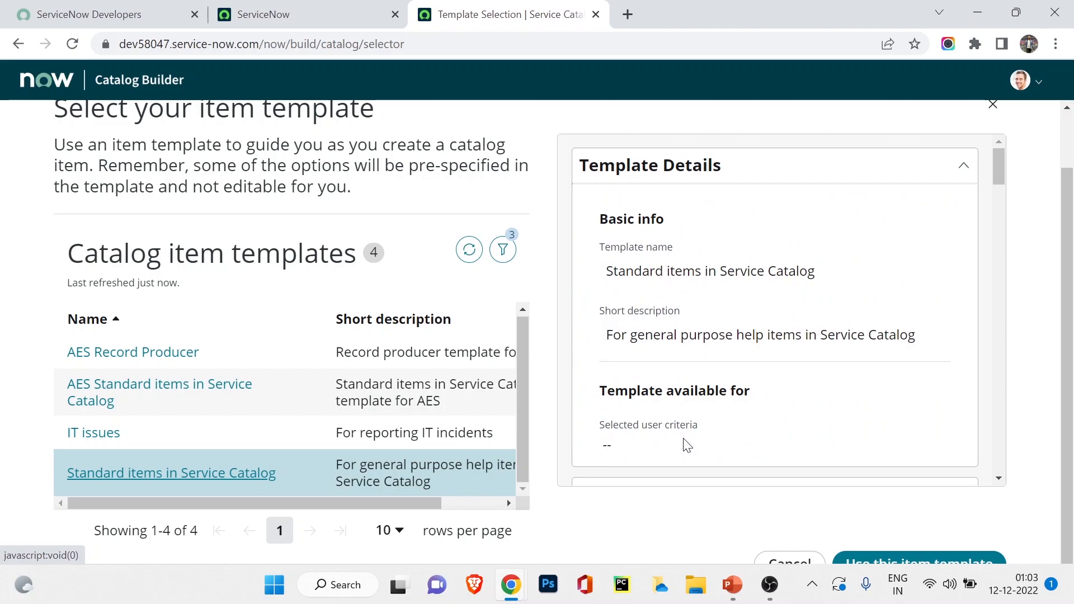
scroll(688, 446, "up", 1)
scroll(593, 314, "down", 4)
scroll(626, 379, "down", 2)
scroll(901, 408, "up", 6)
scroll(1051, 263, "down", 1)
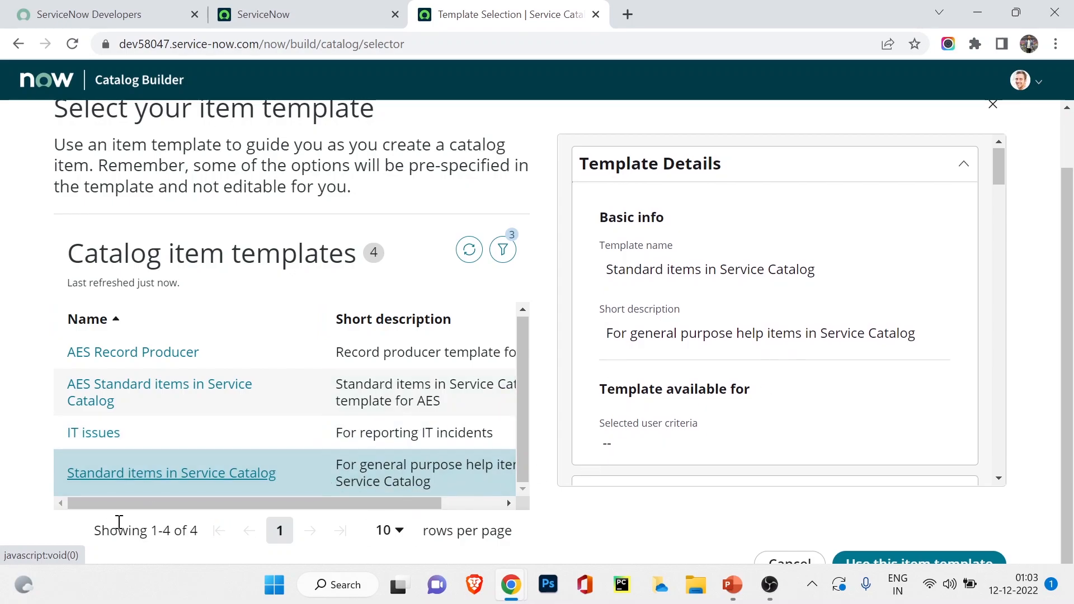
Use the selected template, name the item "Iphone 14" and enter the short description "Hey we are rolling our Iphone 14".
left_click(972, 560)
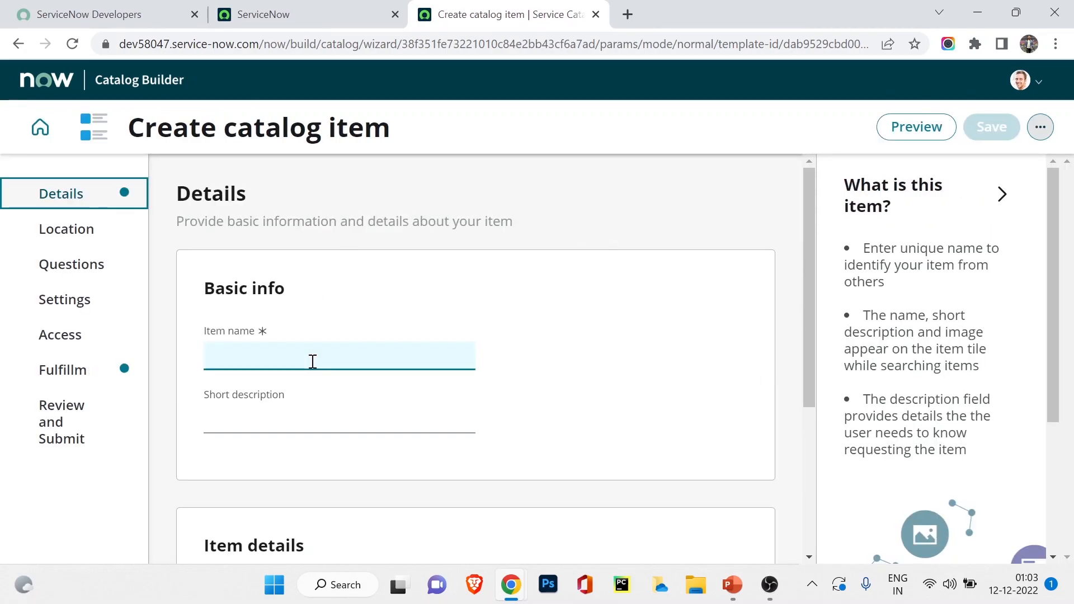
type("Iphone 14")
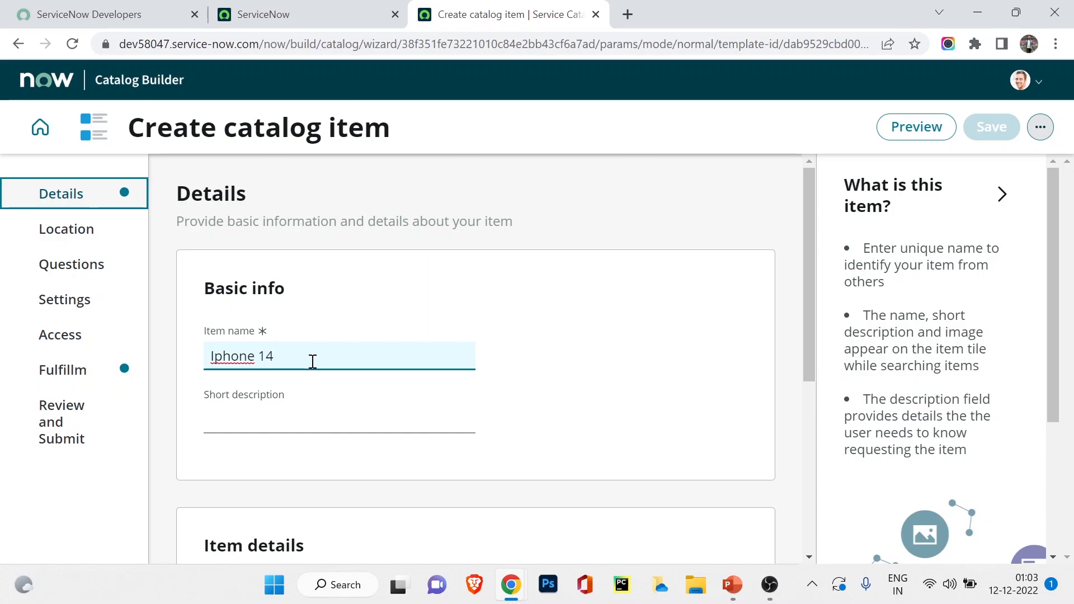
key("Tab")
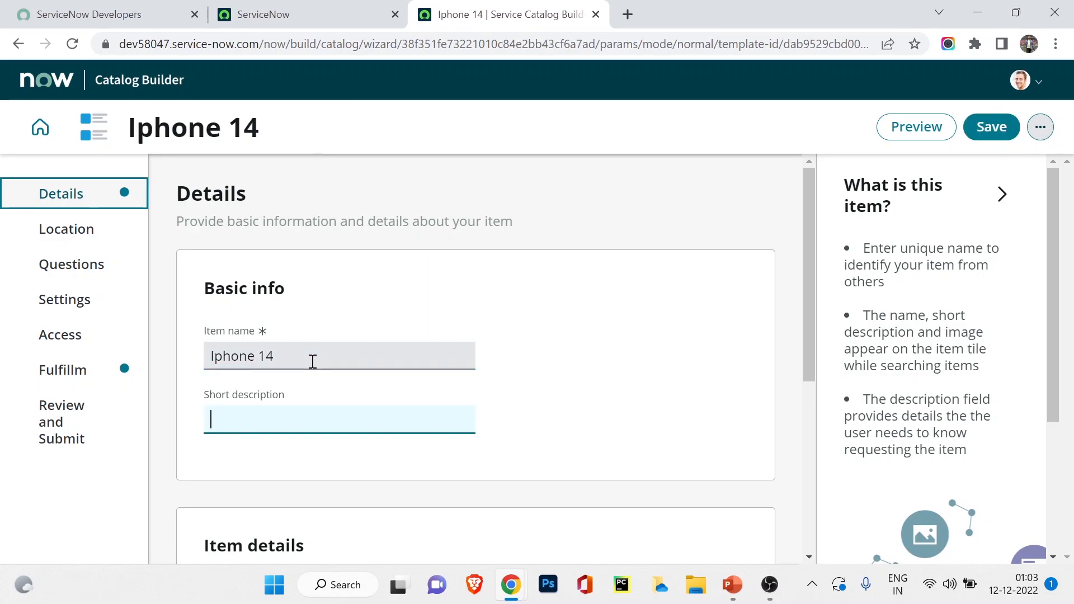
type("Hey we are")
type("rolling our Iphone ")
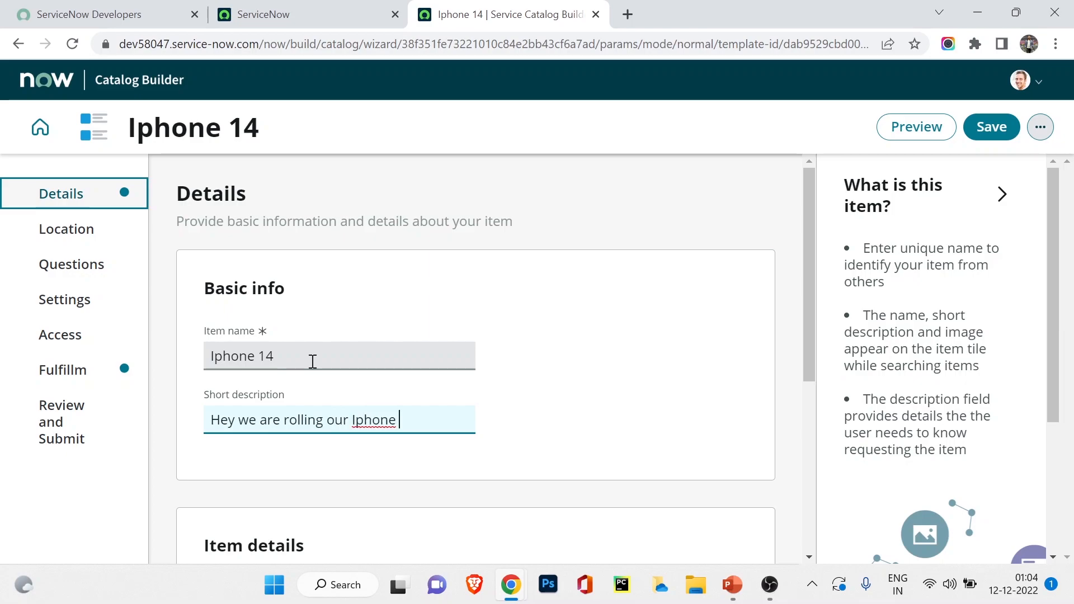
type("14")
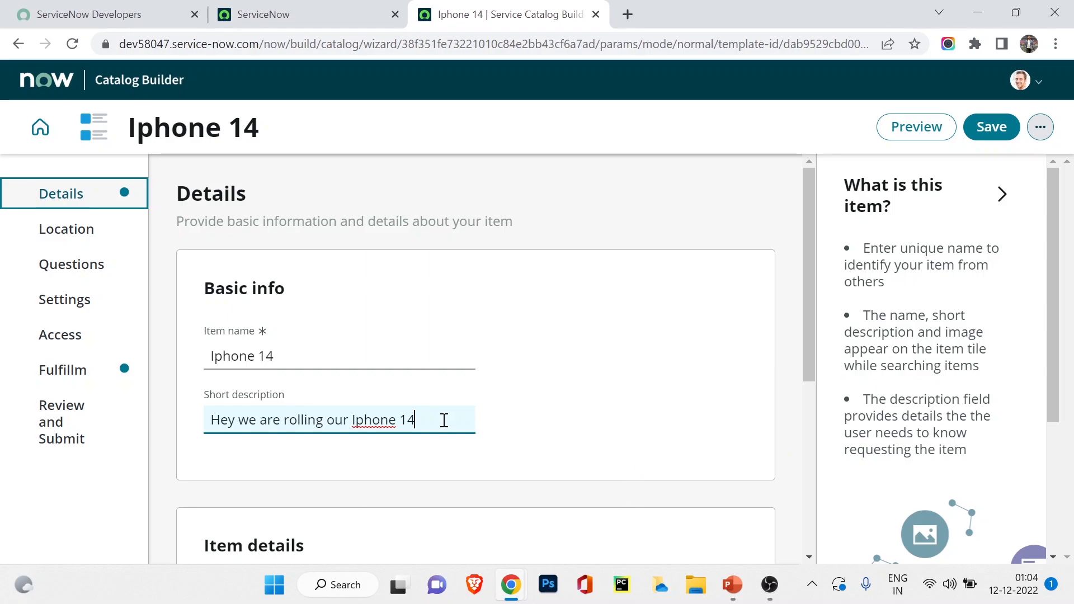
scroll(451, 414, "down", 1)
scroll(451, 413, "down", 3)
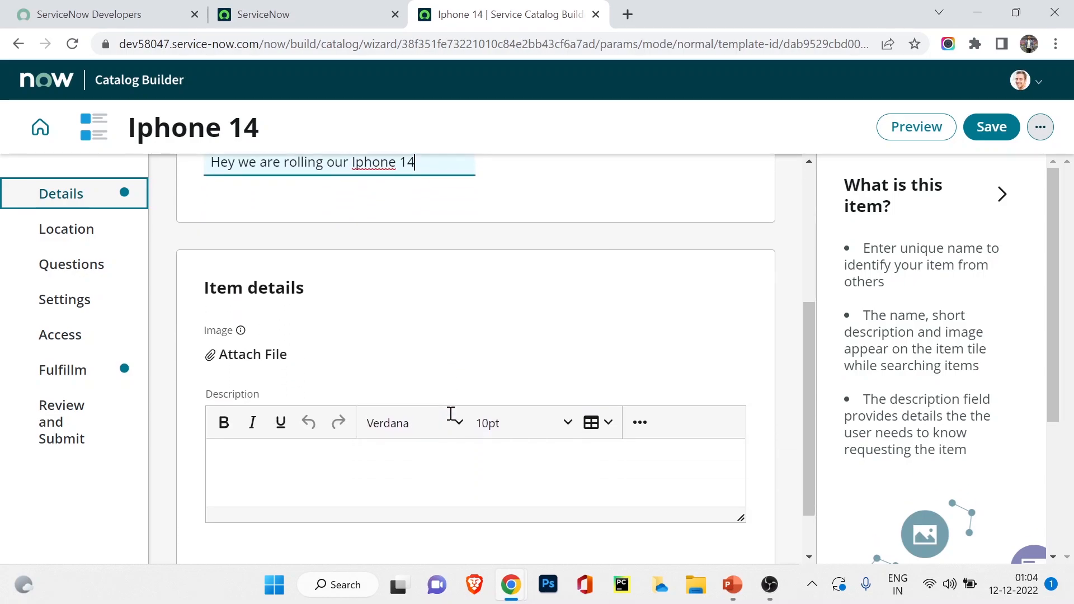
Copy the short description into the item's Description and extend it to read "Hey we are rolling our Iphone 14, go and place your order.".
scroll(451, 413, "up", 1)
scroll(314, 465, "up", 3)
triple_click(248, 341)
key("ctrl+c")
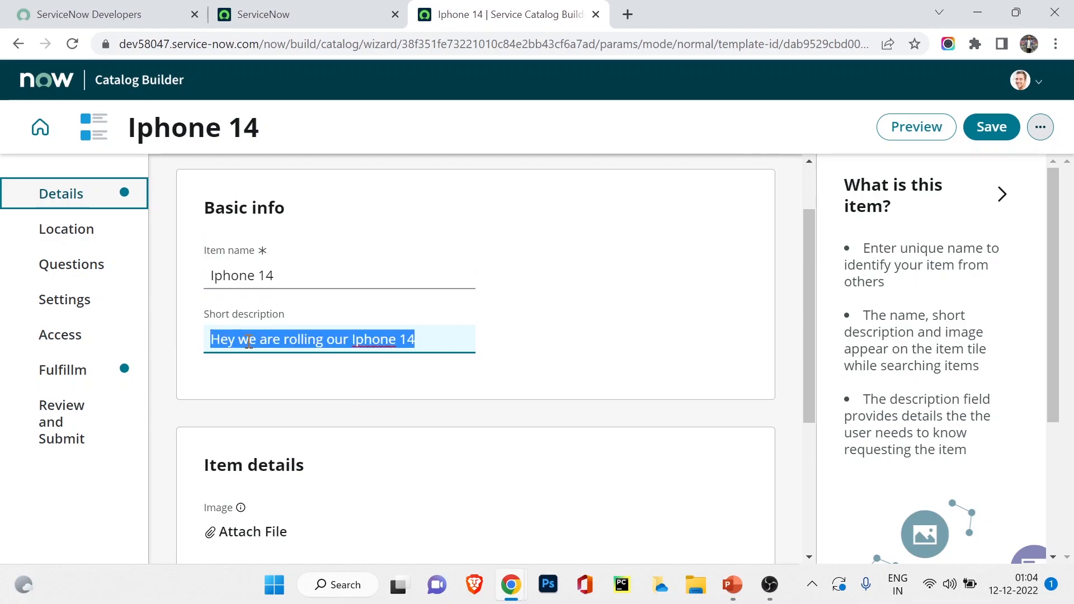
scroll(237, 370, "down", 4)
left_click(242, 395)
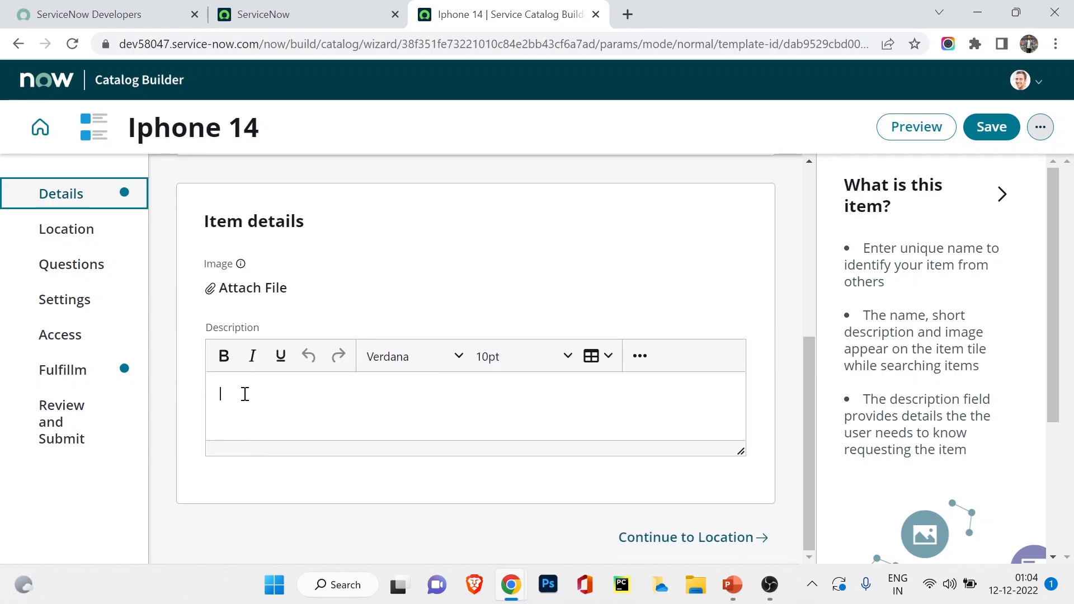
key("ctrl+v")
type(", go and")
type(" place ypur")
type("our ")
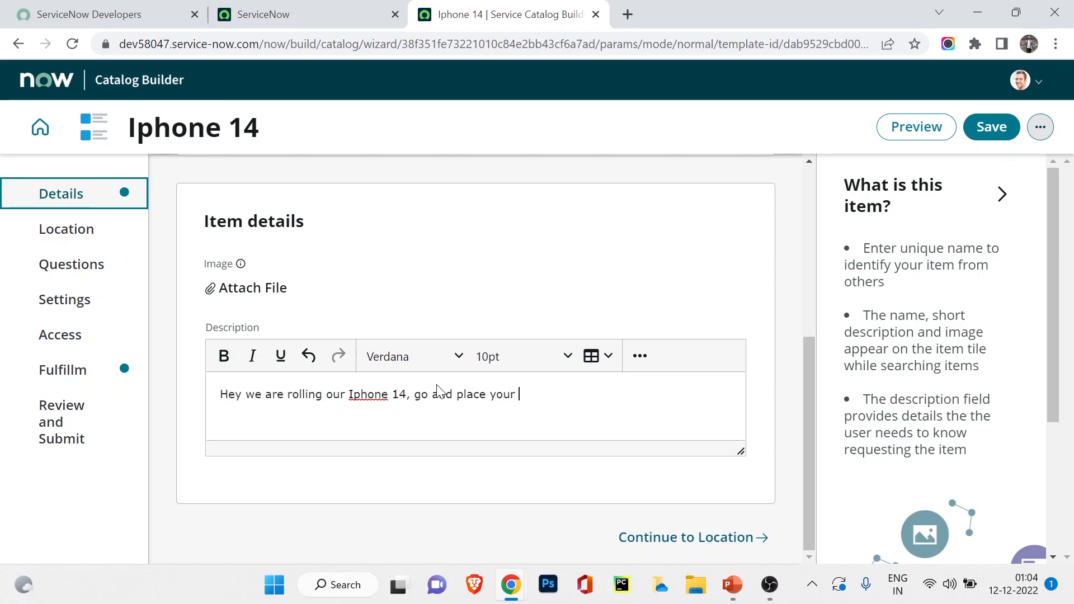
type("order.")
scroll(361, 333, "up", 4)
scroll(361, 333, "down", 4)
Search Google Images in a new browser tab for "iphone 14 picture hd".
left_click(628, 14)
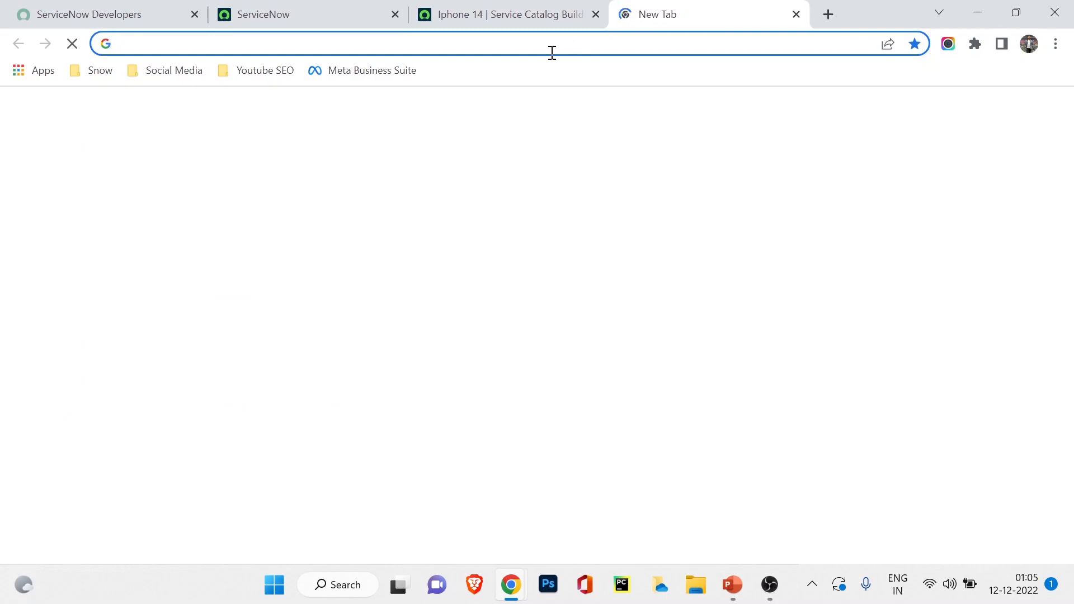
type("iphone 14 picture hd")
key("Return")
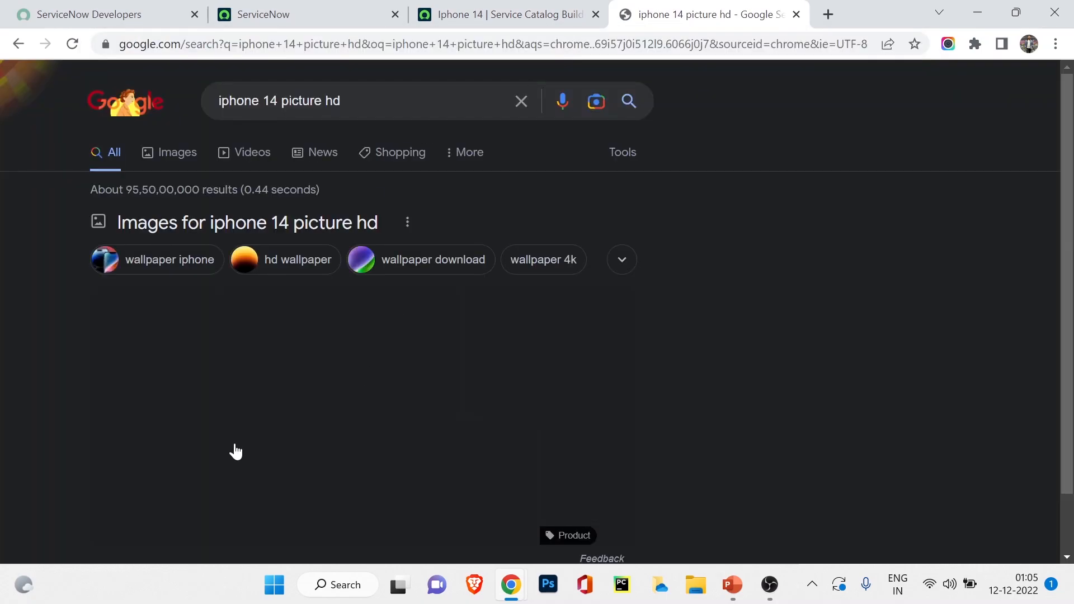
left_click(185, 160)
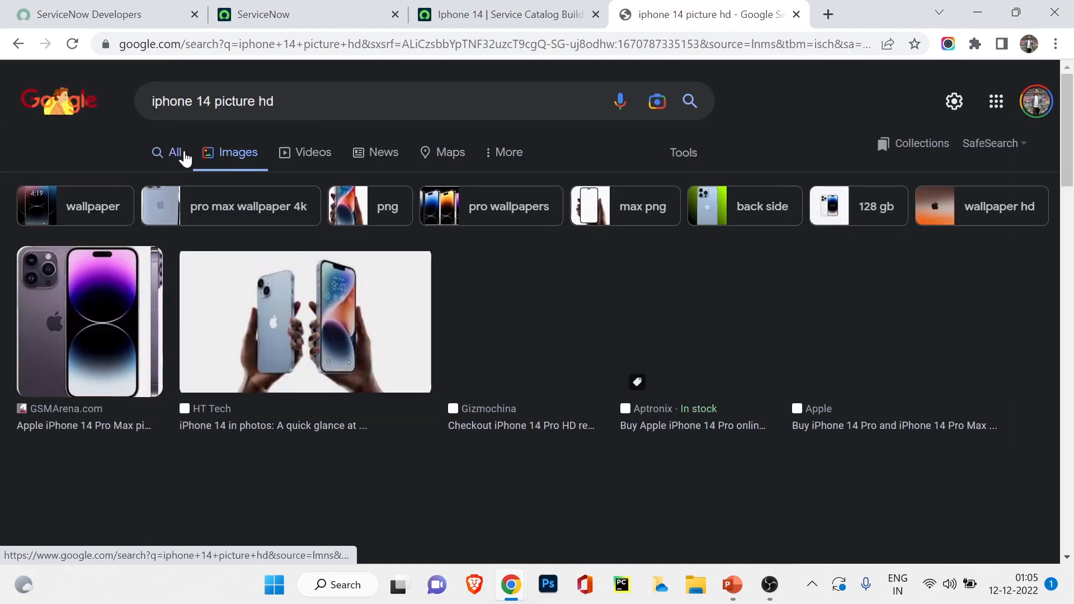
Choose the MacRumors iPhone 14 Pro picture and save it to the Desktop as iphone-14-pro-max-deep-purple.jpg.
scroll(252, 235, "down", 7)
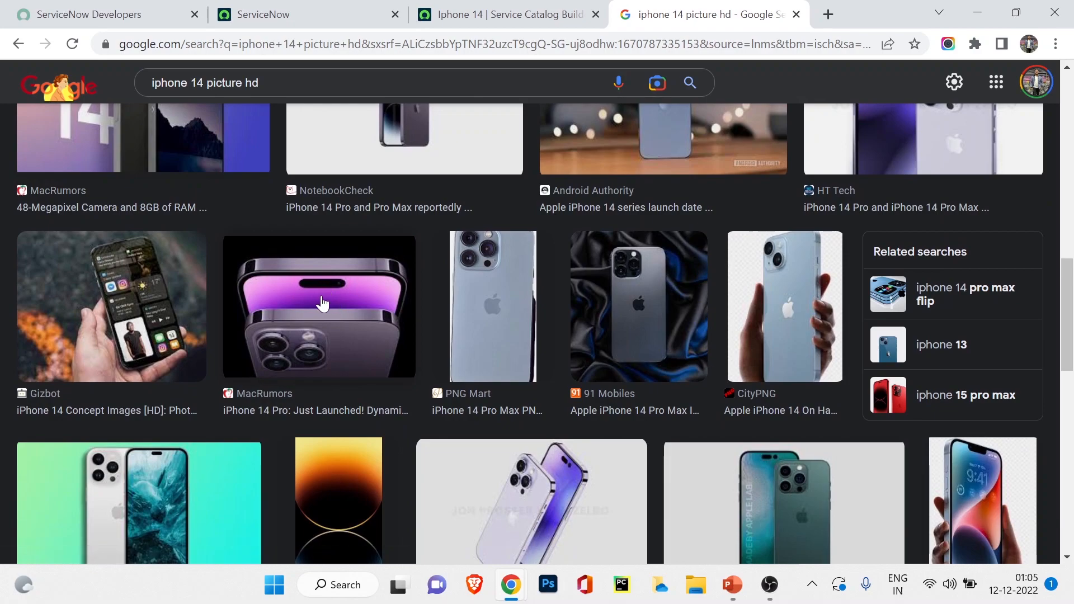
scroll(323, 304, "down", 2)
scroll(307, 300, "up", 1)
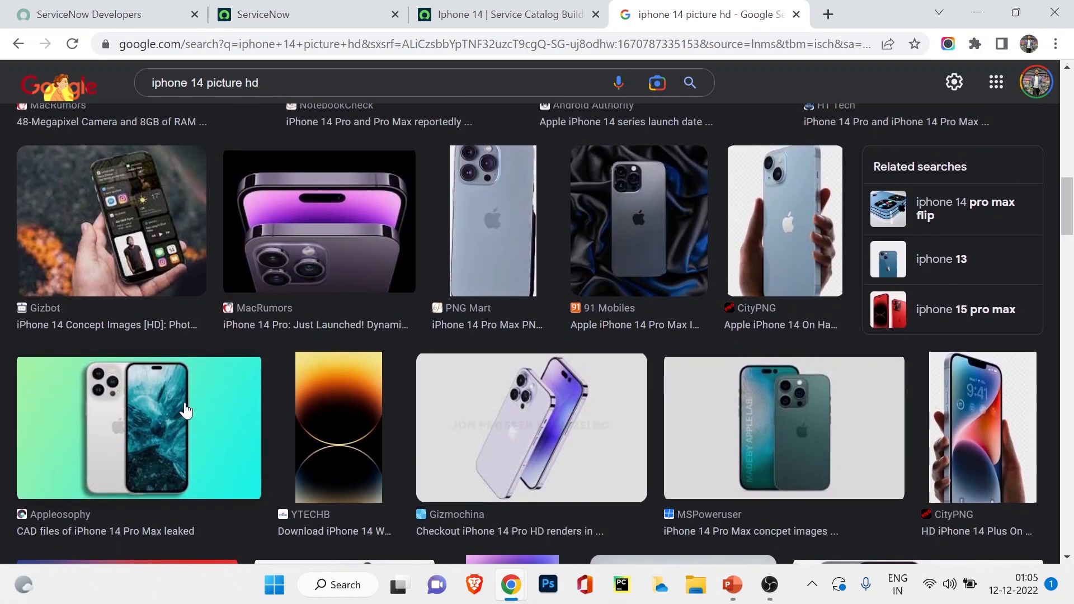
scroll(185, 406, "up", 2)
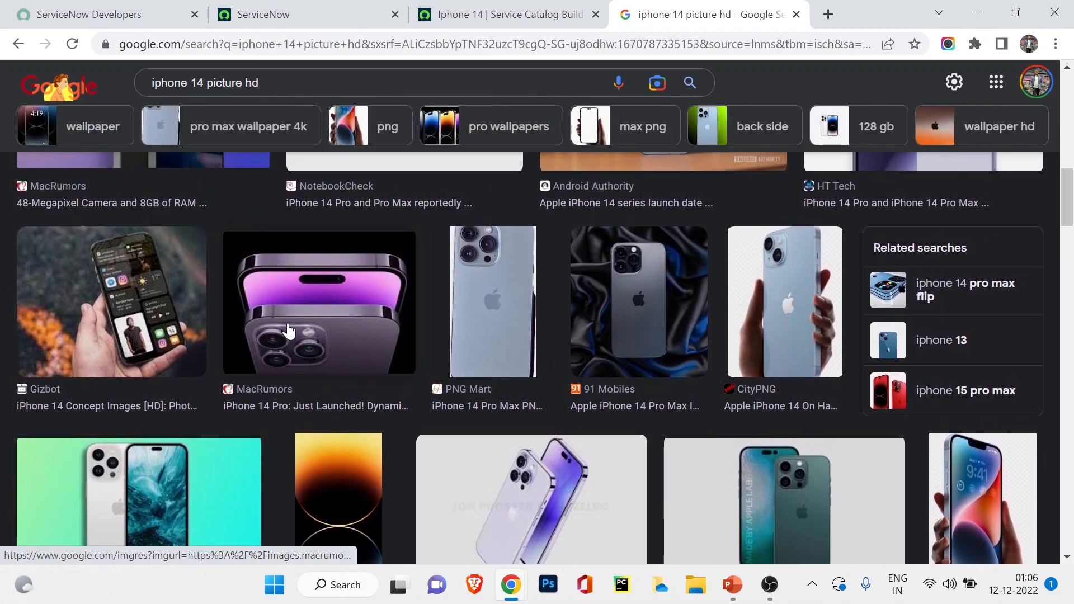
left_click(289, 332)
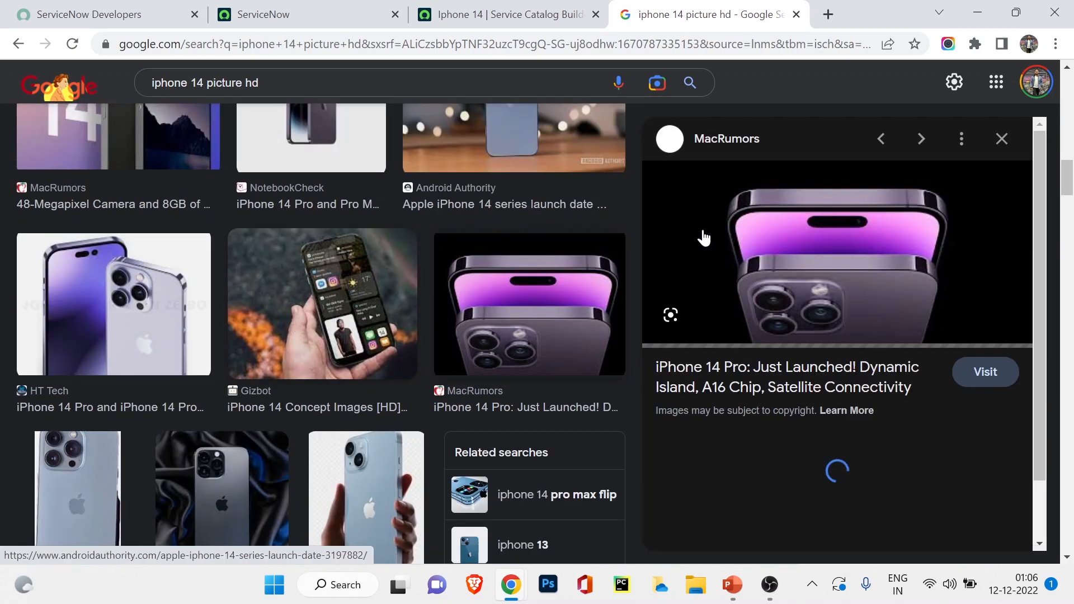
right_click(810, 270)
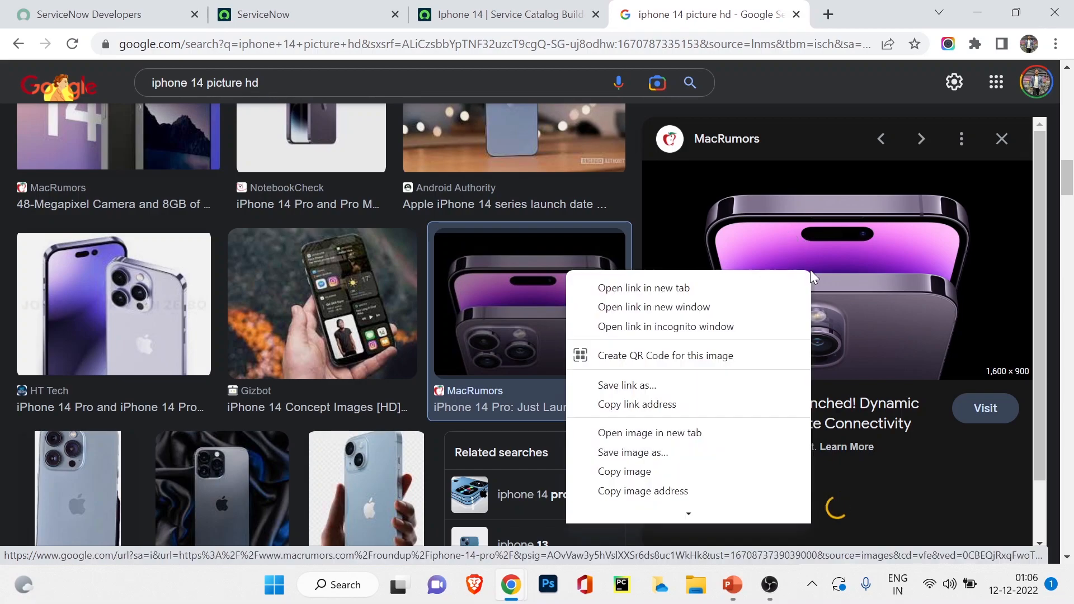
left_click(615, 452)
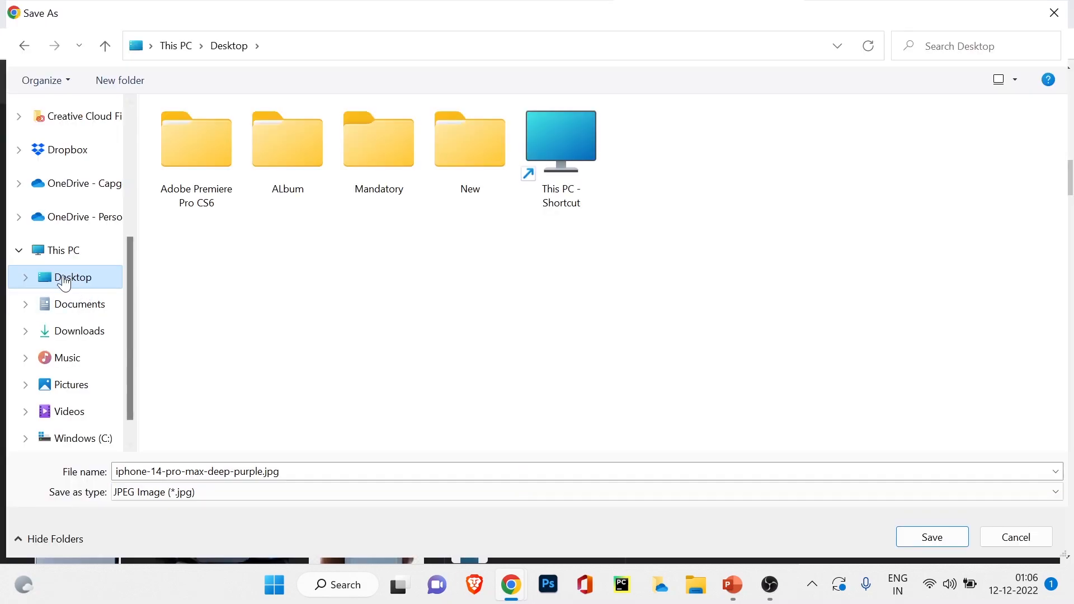
left_click(939, 542)
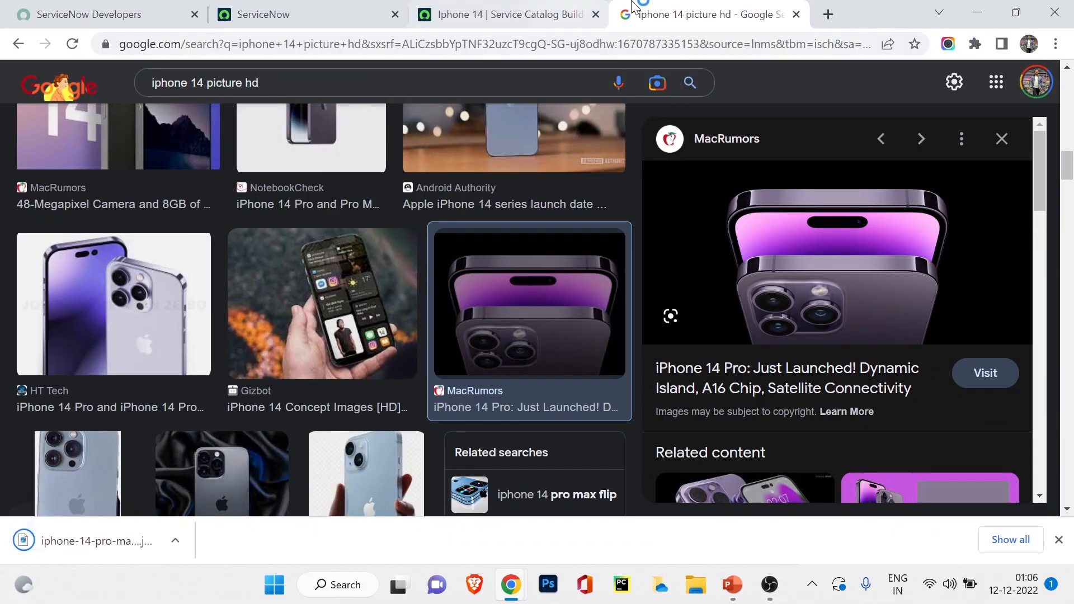
Return to Catalog Builder, attach iphone-14-pro-max-deep-purple.jpg from the Desktop as the item image, and continue to Location.
left_click(515, 14)
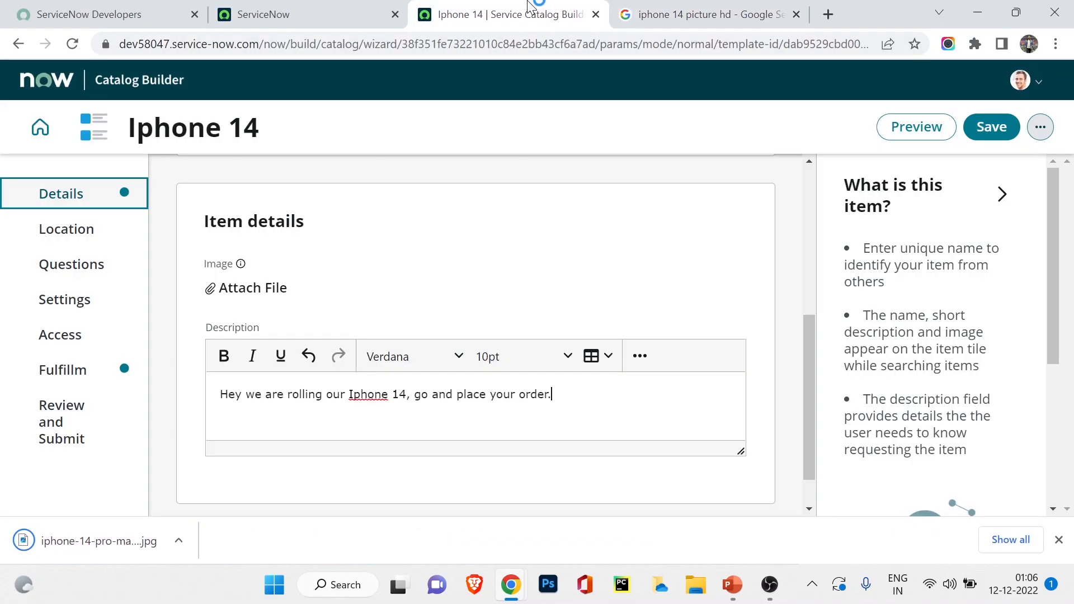
left_click(255, 297)
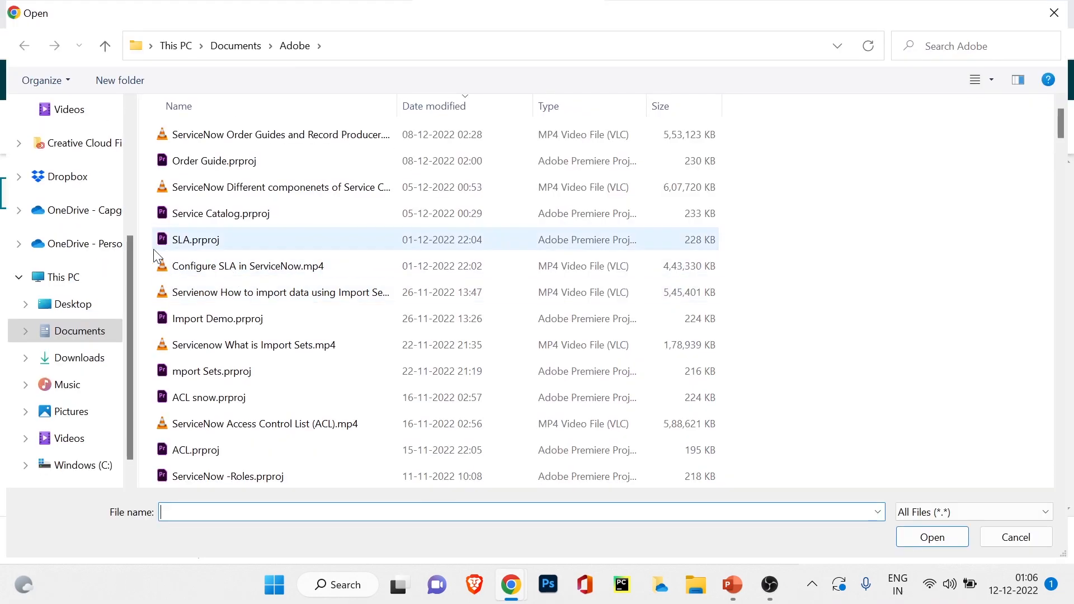
left_click(81, 306)
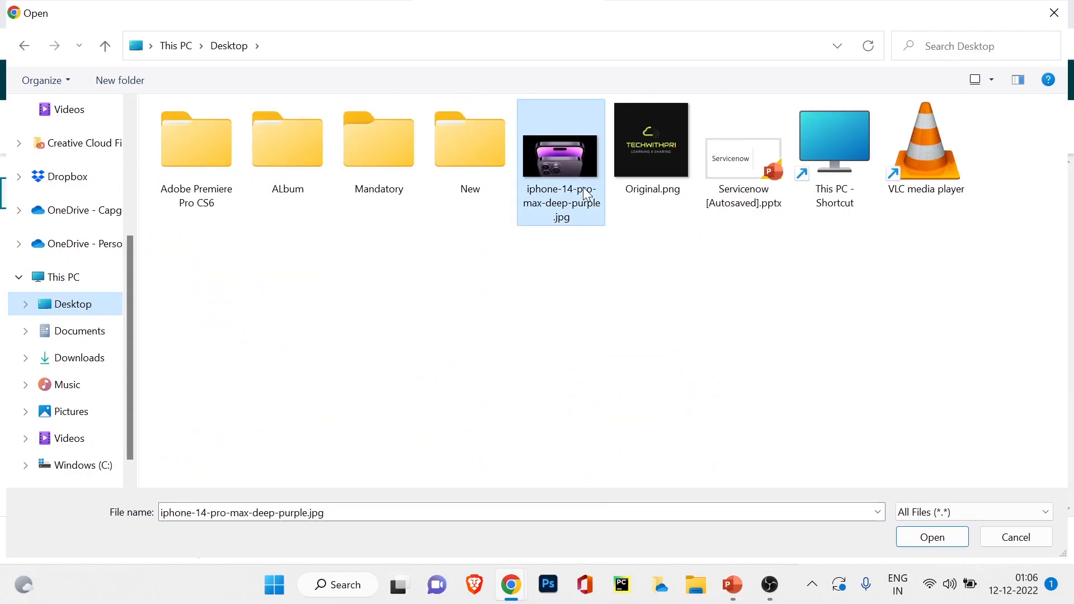
double_click(607, 193)
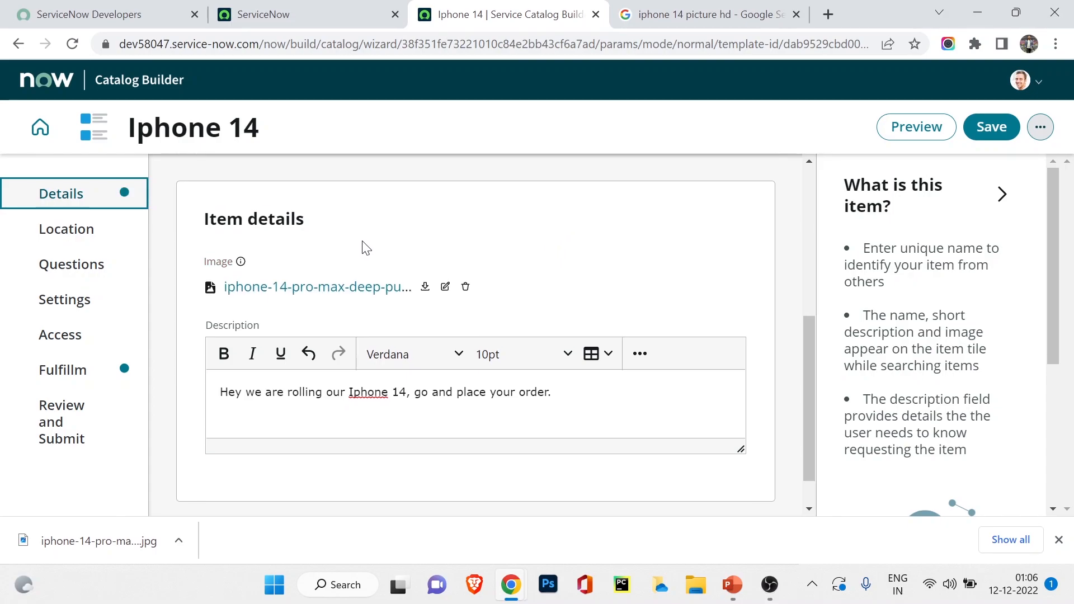
scroll(365, 247, "down", 1)
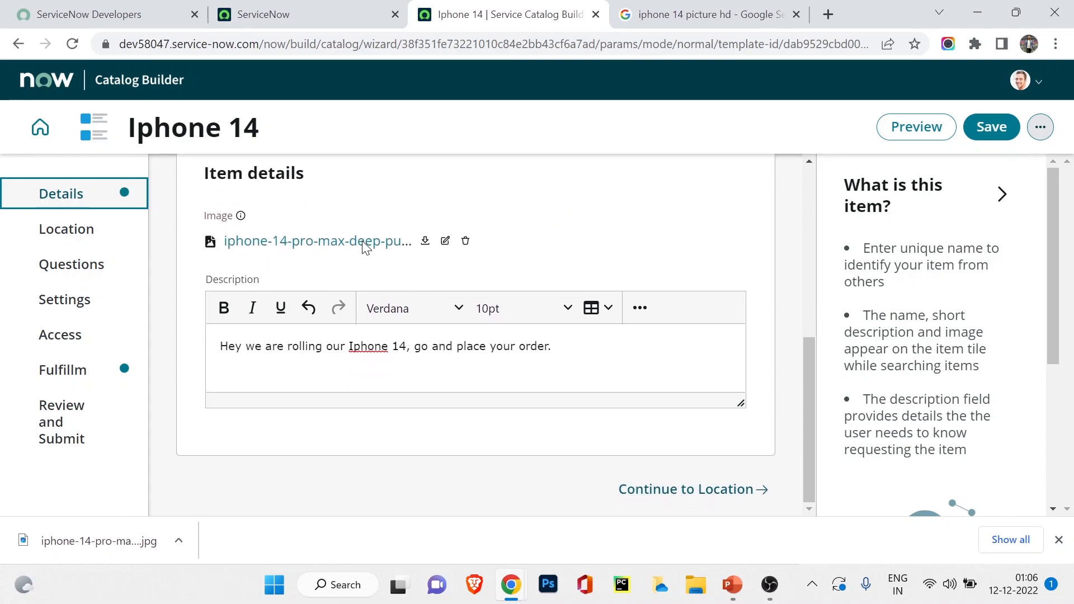
left_click(702, 491)
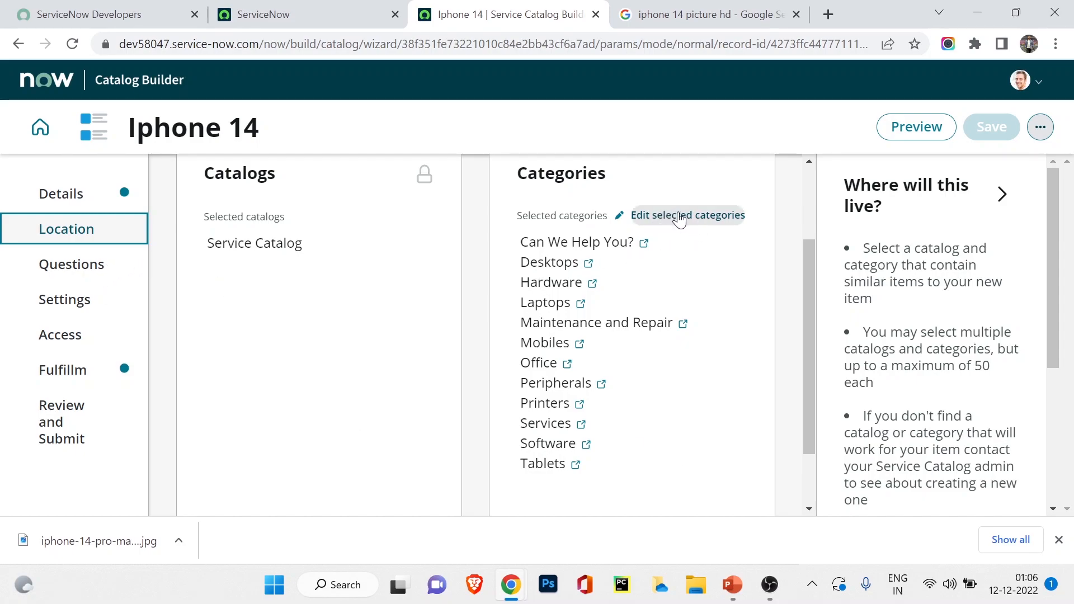
Edit the item's selected categories and remove all entries from Laptops through Tablets.
scroll(673, 293, "up", 1)
scroll(414, 264, "down", 2)
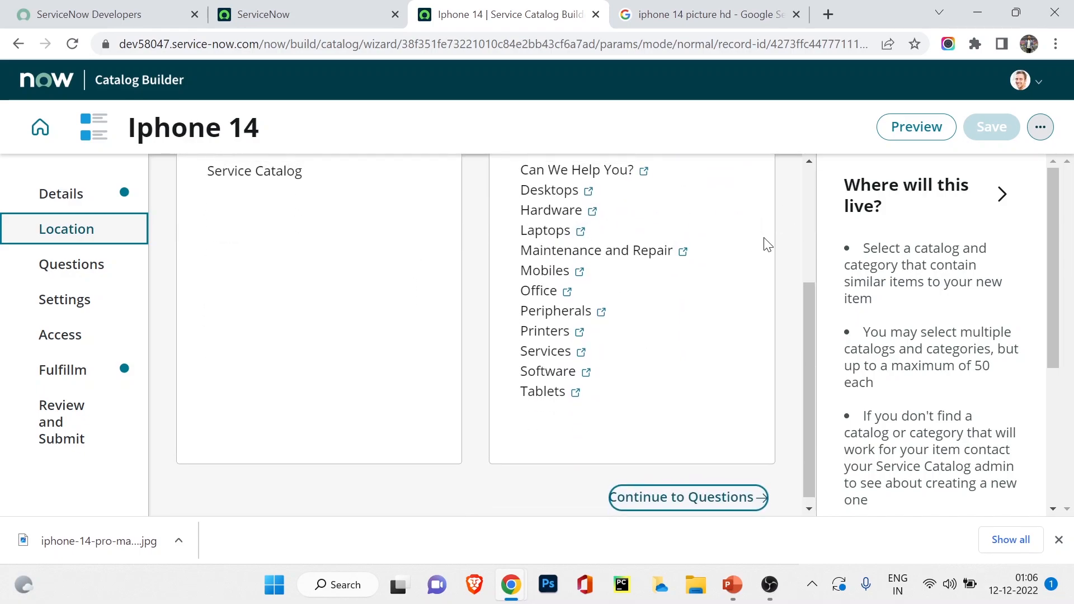
scroll(693, 252, "up", 3)
left_click(696, 305)
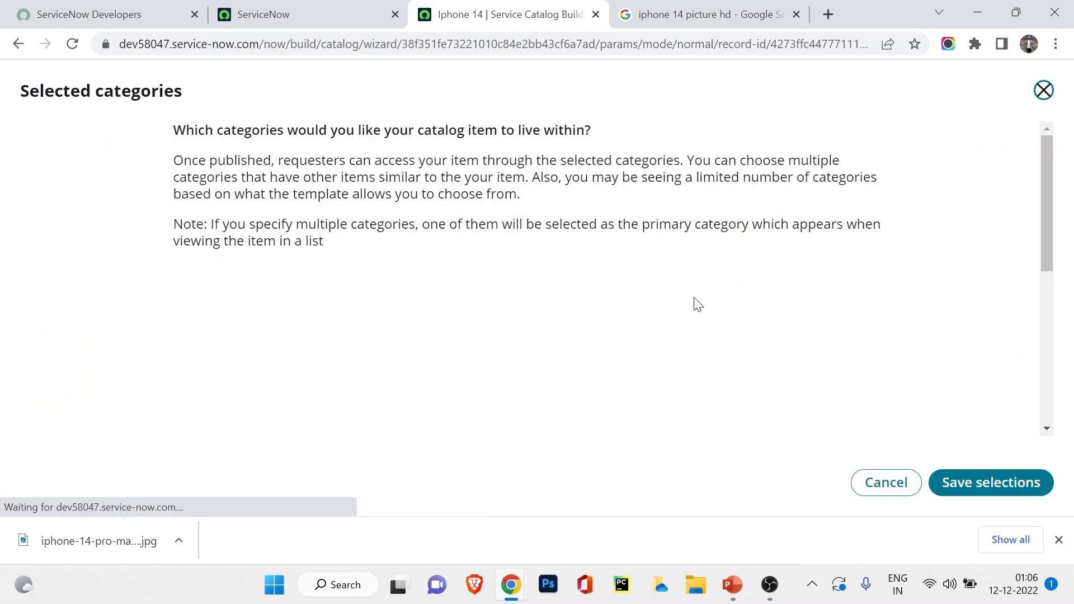
scroll(454, 293, "down", 1)
scroll(454, 293, "down", 4)
scroll(454, 300, "up", 3)
scroll(453, 302, "up", 1)
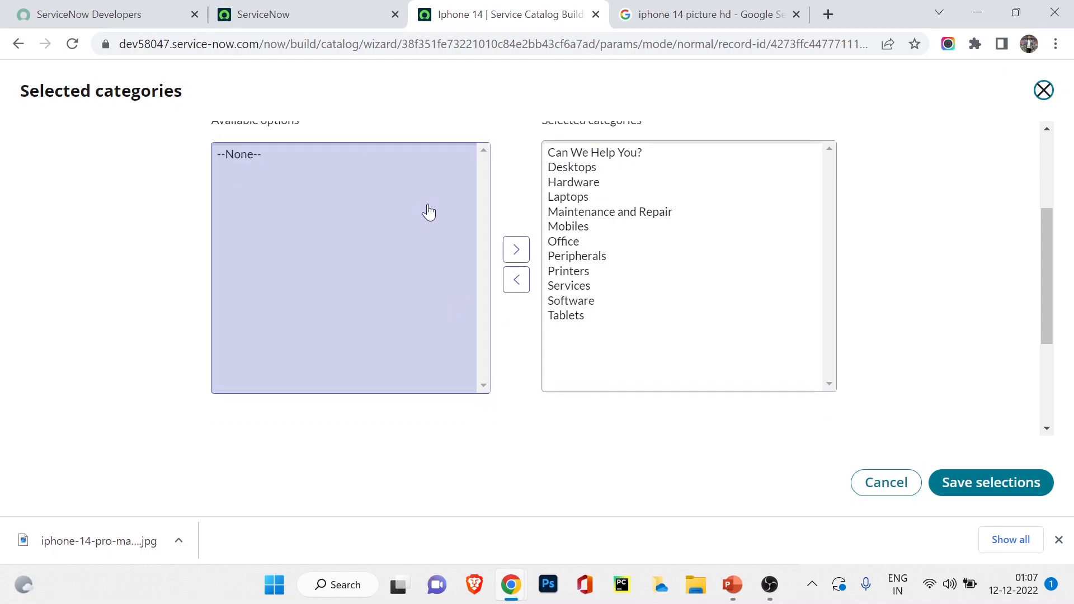
scroll(424, 242, "up", 3)
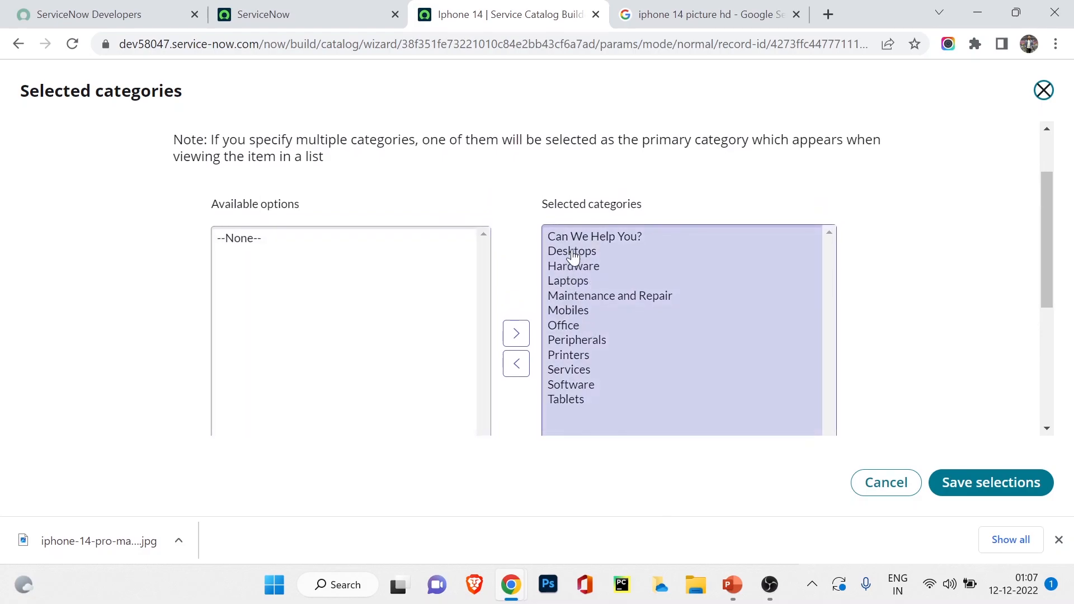
left_click(562, 282)
left_click(561, 361, "shift")
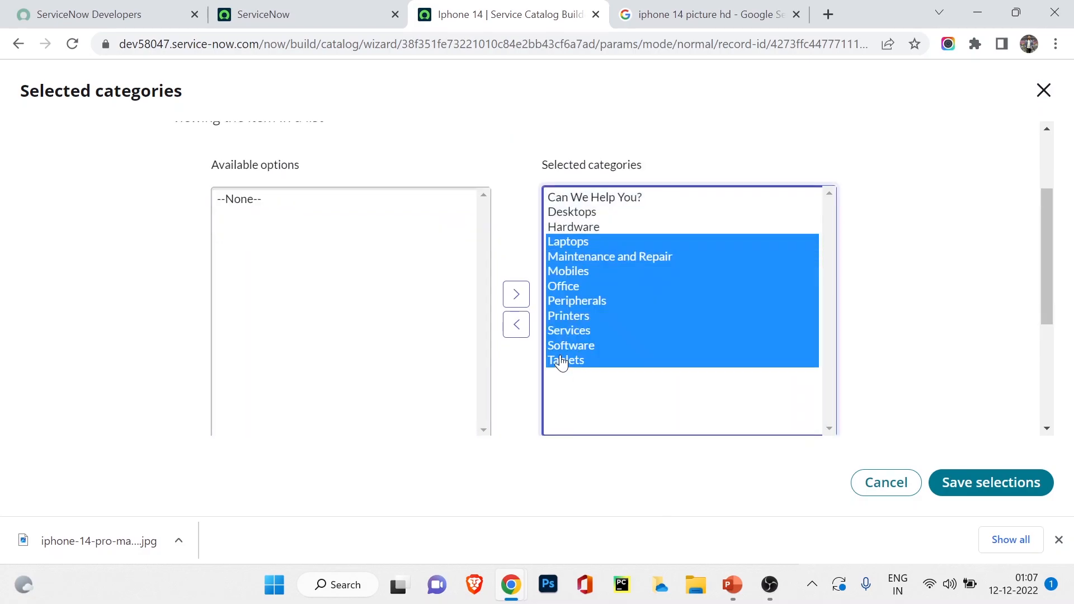
left_click(517, 325)
Remove Can We Help You? and Desktops from the selected categories, keeping only Hardware, and save the selections.
left_click(578, 211)
left_click(579, 199, "shift")
left_click(518, 324)
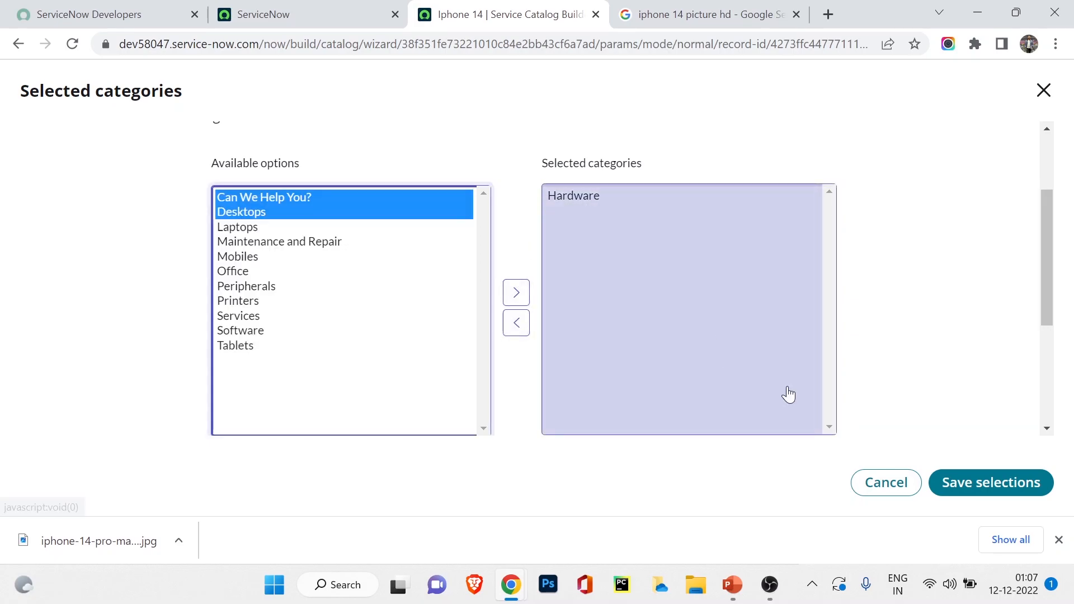
left_click(988, 493)
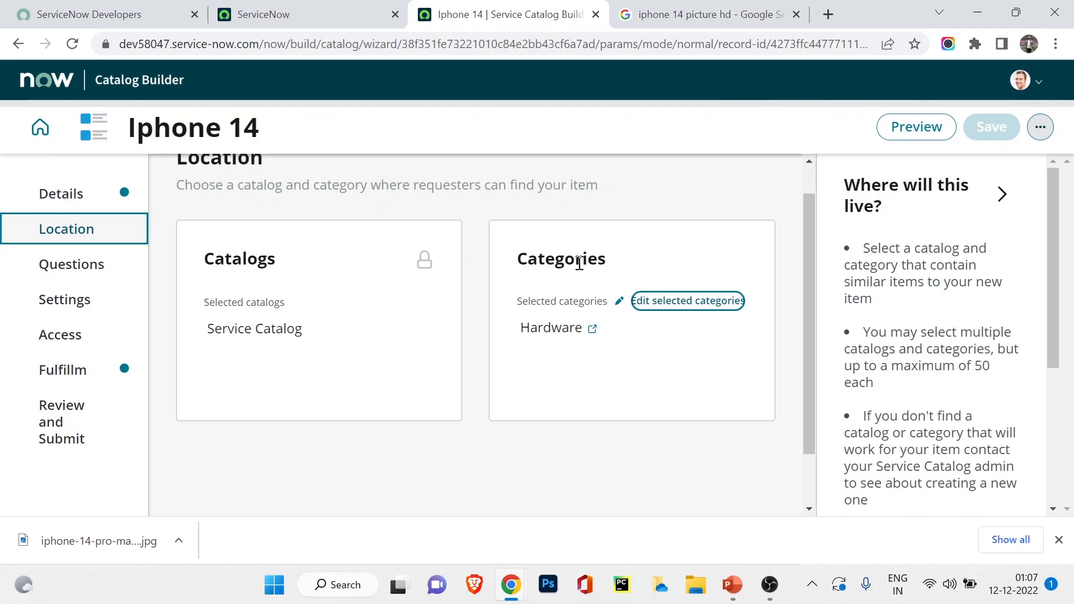
Continue to Questions and review the questions inside the Standard Employee Questions set.
scroll(585, 277, "down", 2)
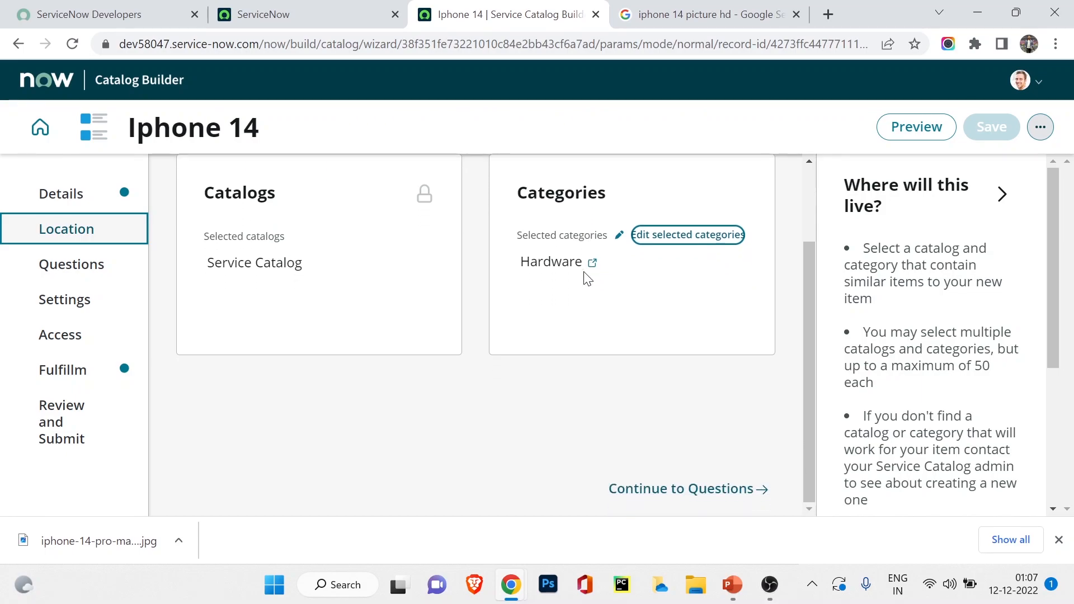
left_click(709, 501)
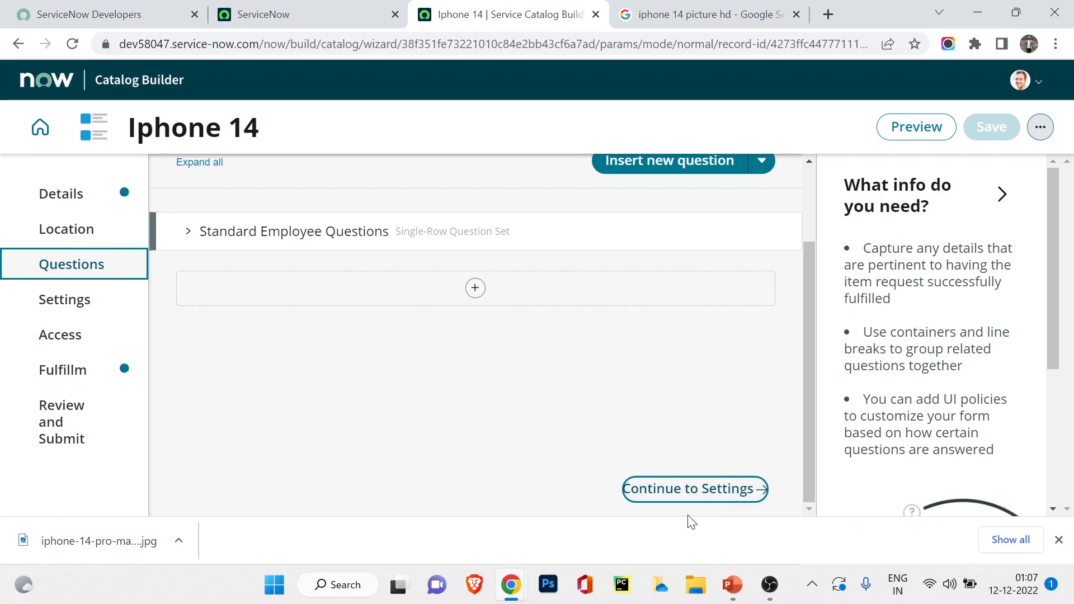
left_click(188, 233)
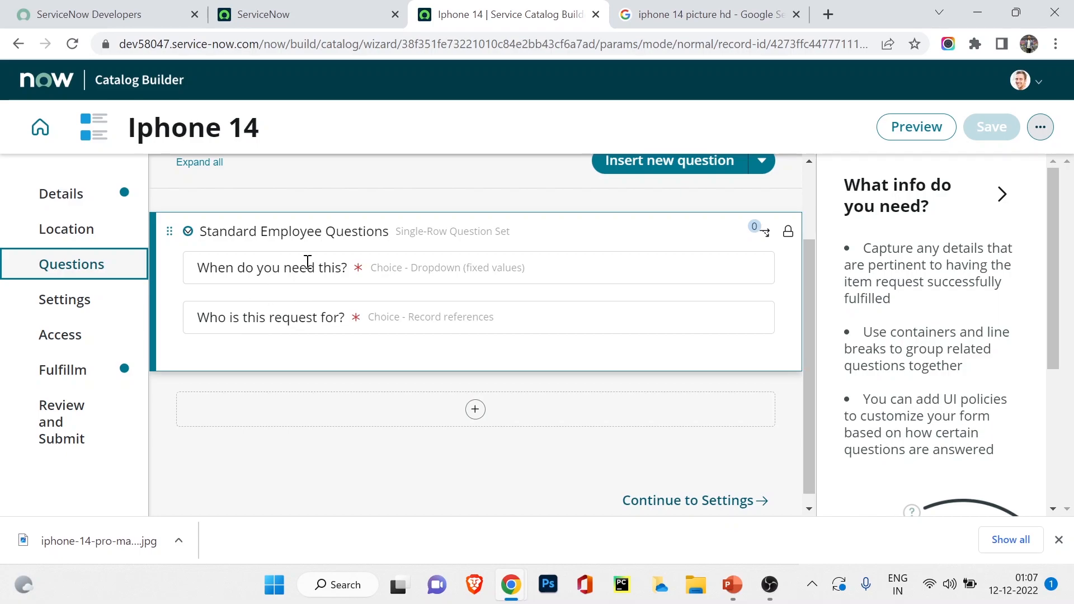
left_click(187, 233)
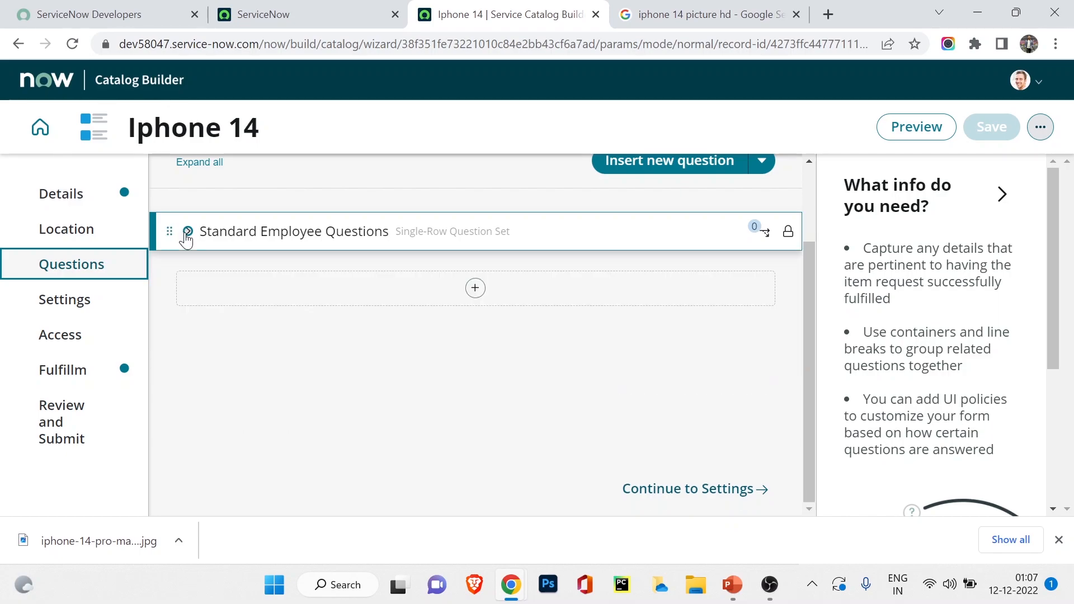
Insert a new question below Standard Employee Questions with type Choice and subtype Dropdown (fixed values).
left_click(475, 289)
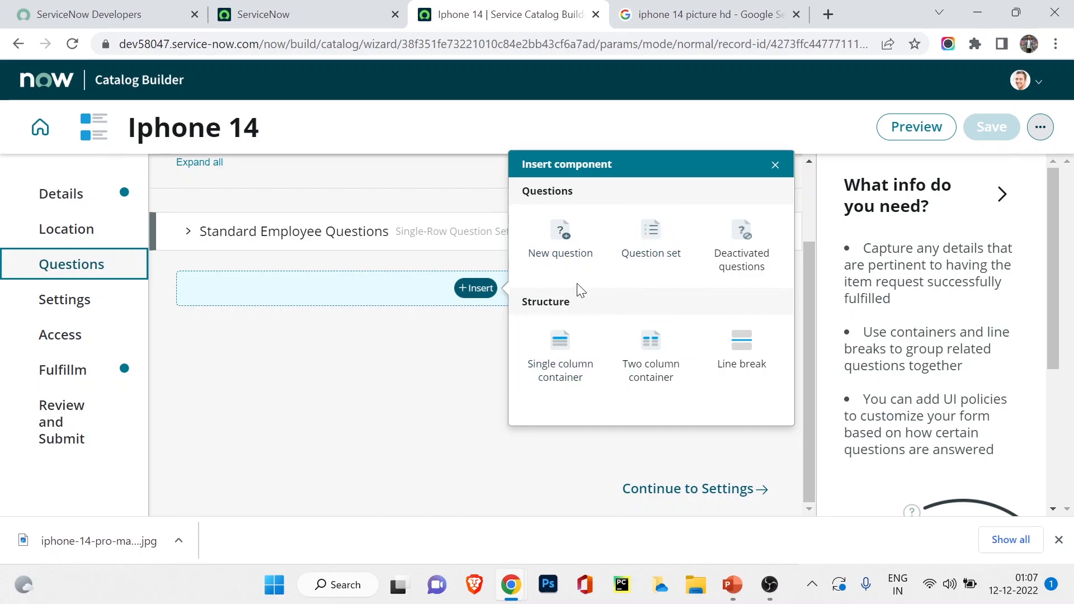
left_click(585, 252)
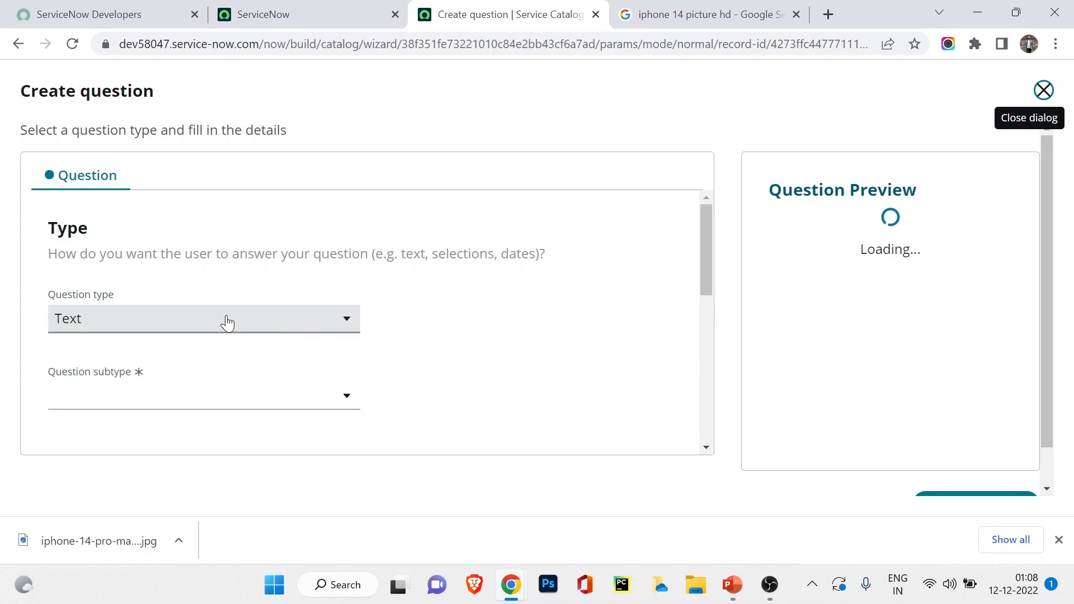
left_click(228, 323)
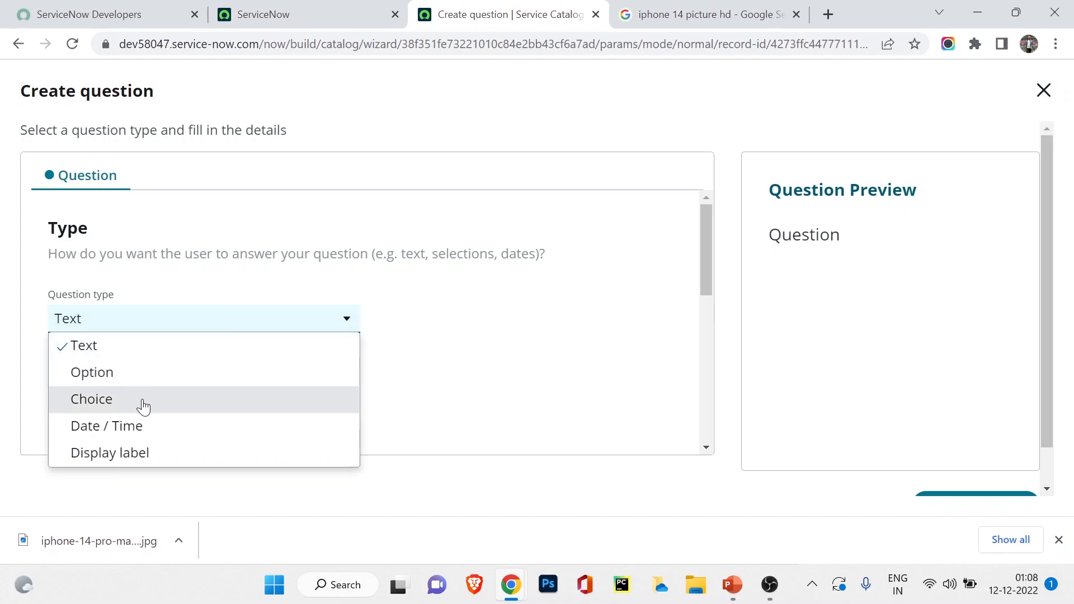
left_click(135, 404)
left_click(136, 399)
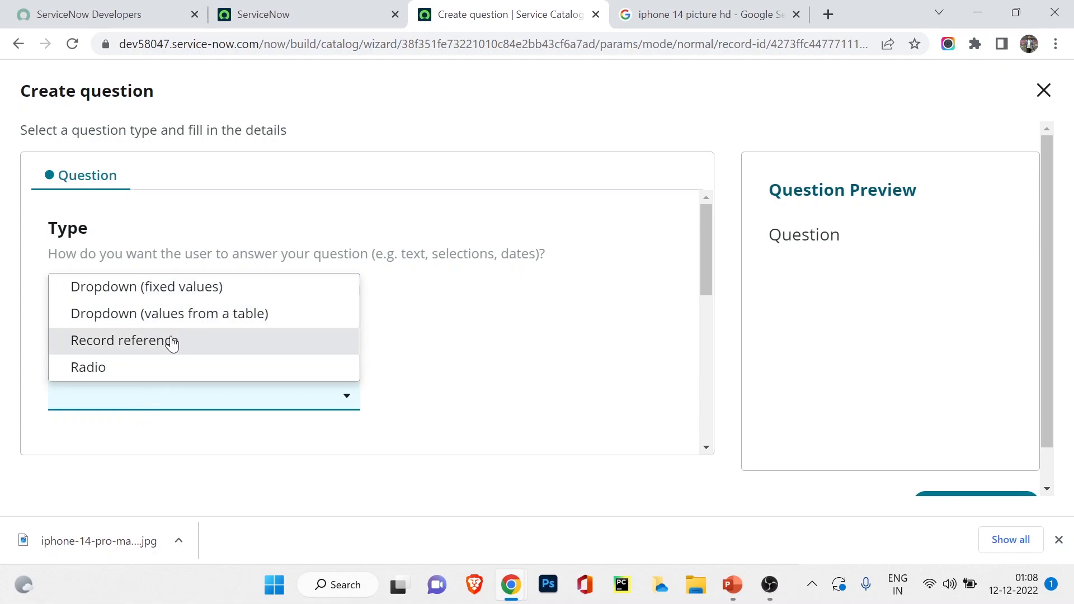
left_click(155, 290)
scroll(143, 330, "down", 3)
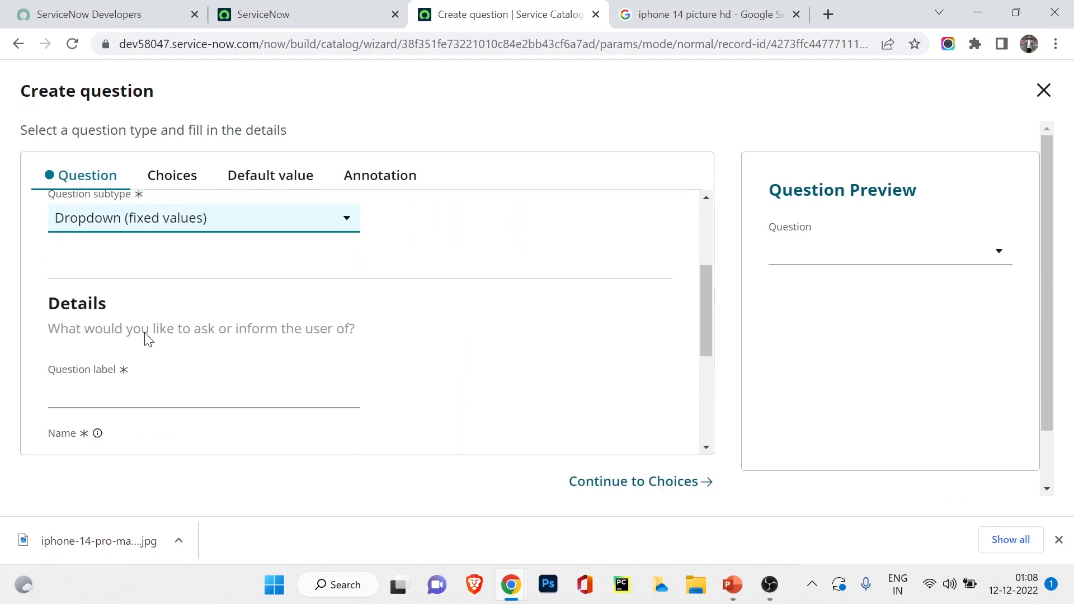
Label the question "How much storage you want?" and replace its generated name with "storage".
left_click(168, 318)
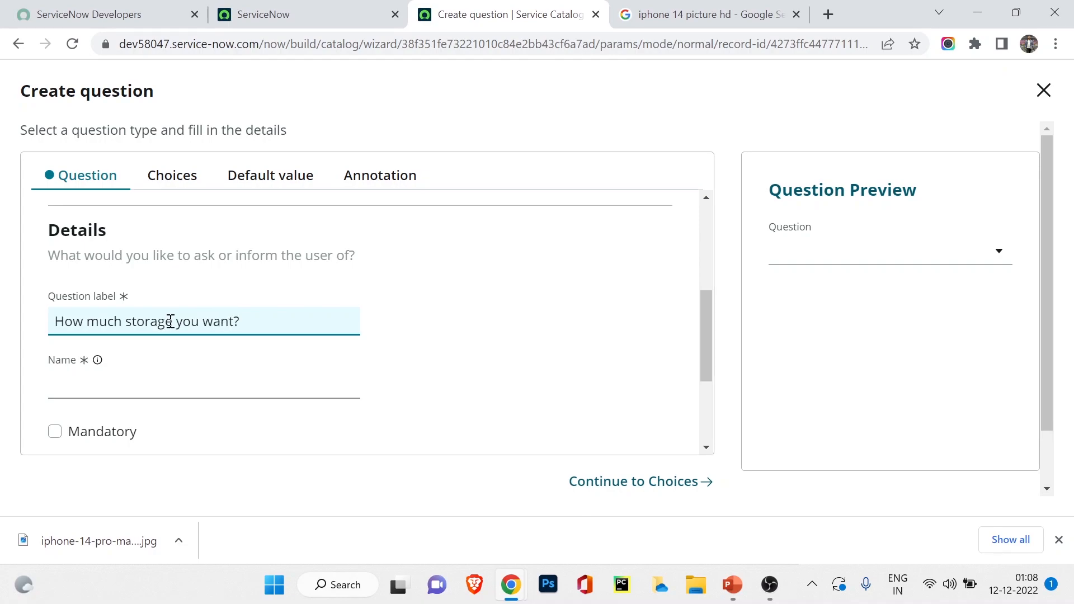
left_click(149, 379)
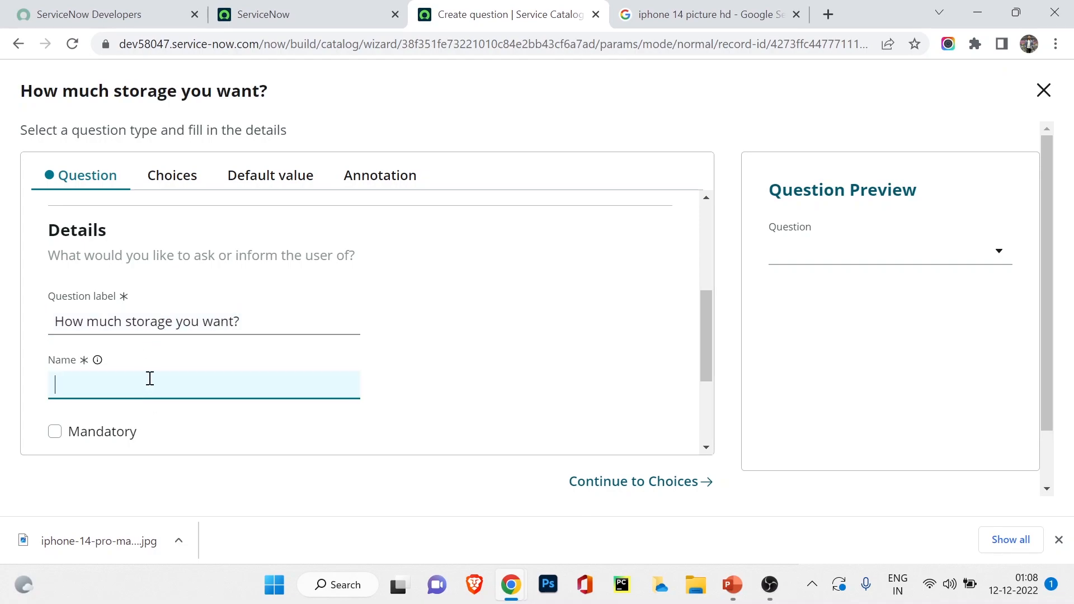
left_click_drag(253, 385, 3, 397)
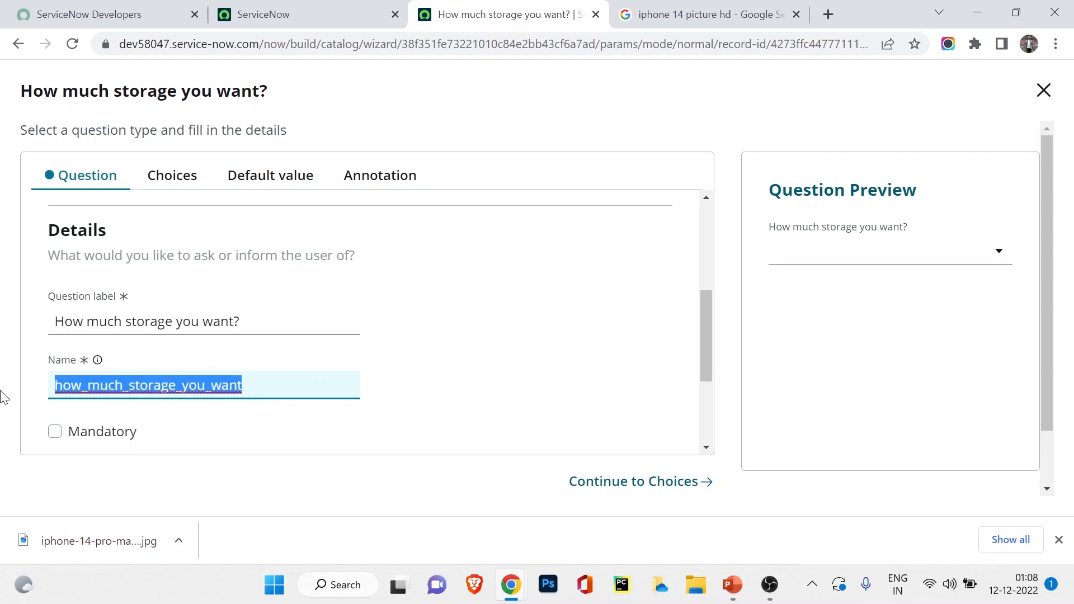
type("storage")
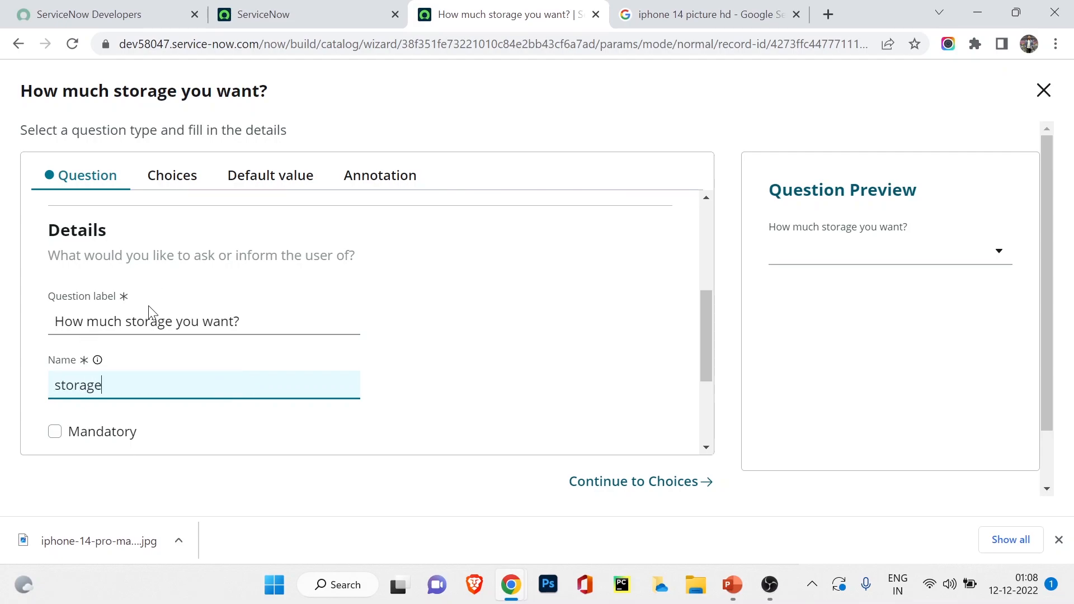
scroll(149, 305, "down", 2)
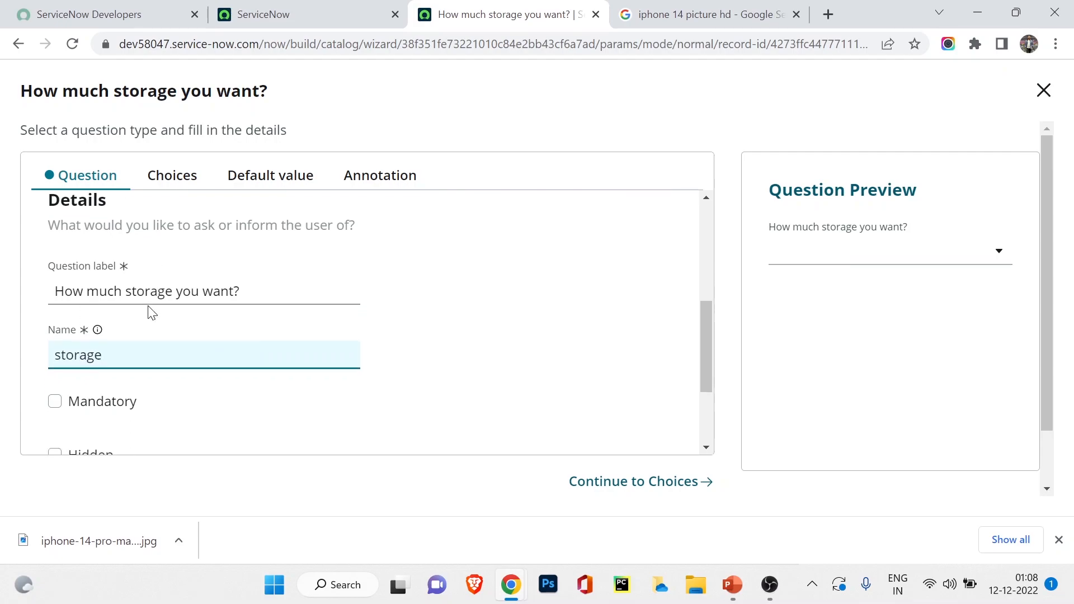
scroll(156, 300, "up", 2)
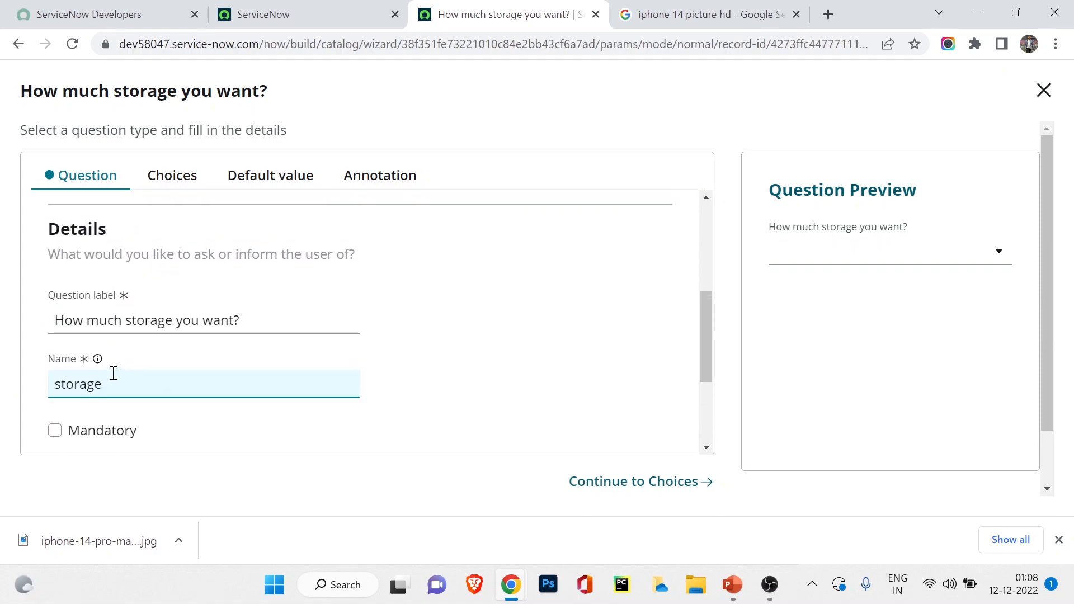
Make the storage question mandatory and check its dropdown in the question preview.
key("shift+Tab")
scroll(127, 351, "down", 2)
left_click(56, 349)
scroll(162, 368, "down", 2)
scroll(161, 367, "up", 5)
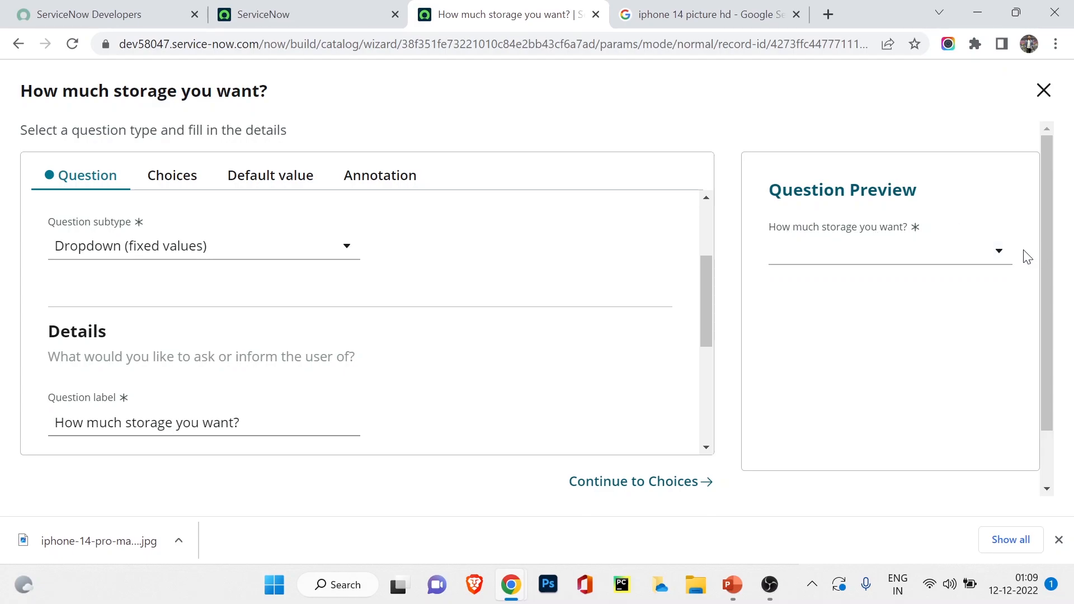
left_click(1000, 253)
left_click(996, 217)
scroll(628, 288, "down", 3)
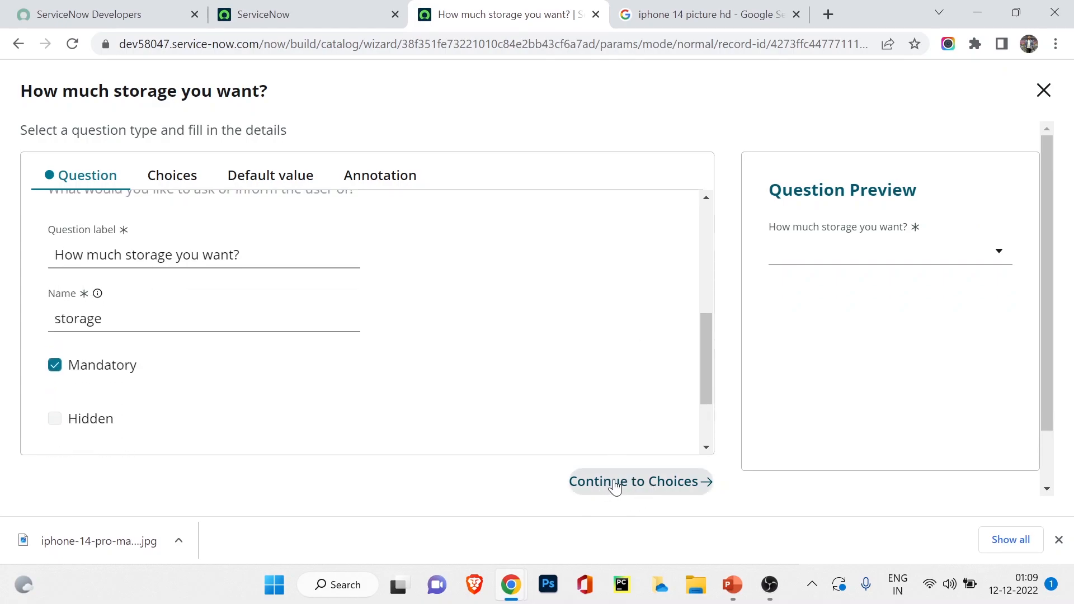
Continue to the question's choices and add a first choice with display name "128 gb" and its auto-filled value.
left_click(640, 490)
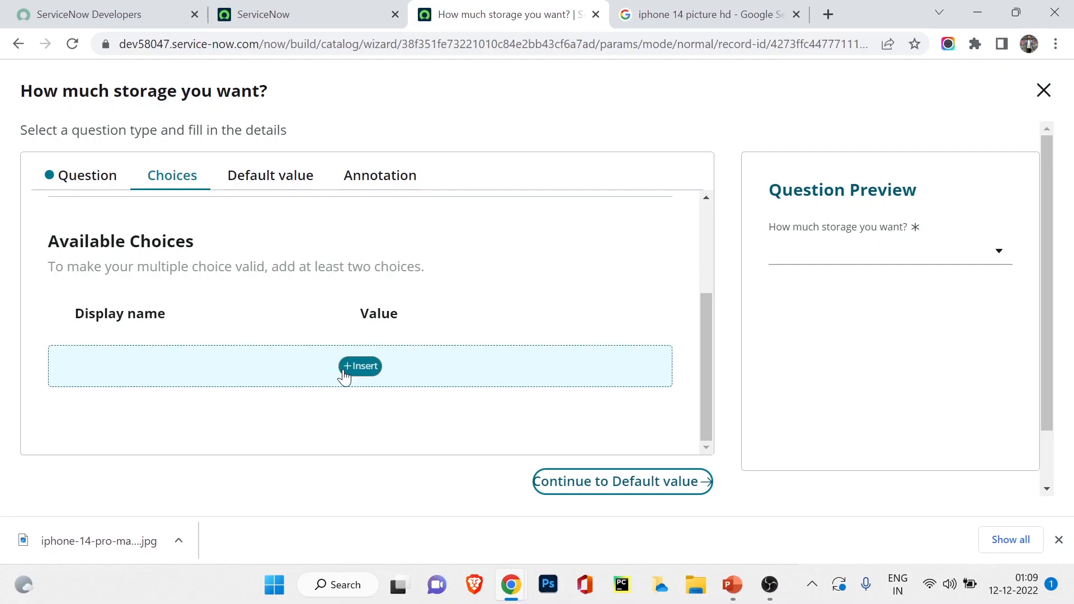
left_click(361, 366)
left_click(151, 319)
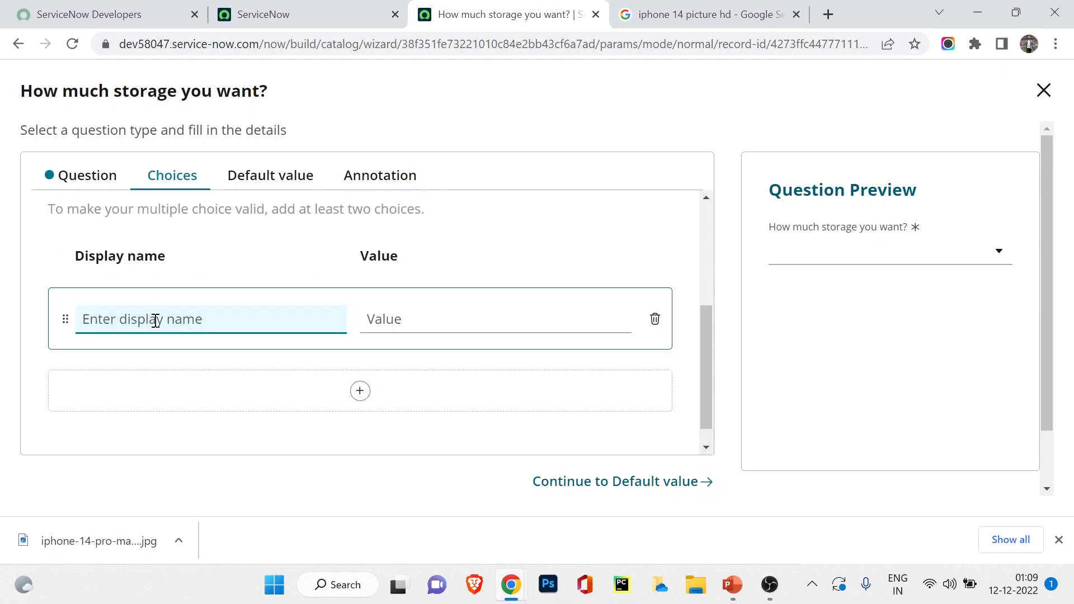
type("128 gb")
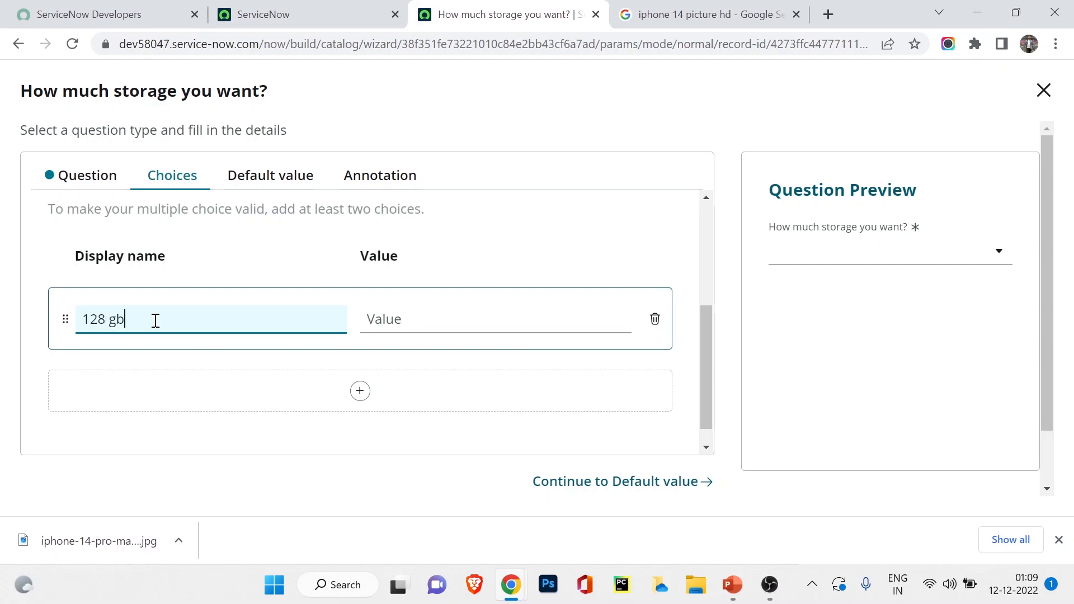
key("Tab")
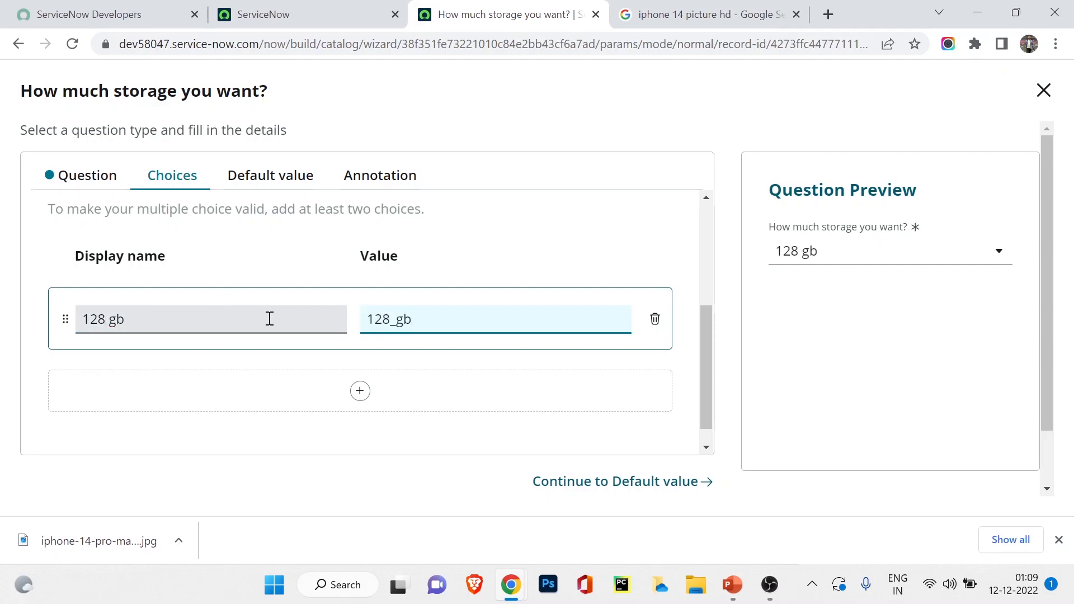
Add a second choice with display name "256 gb" and its auto-filled value.
left_click(357, 392)
left_click(150, 403)
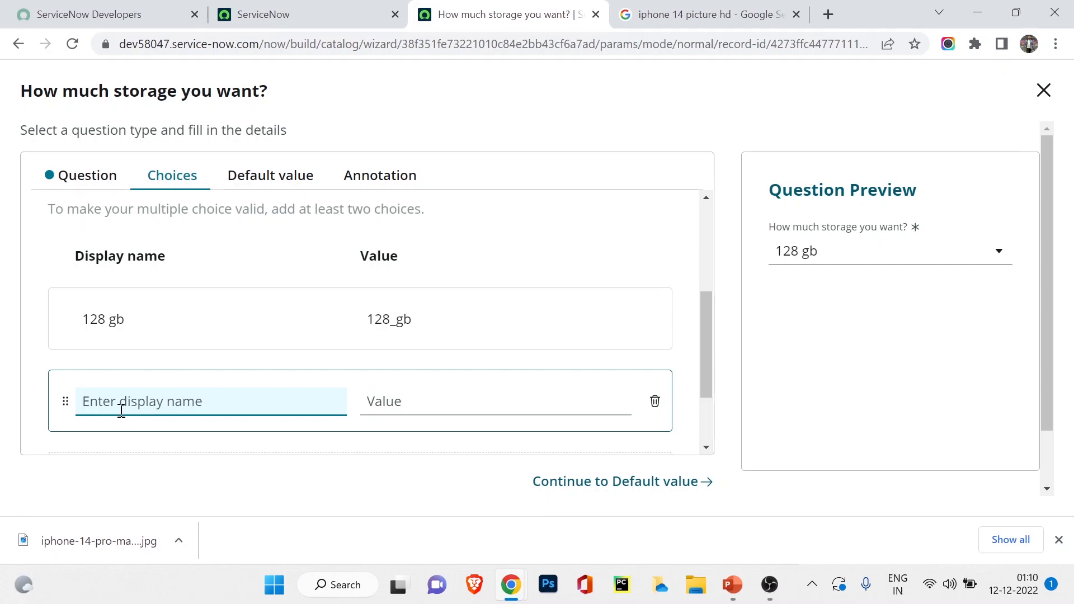
type("256 gb")
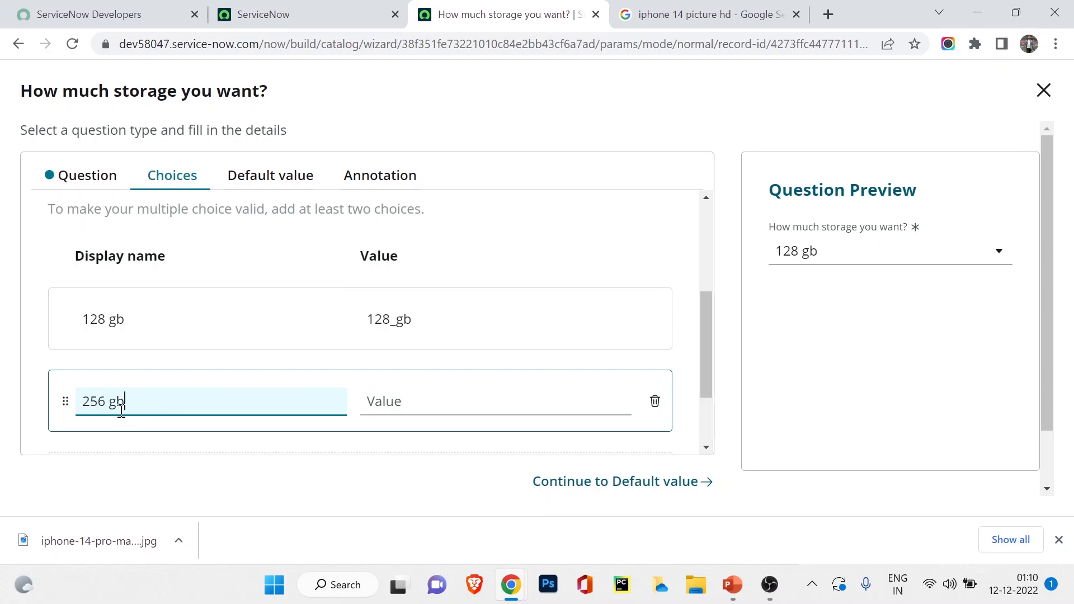
key("Tab")
scroll(121, 410, "down", 2)
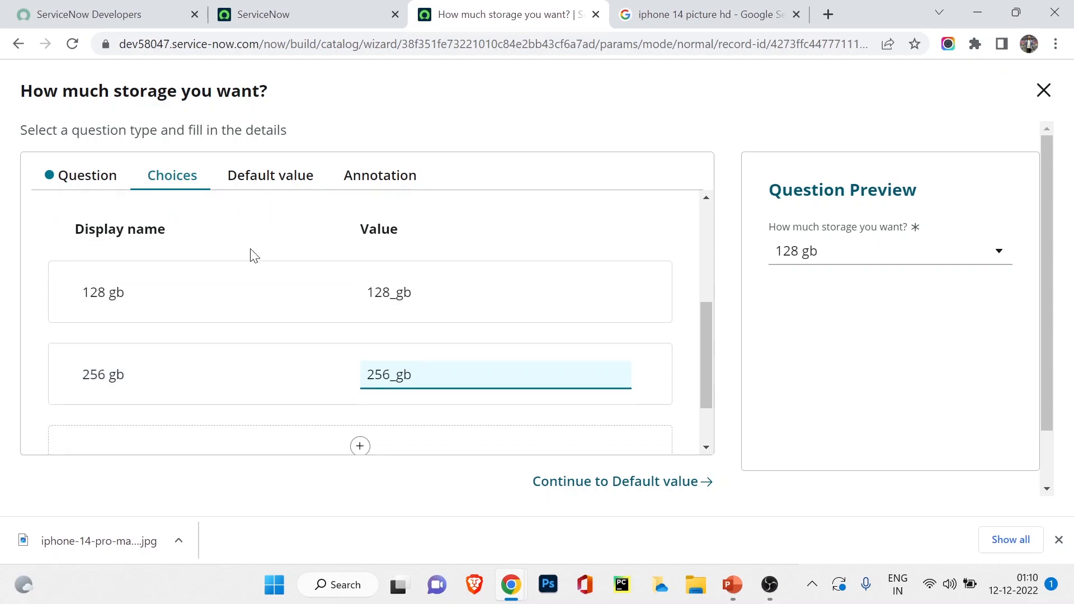
Review the storage choices' display names and values, and inspect the options offered in the question preview.
scroll(249, 256, "up", 1)
scroll(347, 392, "down", 1)
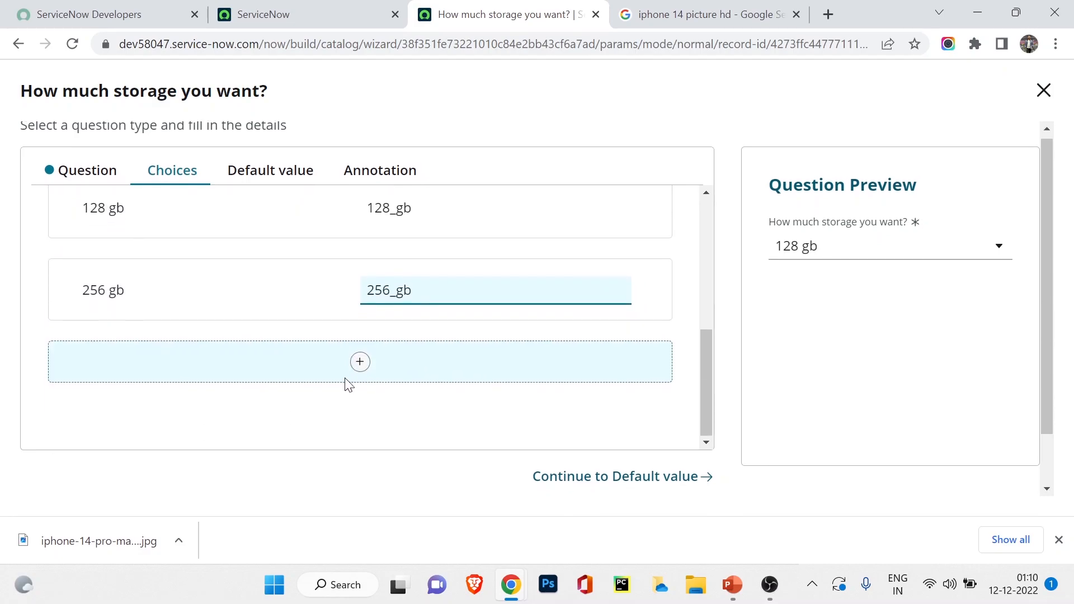
scroll(179, 238, "up", 1)
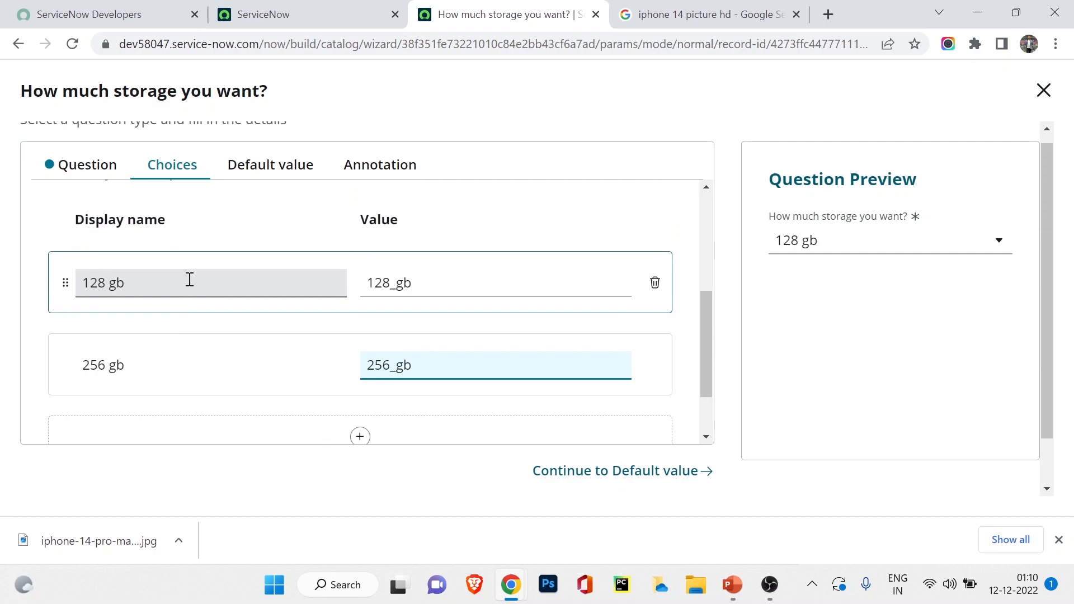
scroll(397, 286, "down", 2)
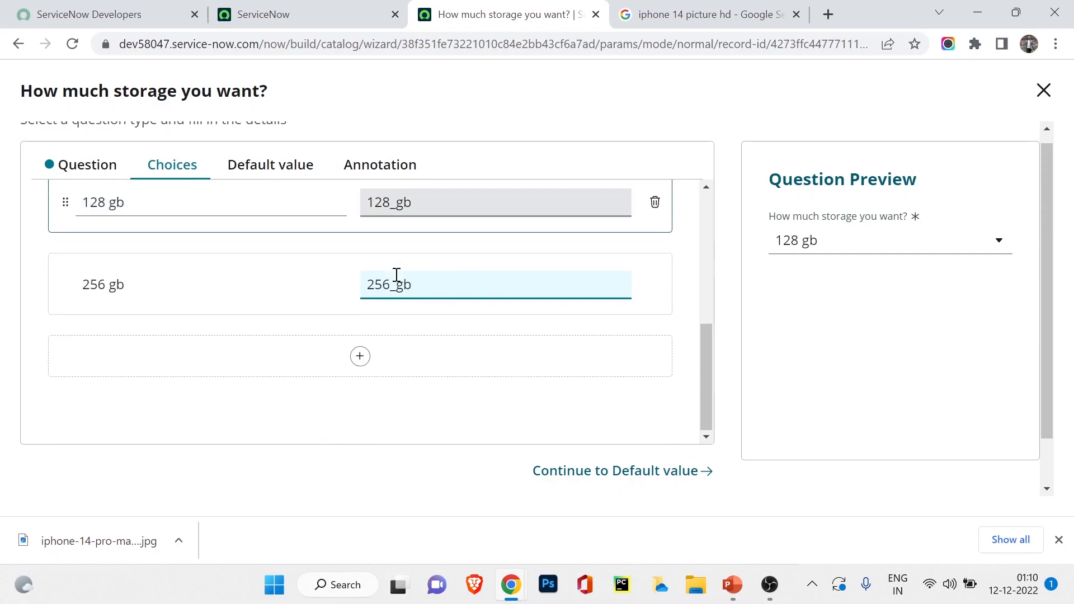
scroll(295, 254, "down", 1)
left_click(912, 242)
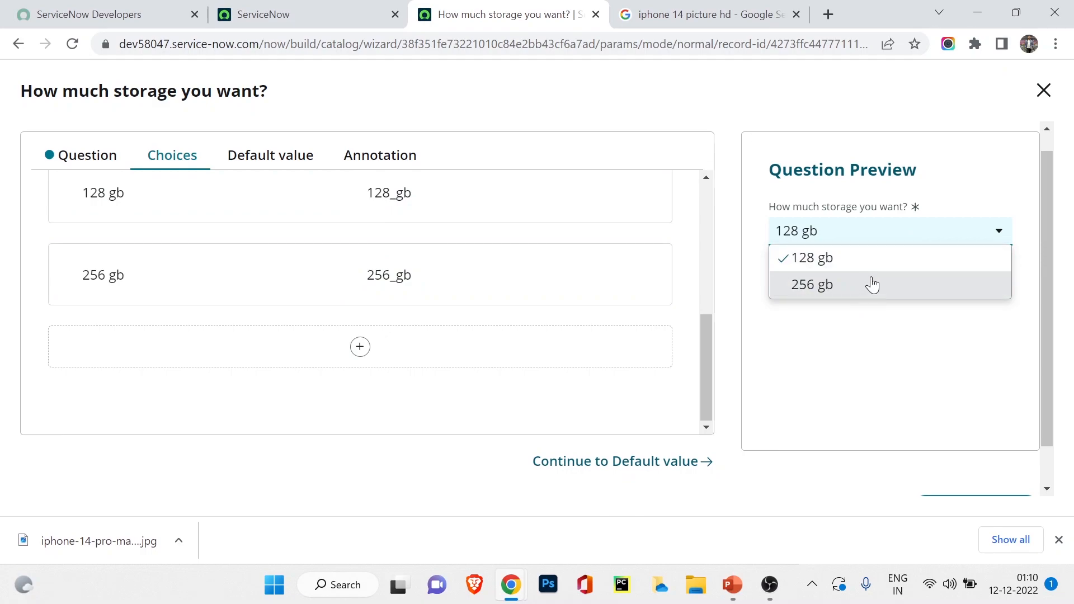
left_click(864, 364)
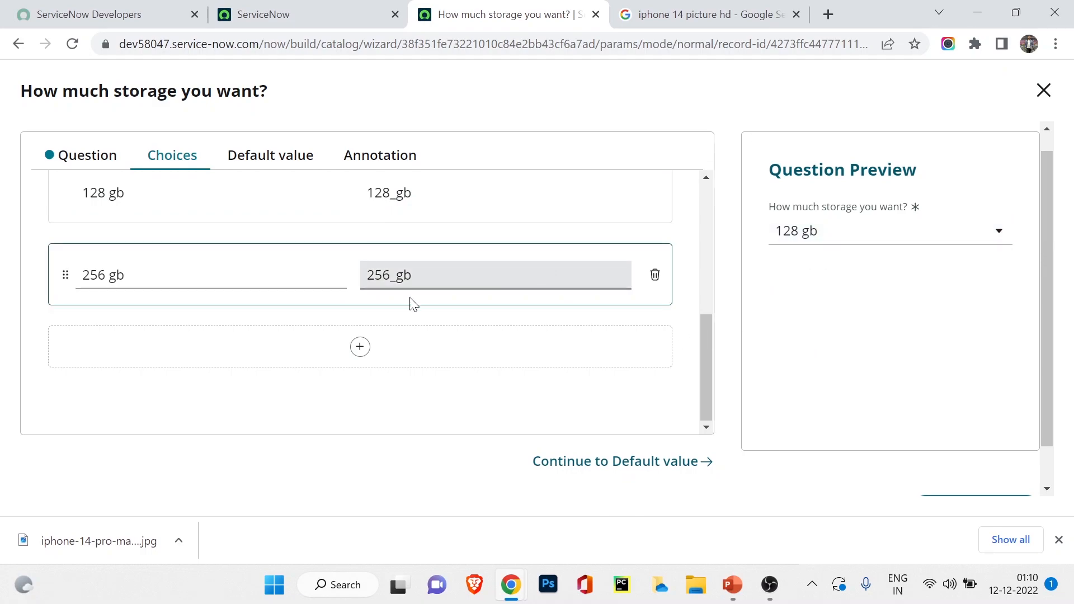
scroll(743, 420, "down", 1)
scroll(825, 425, "up", 1)
scroll(825, 425, "down", 1)
scroll(828, 431, "up", 1)
scroll(571, 340, "up", 1)
Set the storage question's default value to 128 gb.
left_click(302, 183)
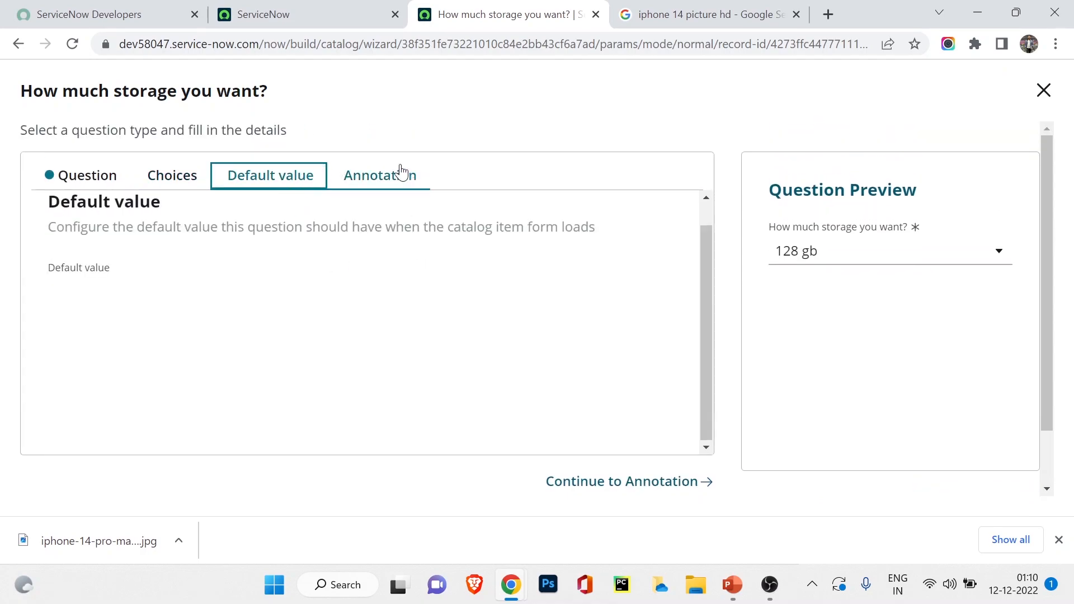
left_click(349, 311)
left_click(432, 265)
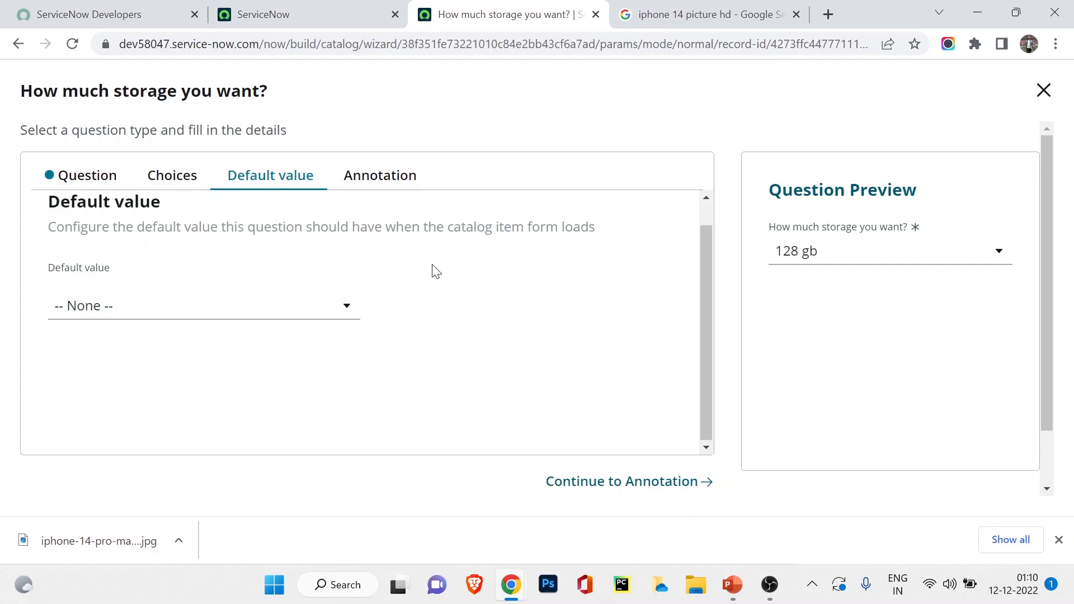
left_click(319, 303)
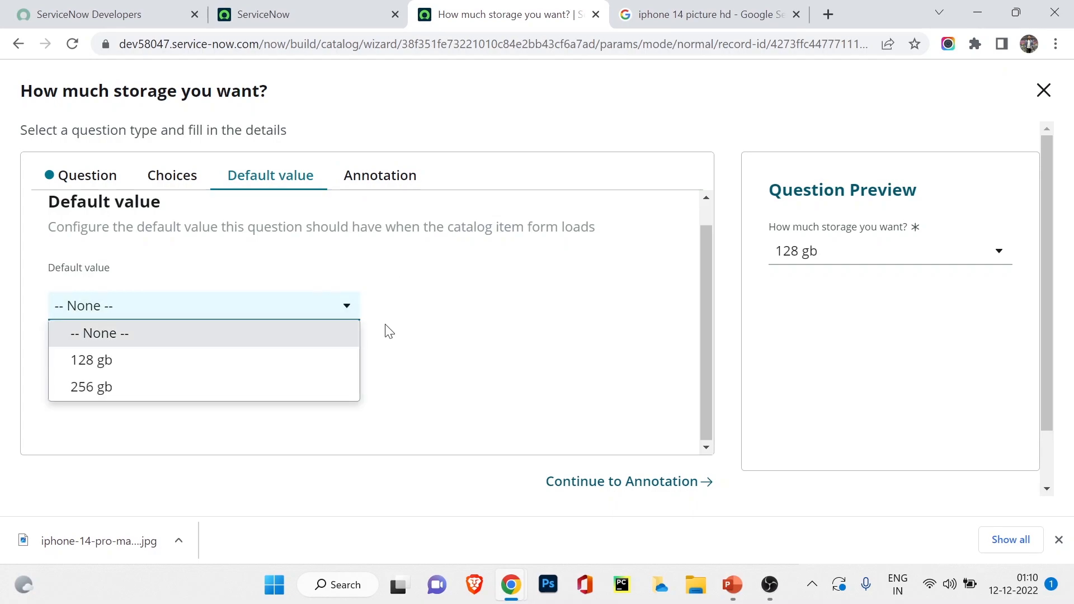
left_click(218, 365)
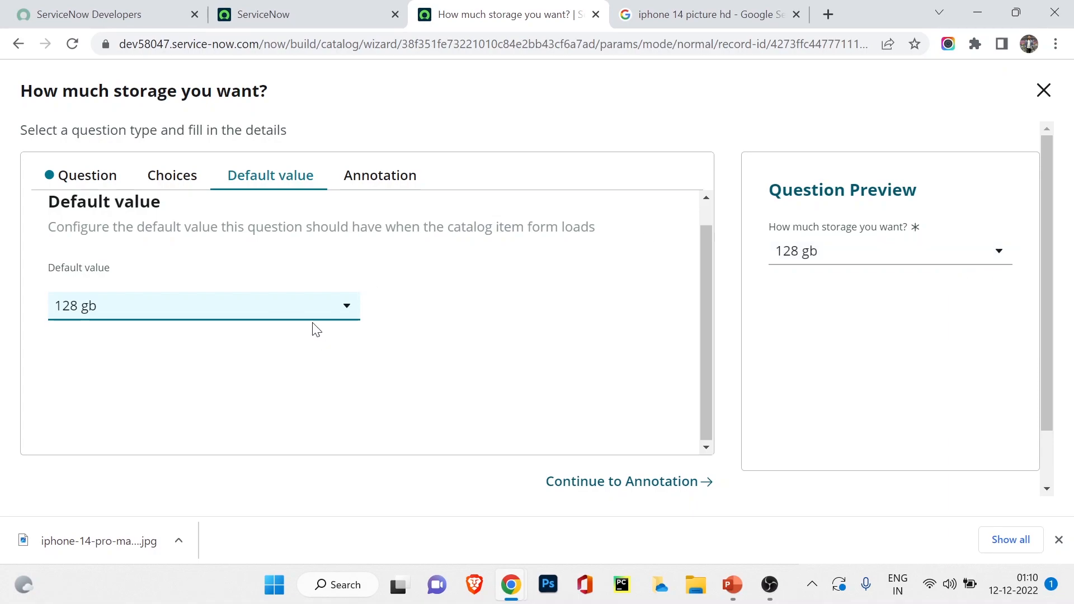
scroll(302, 373, "up", 1)
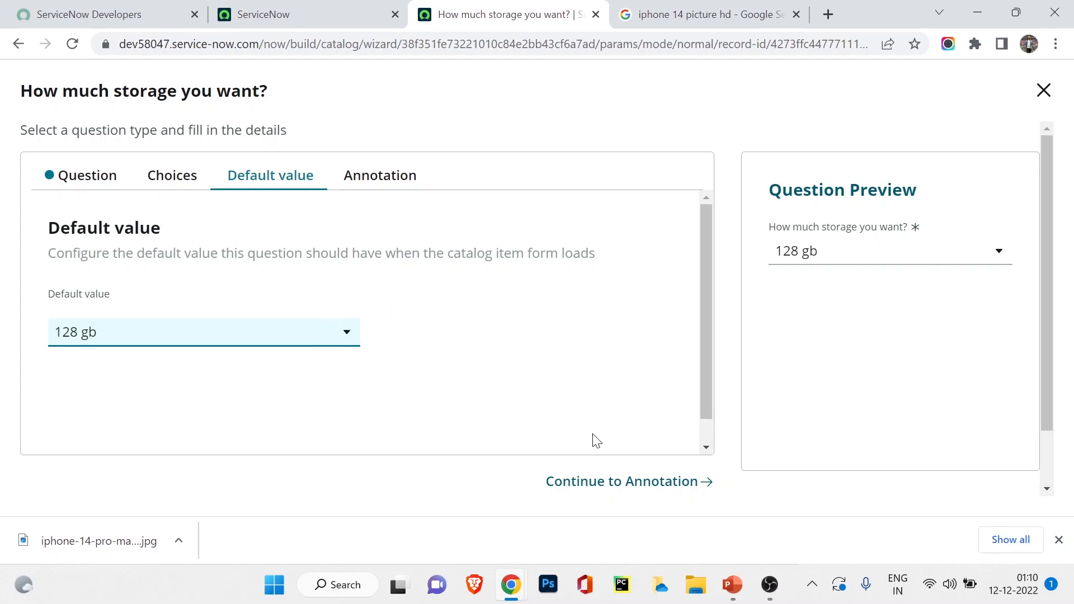
Continue to Annotation, leave the instructions empty, and insert the storage question into the item.
left_click(614, 490)
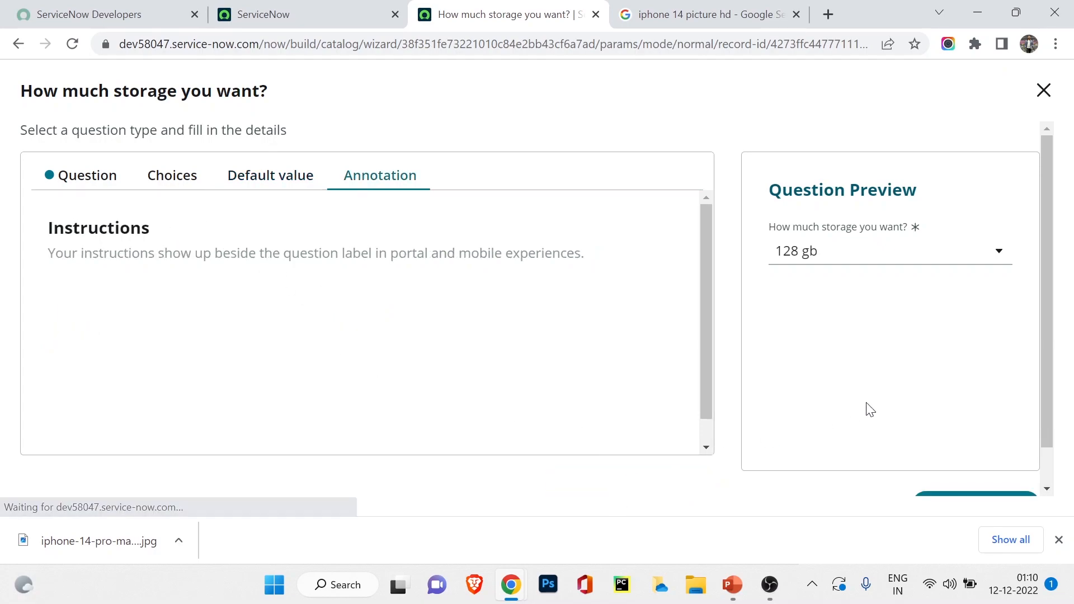
scroll(870, 410, "down", 1)
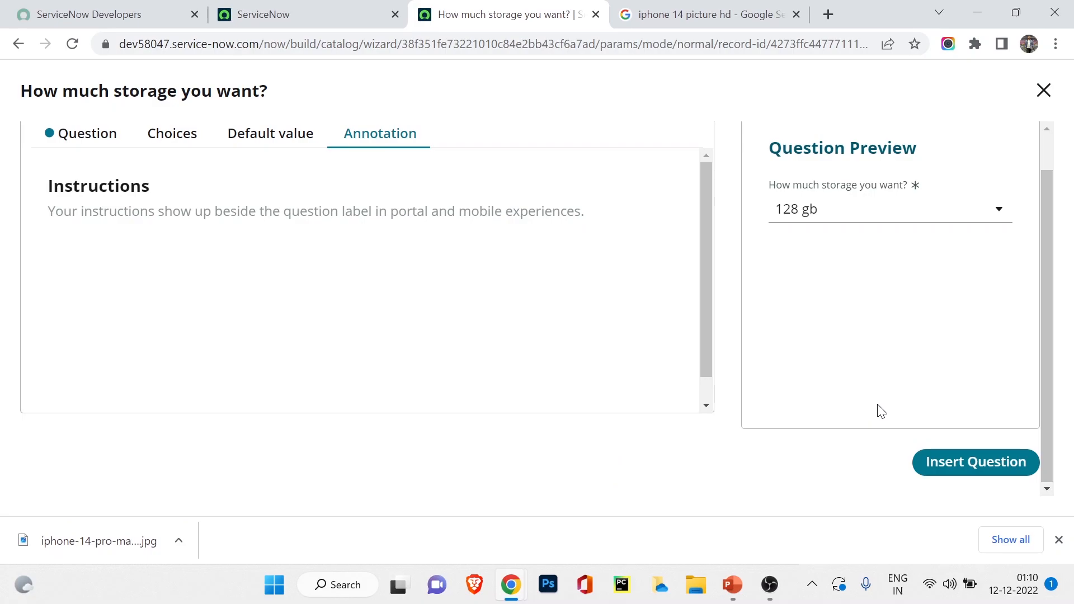
left_click(974, 465)
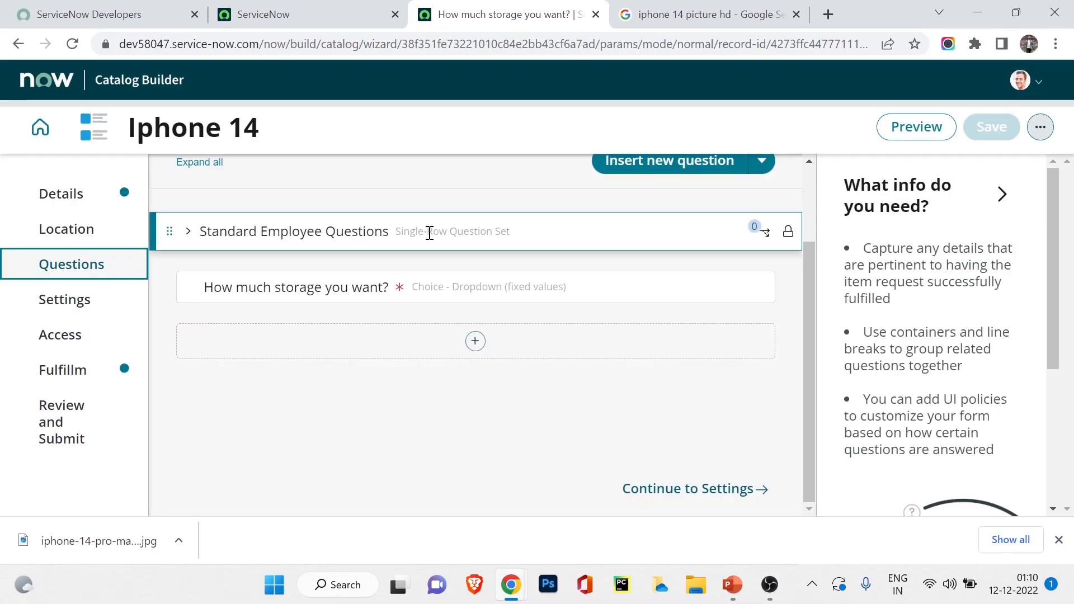
Insert another question below the storage question with type Choice and subtype Dropdown (fixed values).
left_click(478, 340)
left_click(390, 167)
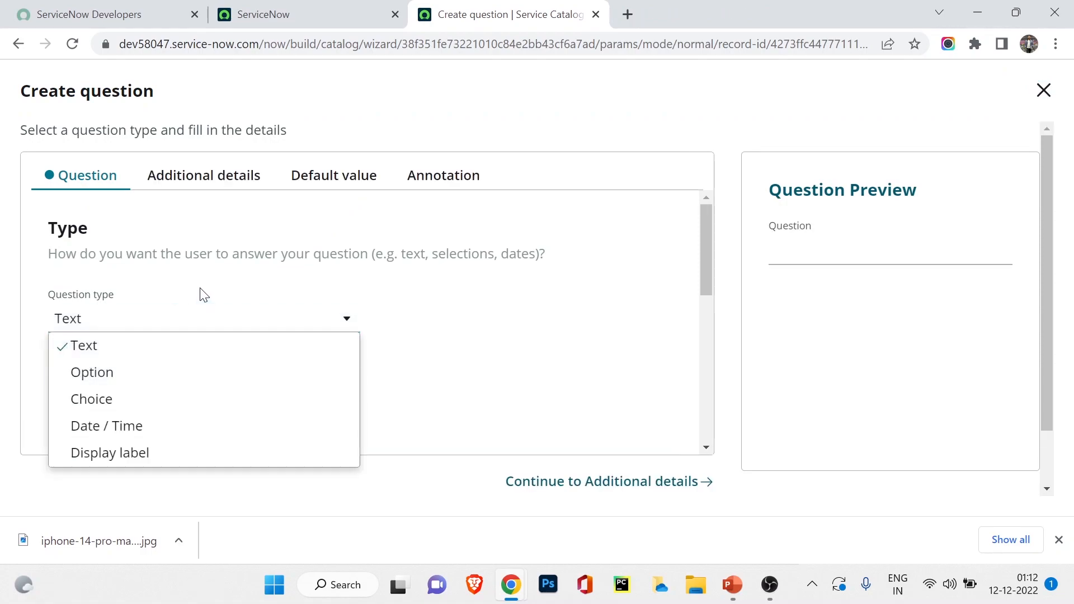
left_click(199, 295)
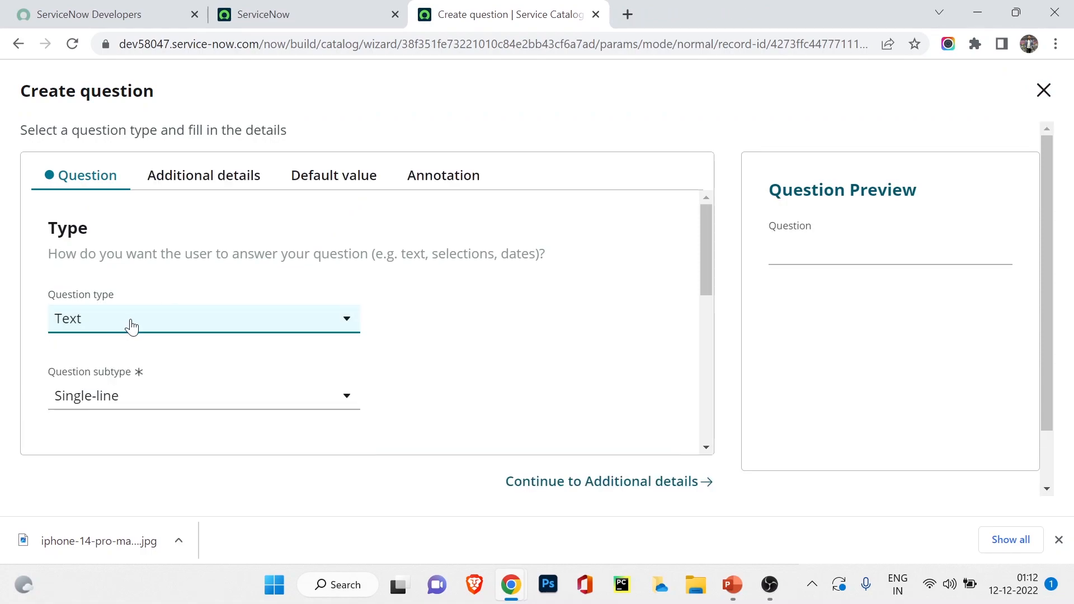
left_click(129, 327)
left_click(115, 404)
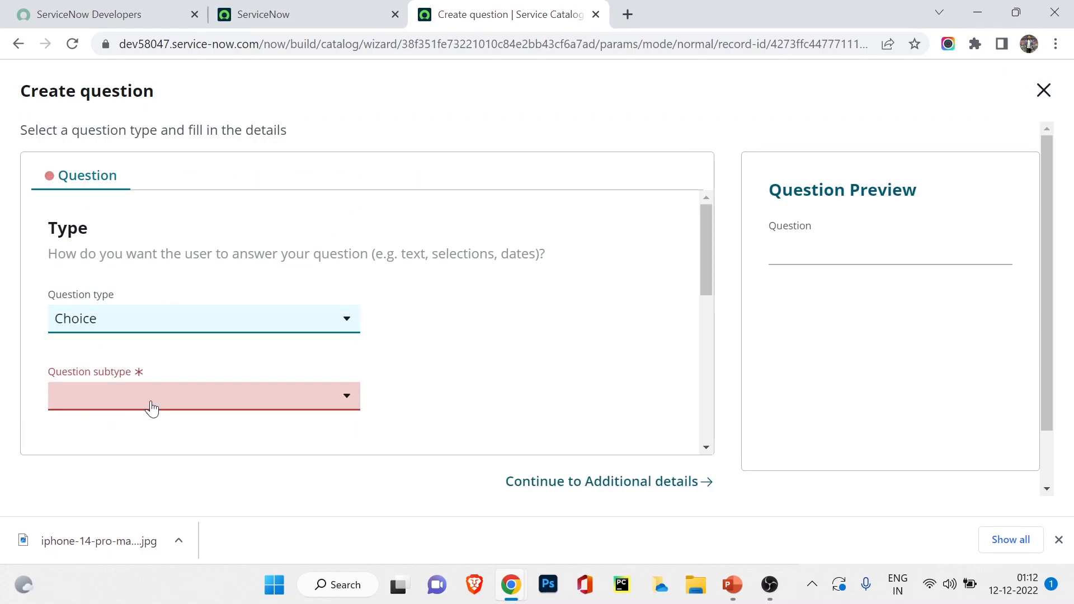
left_click(91, 398)
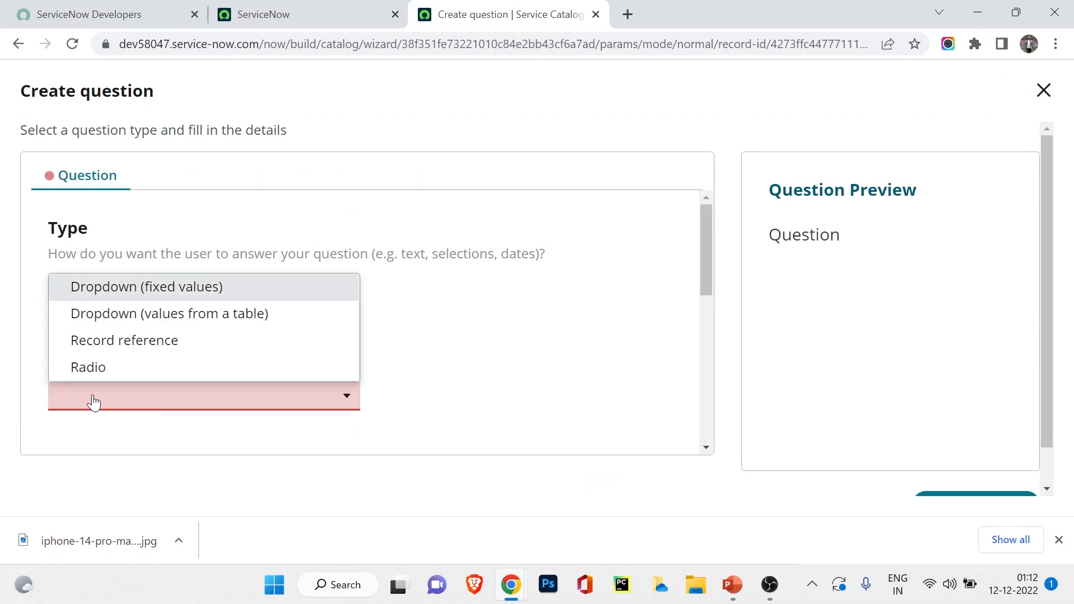
left_click(148, 286)
scroll(173, 276, "down", 3)
scroll(218, 302, "up", 2)
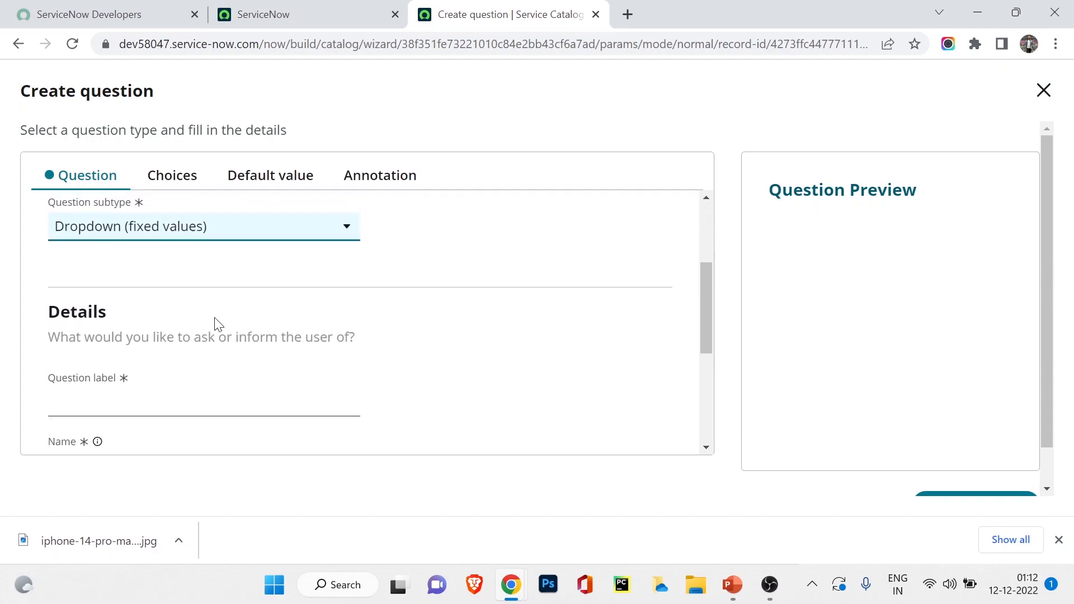
Label the question "Choose your color", set its name to color, and make it mandatory.
left_click(144, 396)
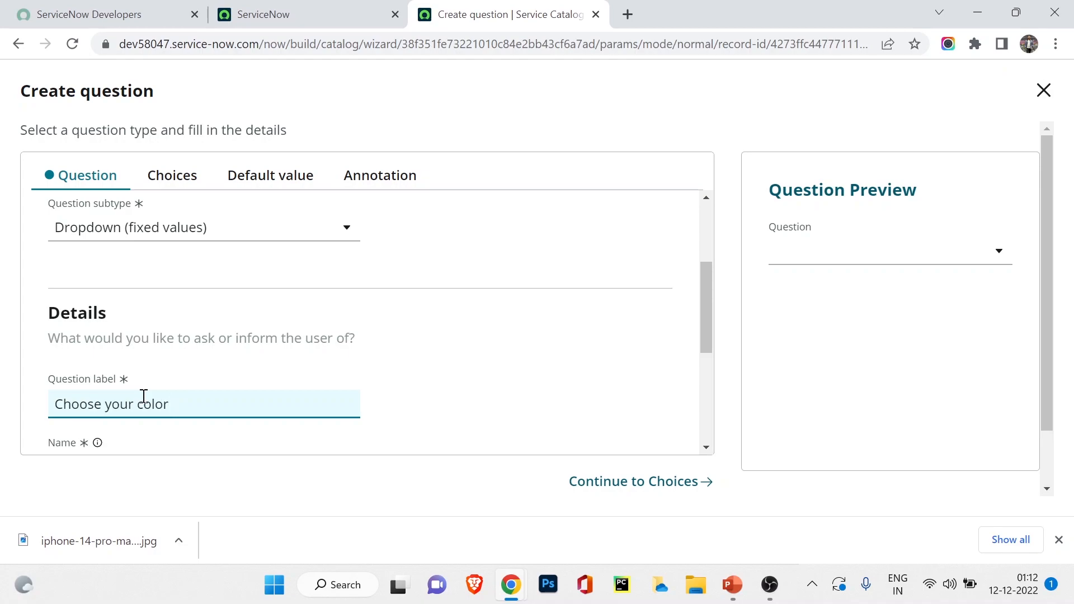
scroll(135, 336, "down", 3)
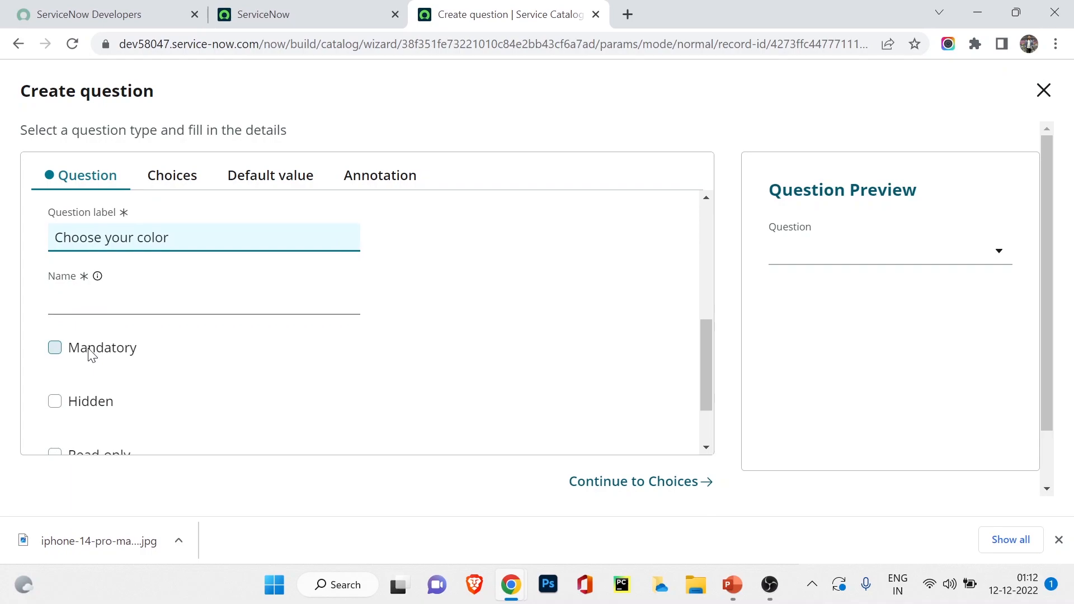
left_click(110, 304)
double_click(88, 305)
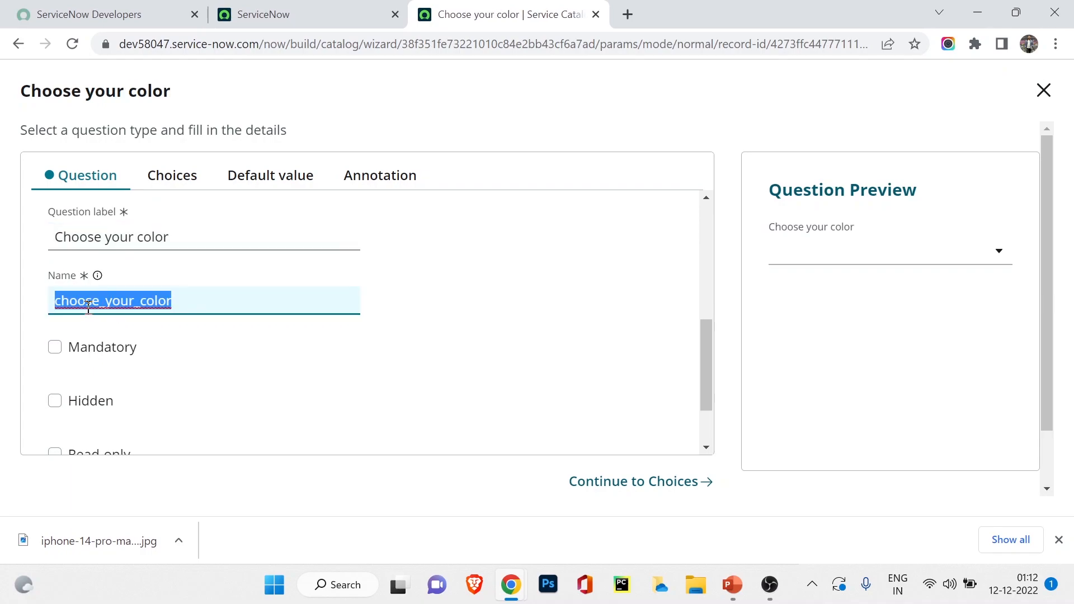
type("co")
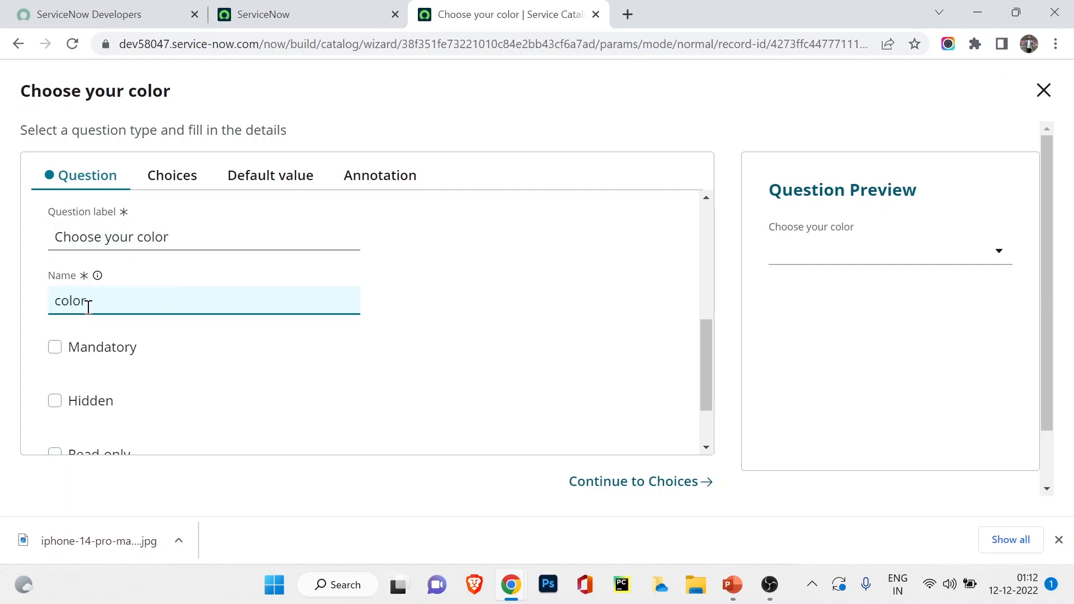
left_click(54, 348)
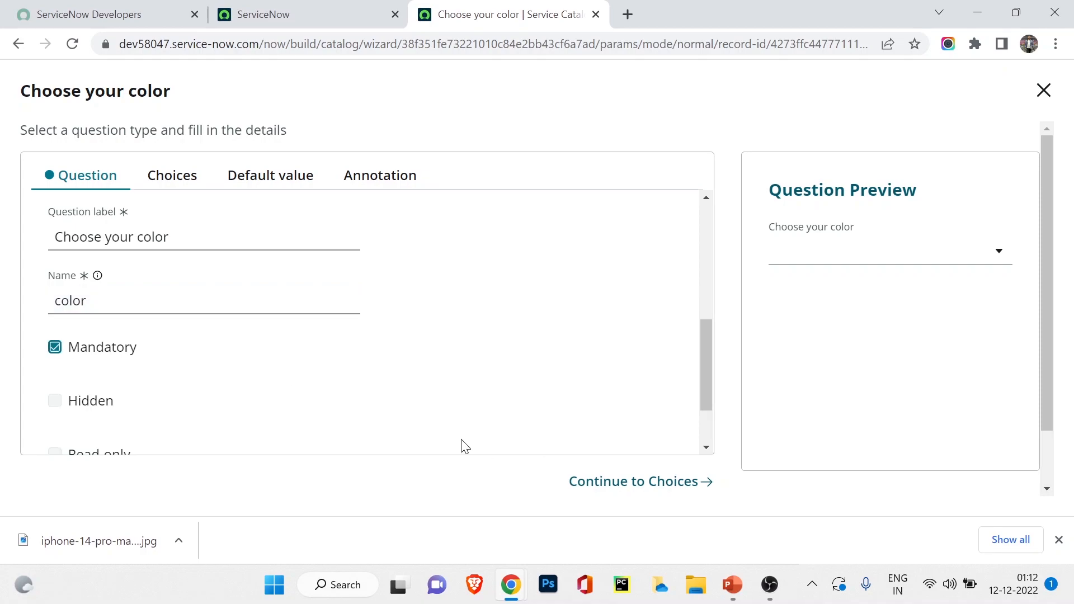
Continue to Choices and add a first choice with display name Red and value red.
left_click(653, 482)
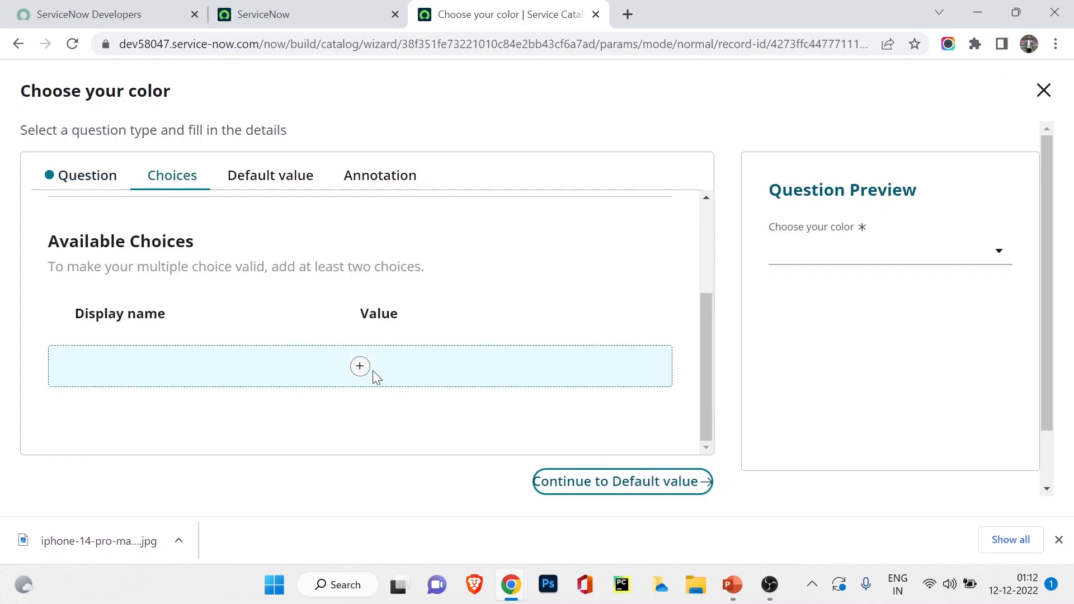
left_click(361, 367)
left_click(161, 301)
type("Red")
key("Tab")
type("red")
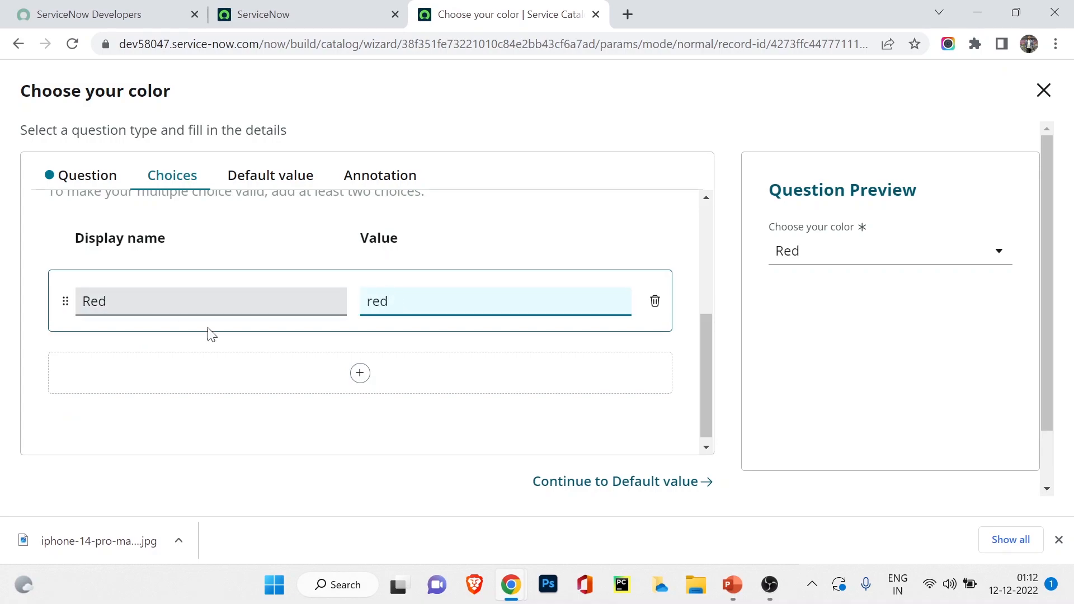
Add a second color choice with display name Midnight and value midnight.
left_click(363, 373)
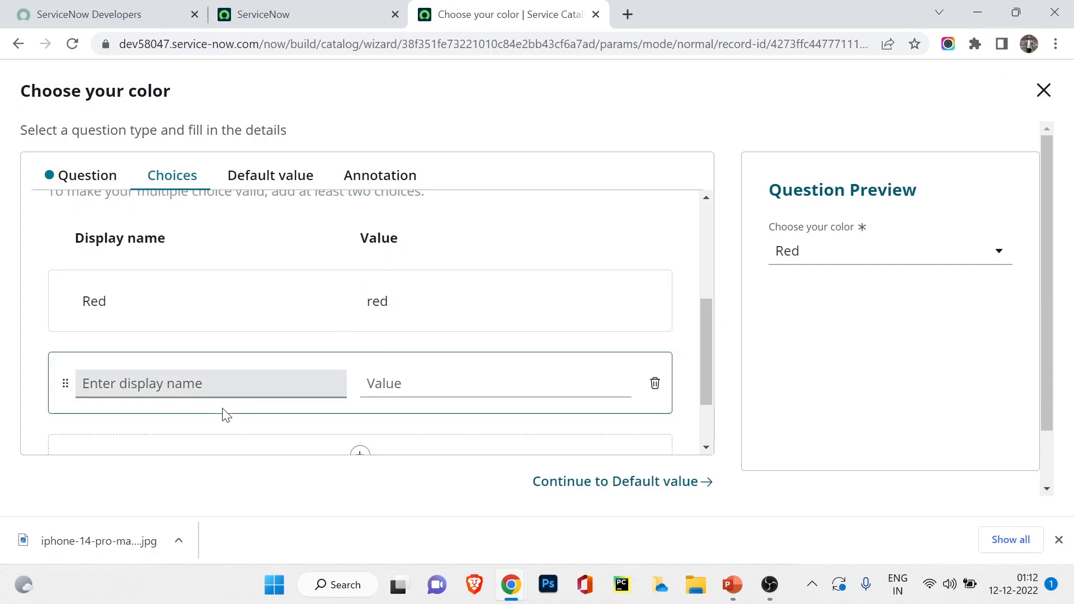
left_click(169, 386)
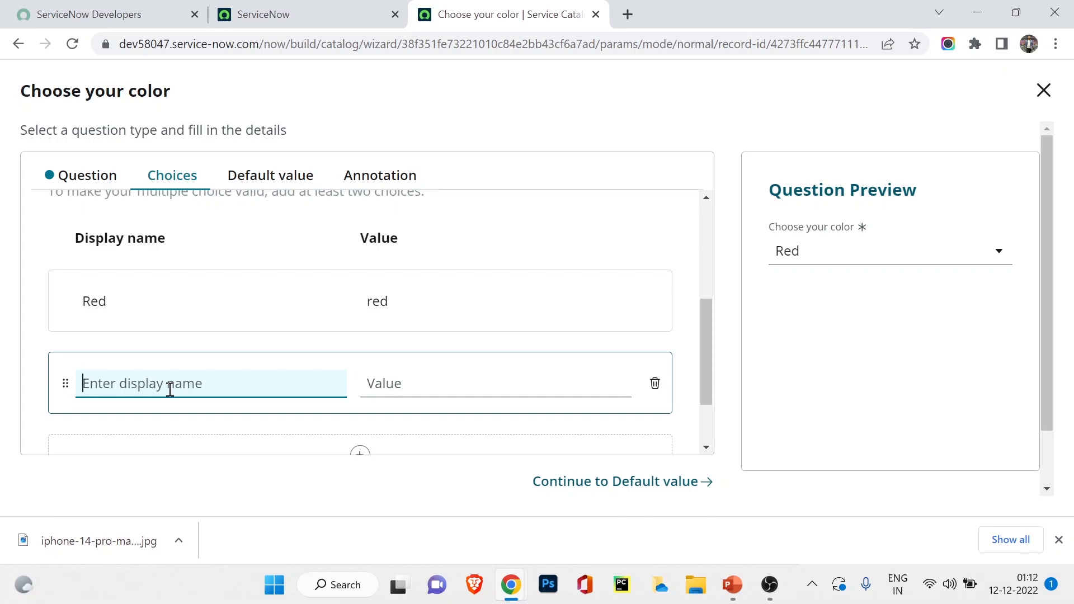
type("Midnight")
key("Tab")
type("midnight")
Add a third color choice with display name Grey and value grey.
scroll(192, 367, "down", 2)
left_click(359, 364)
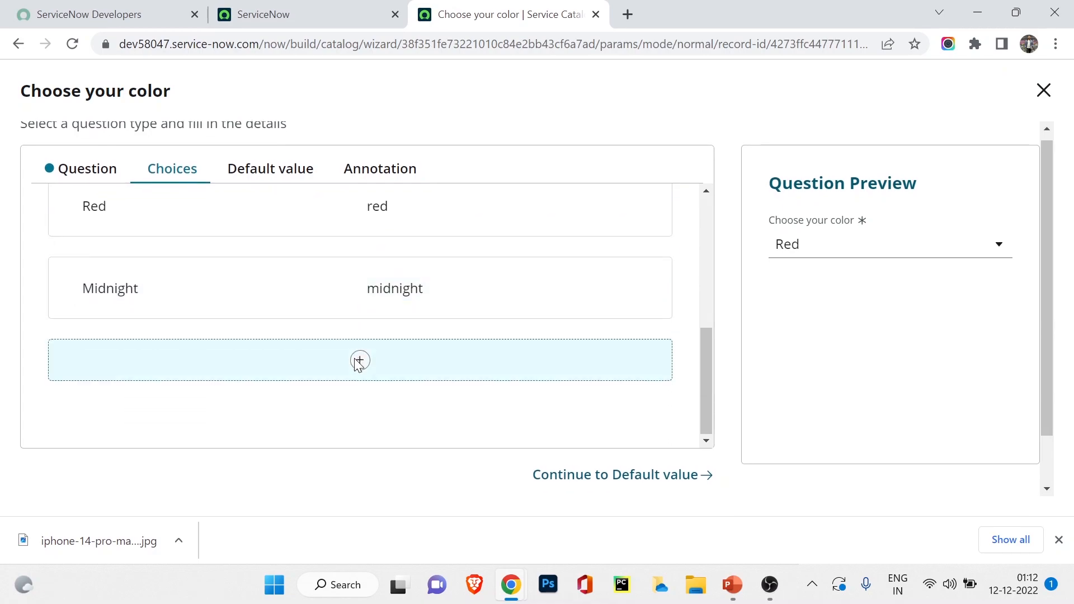
left_click(360, 363)
left_click(201, 366)
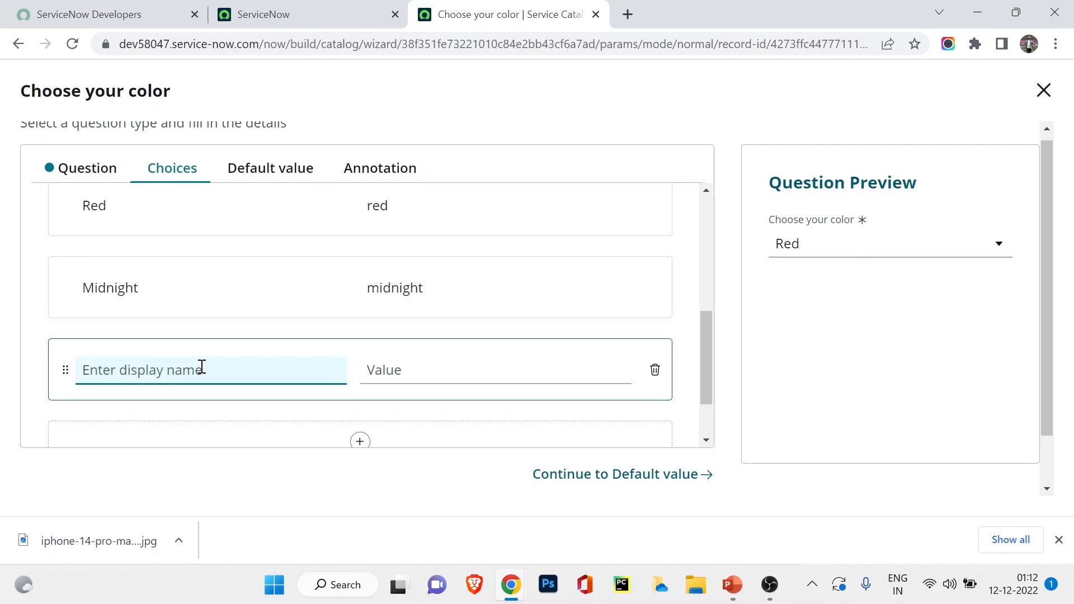
type("Grey")
key("Tab")
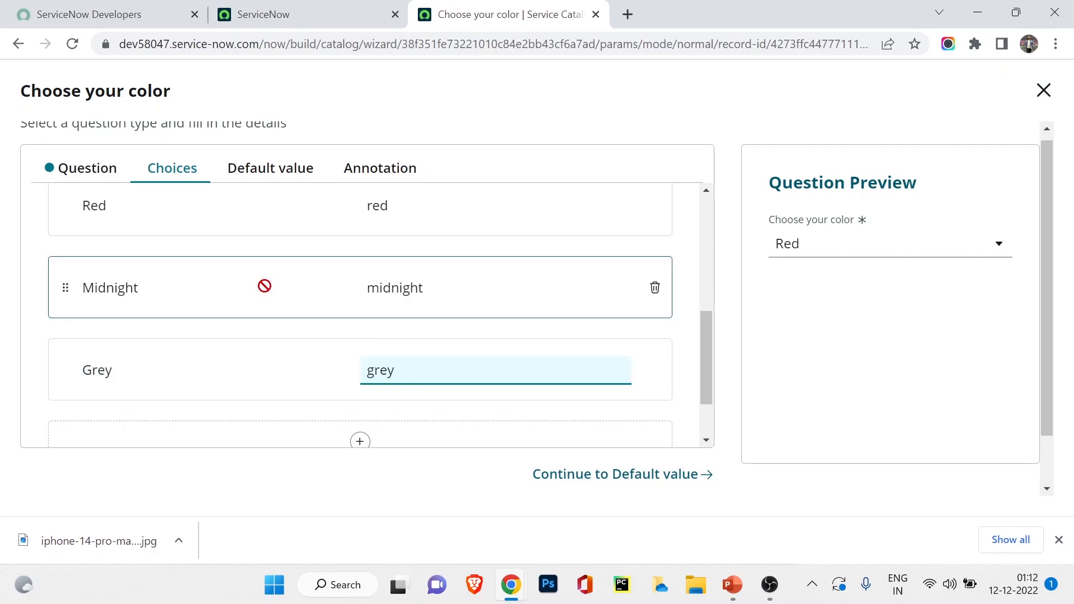
Check the color options in the question preview and set the question's default value to Red.
scroll(294, 285, "down", 2)
left_click(861, 249)
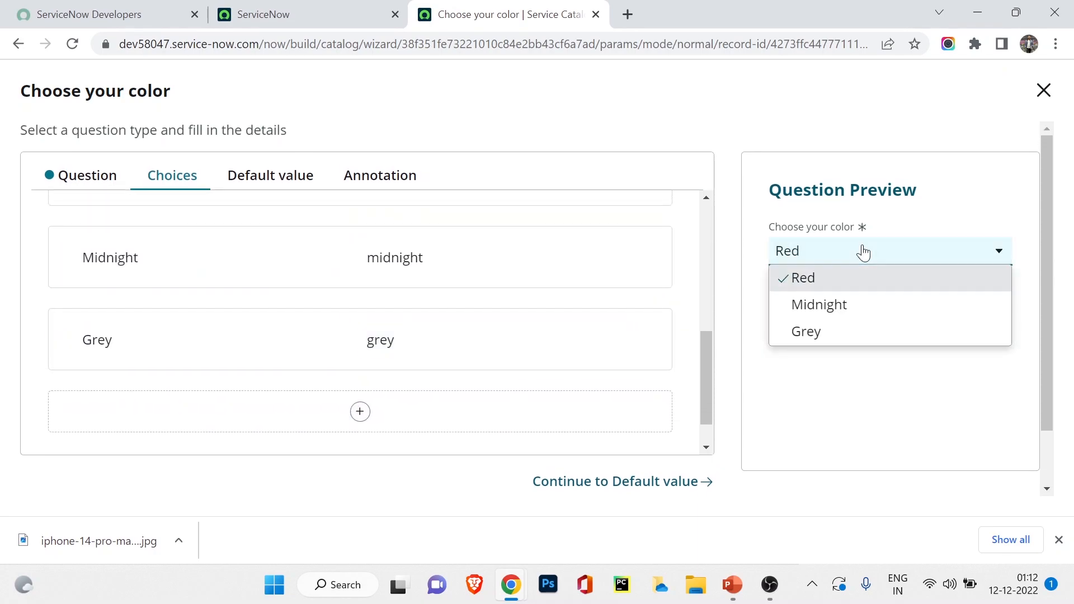
left_click(849, 440)
left_click(254, 180)
left_click(195, 320)
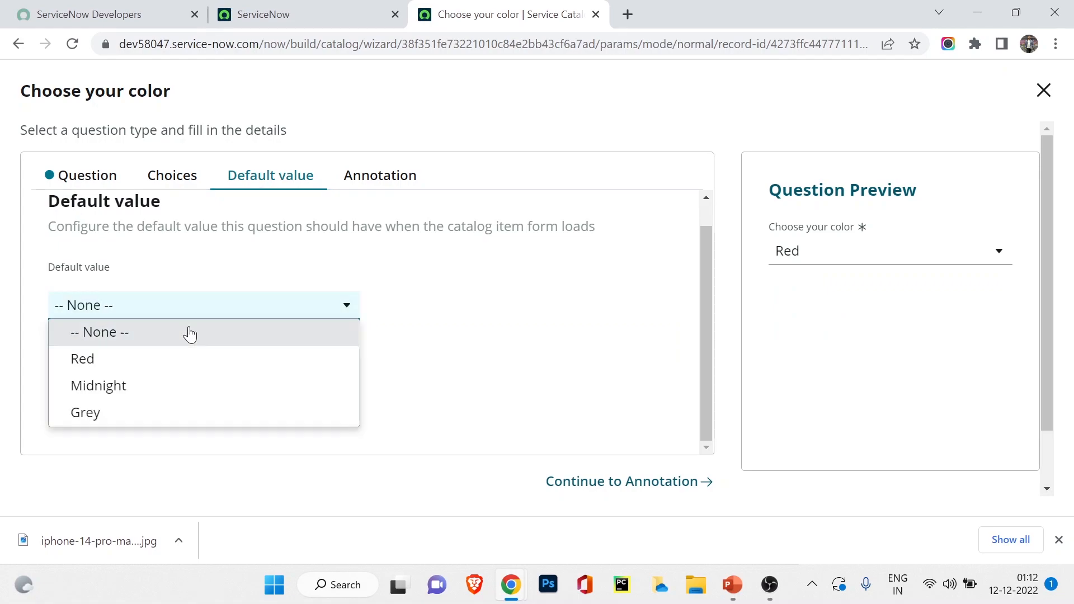
left_click(134, 357)
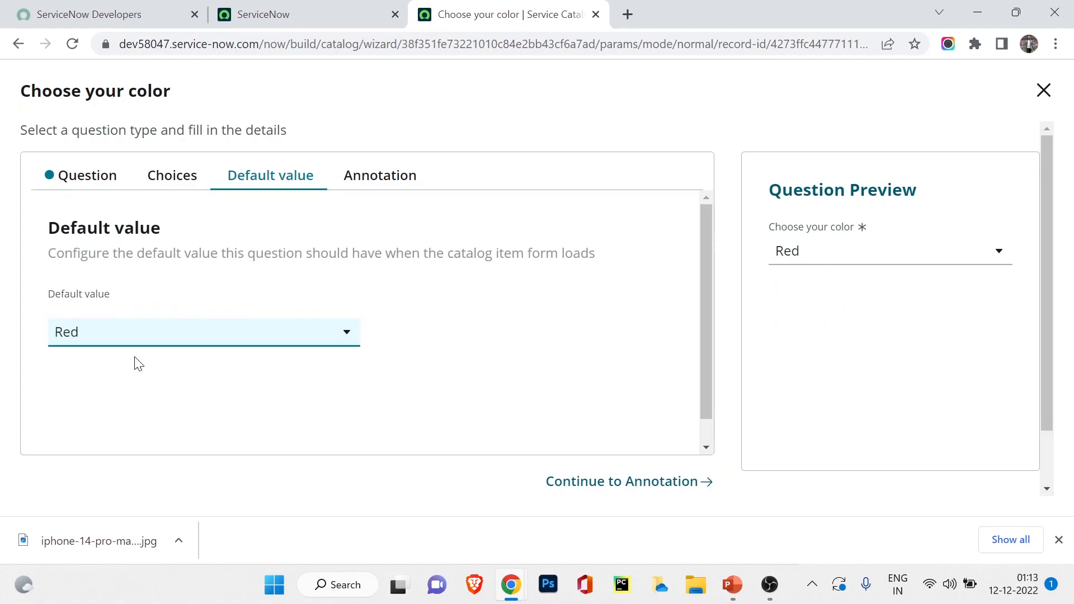
Insert the color question into the item and check its placement in the question list.
scroll(736, 444, "down", 1)
scroll(693, 371, "up", 1)
scroll(693, 371, "down", 1)
left_click(955, 466)
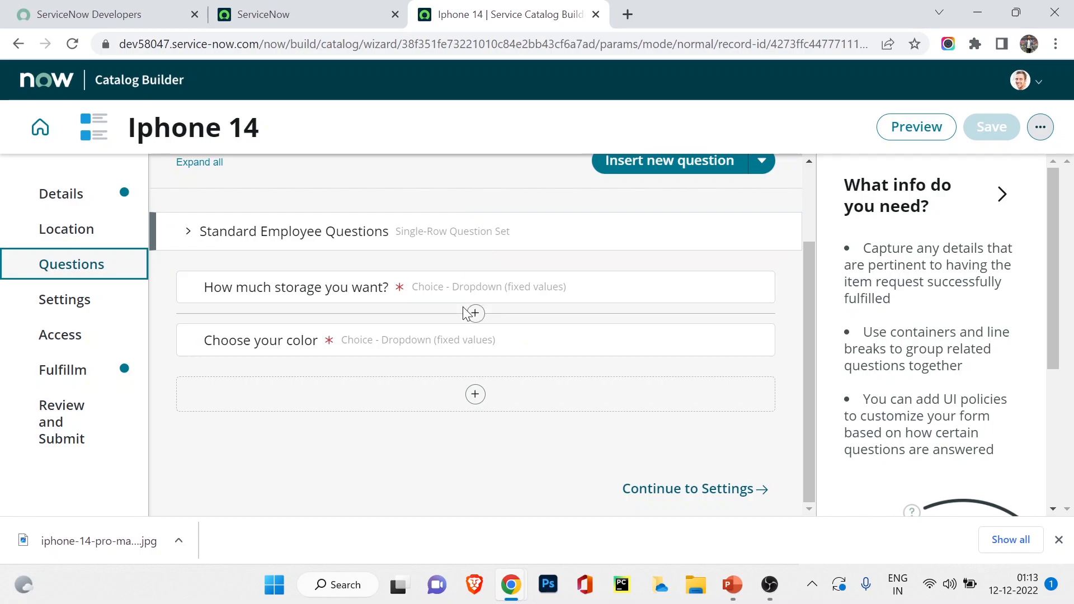
mouse_move(472, 211)
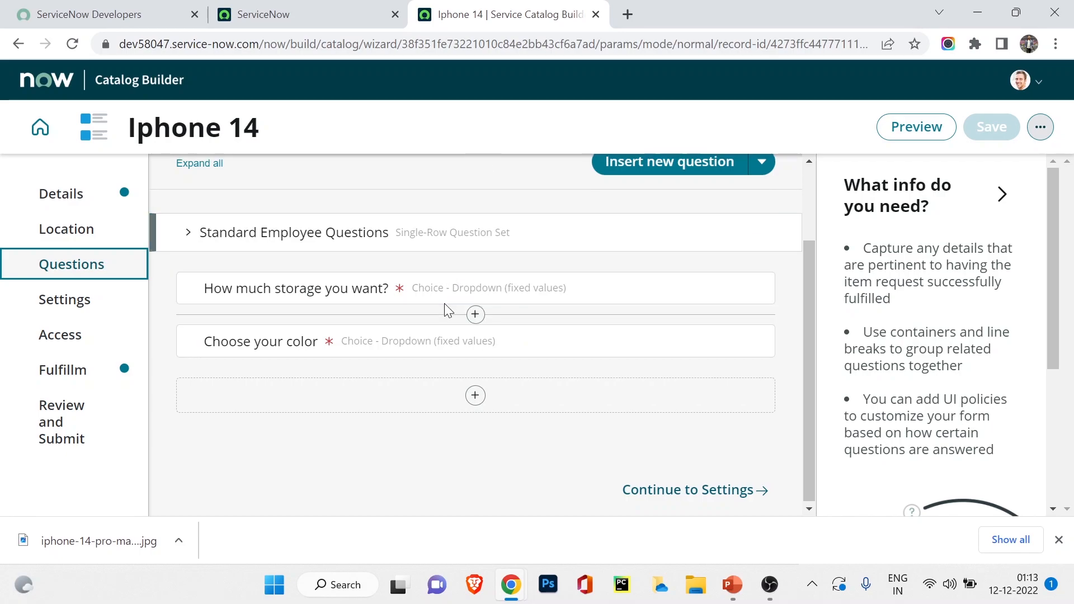
scroll(446, 306, "up", 2)
scroll(446, 308, "down", 2)
scroll(472, 285, "up", 1)
scroll(550, 305, "down", 1)
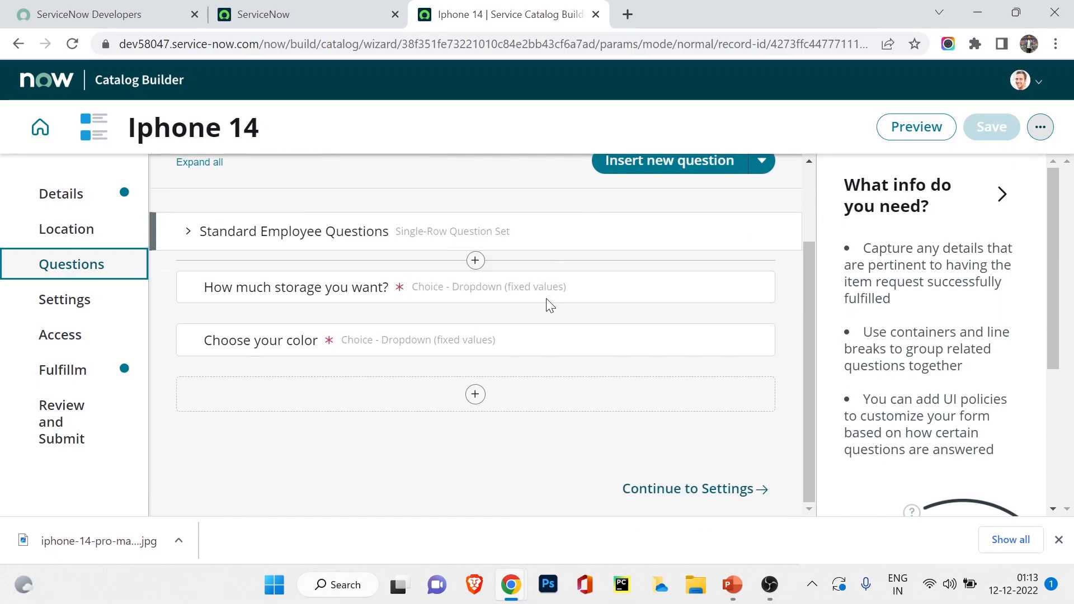
Continue to Settings and review the submit button label, the hide options and the attachment options in the portal settings.
left_click(693, 495)
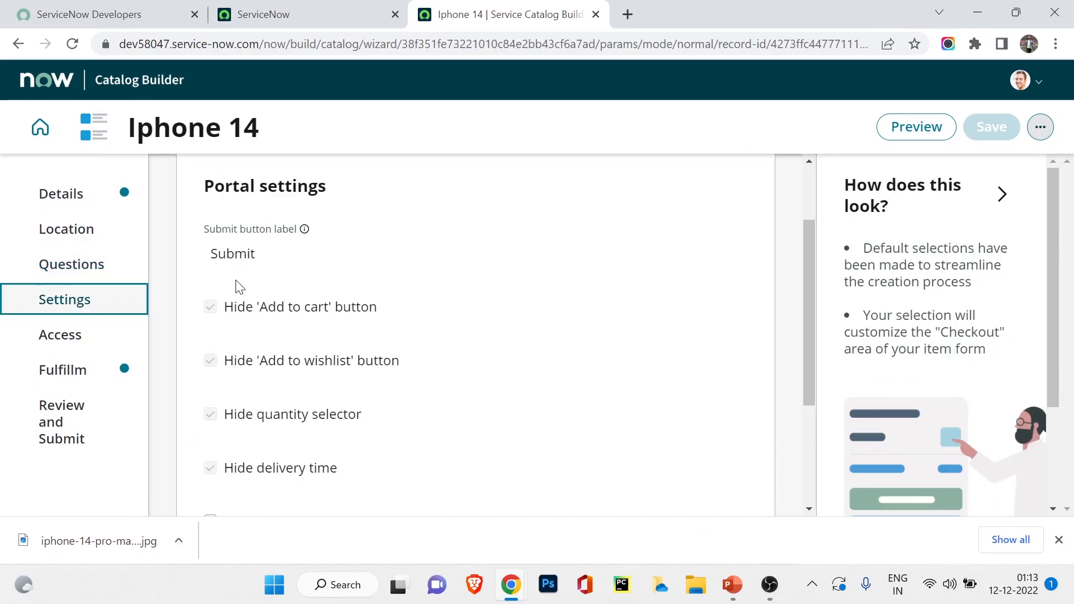
scroll(333, 459, "down", 3)
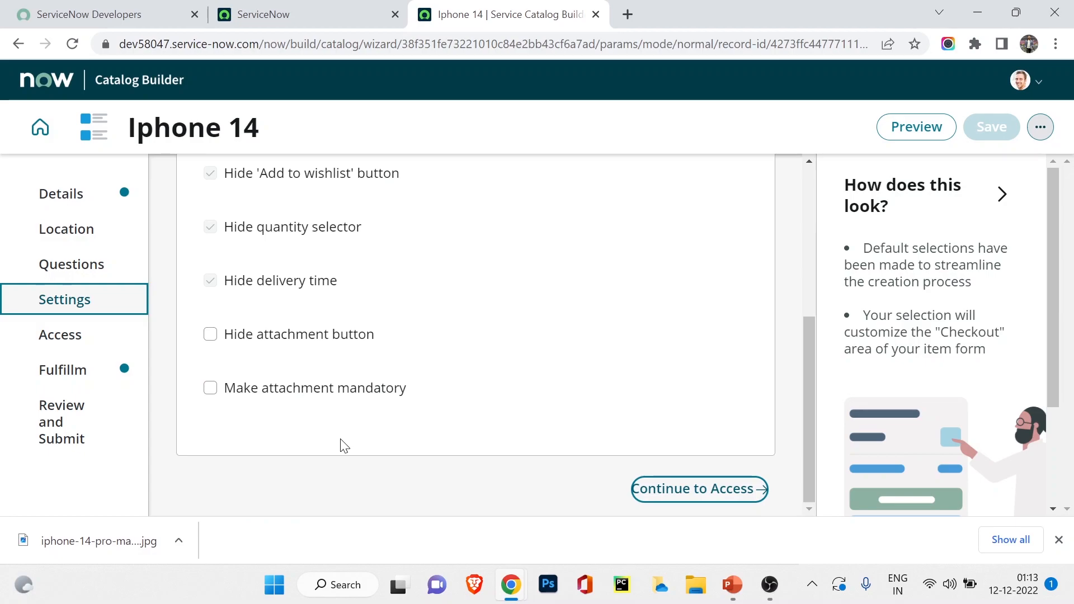
scroll(334, 393, "up", 1)
scroll(334, 394, "up", 2)
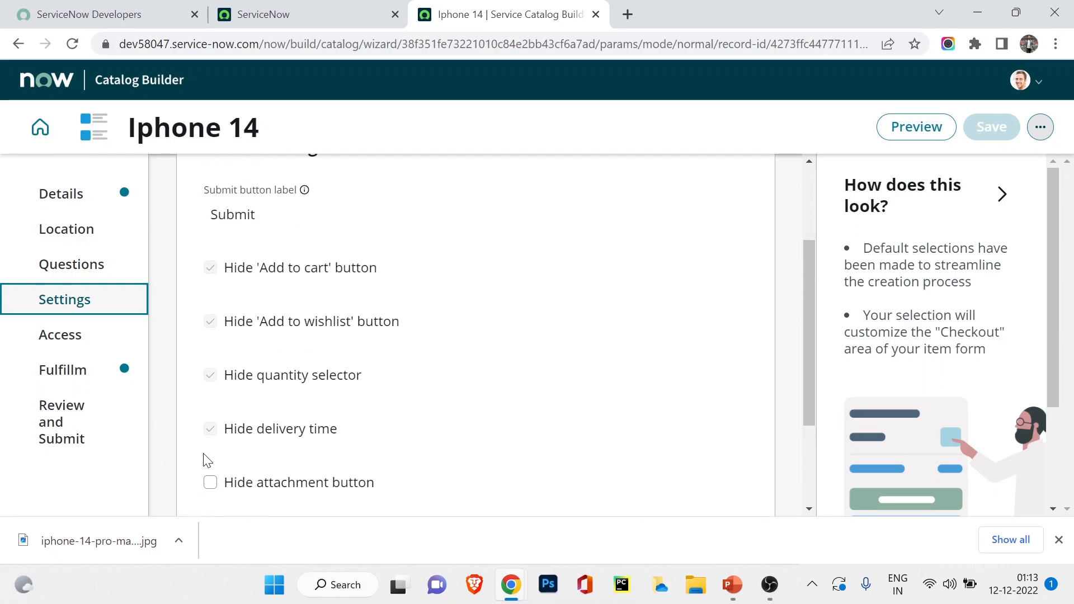
scroll(282, 456, "down", 3)
scroll(291, 440, "down", 1)
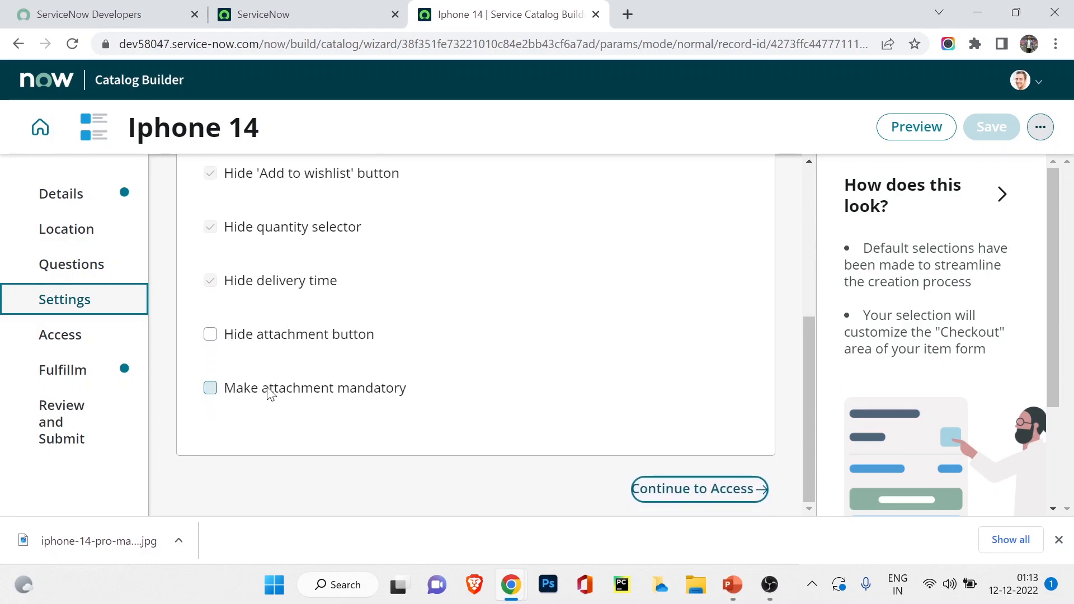
scroll(271, 392, "up", 4)
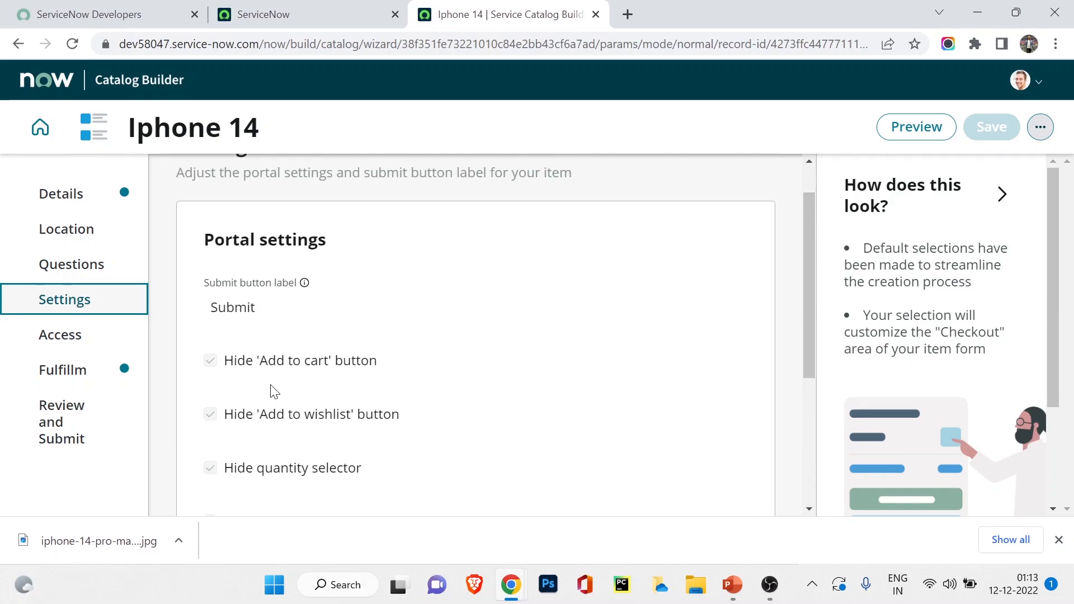
scroll(351, 304, "down", 1)
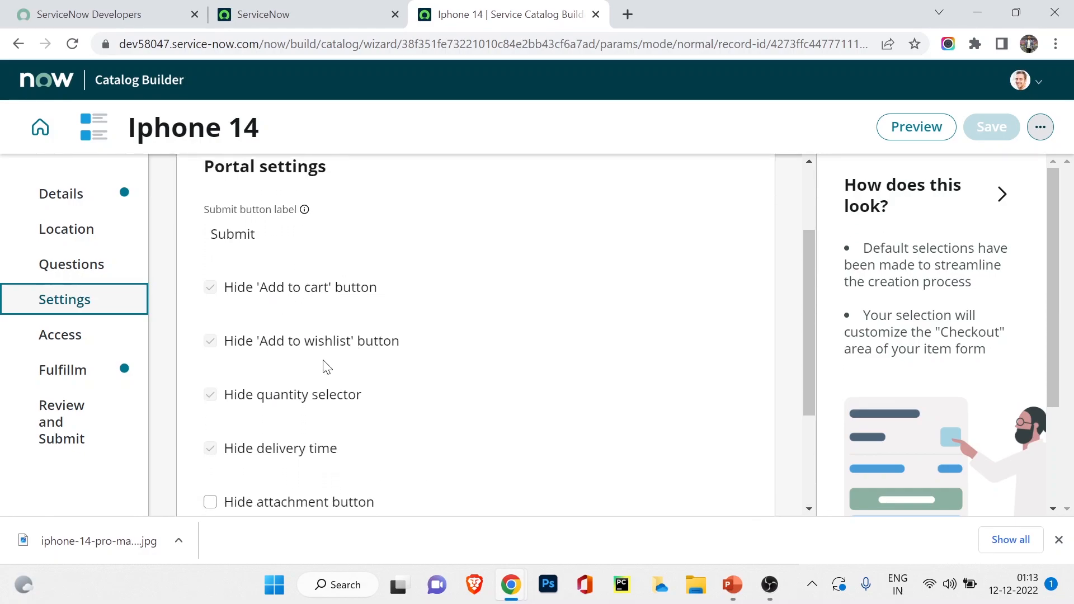
scroll(478, 319, "down", 3)
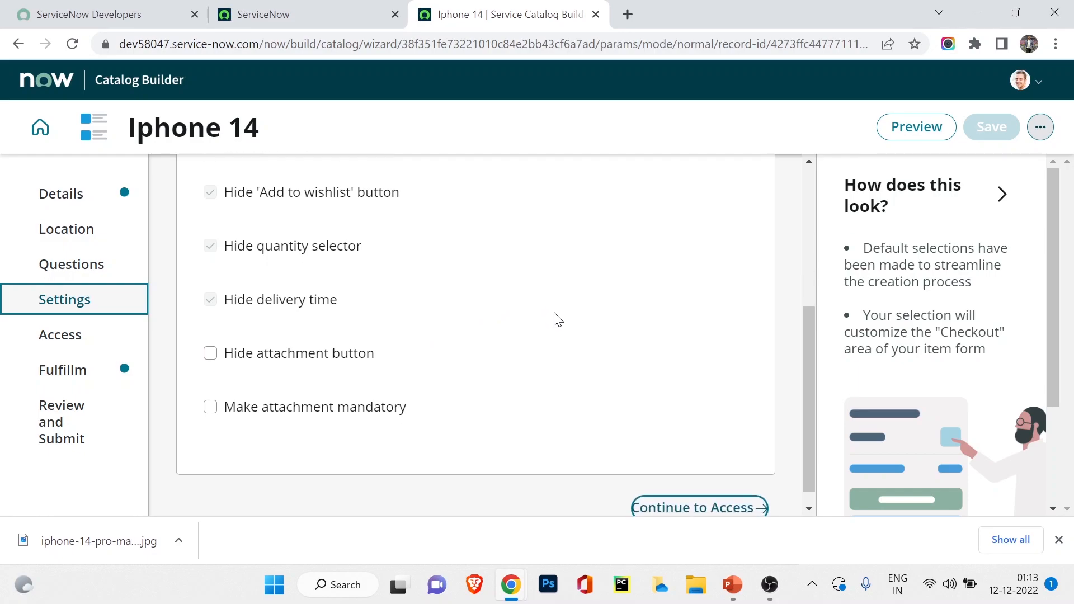
Continue to Access and review the user criteria for who the item is and is not available for.
left_click(692, 497)
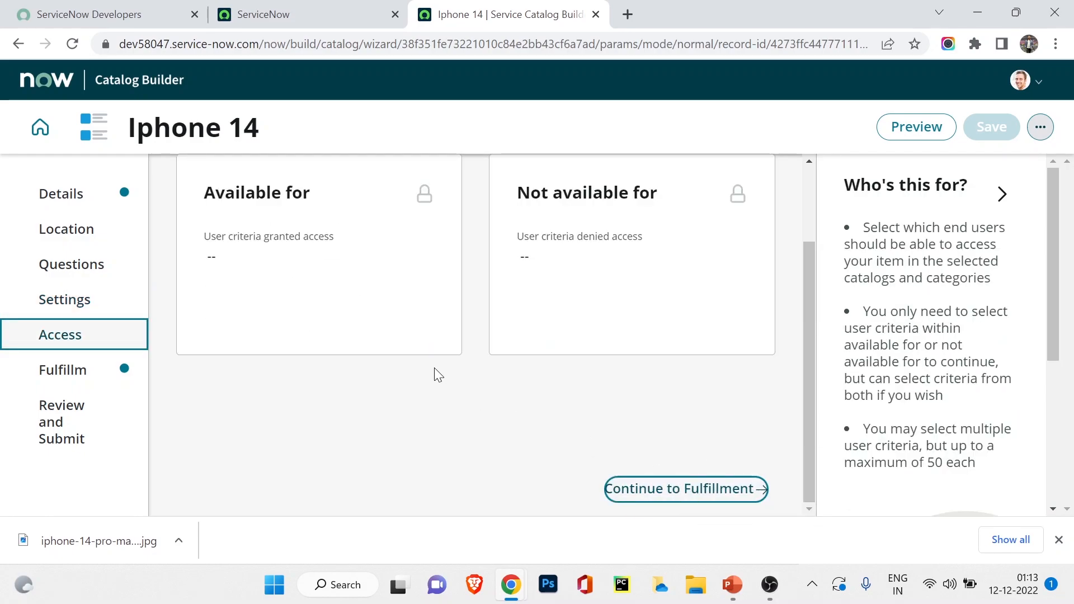
scroll(350, 398, "up", 2)
scroll(298, 382, "down", 2)
scroll(330, 245, "up", 2)
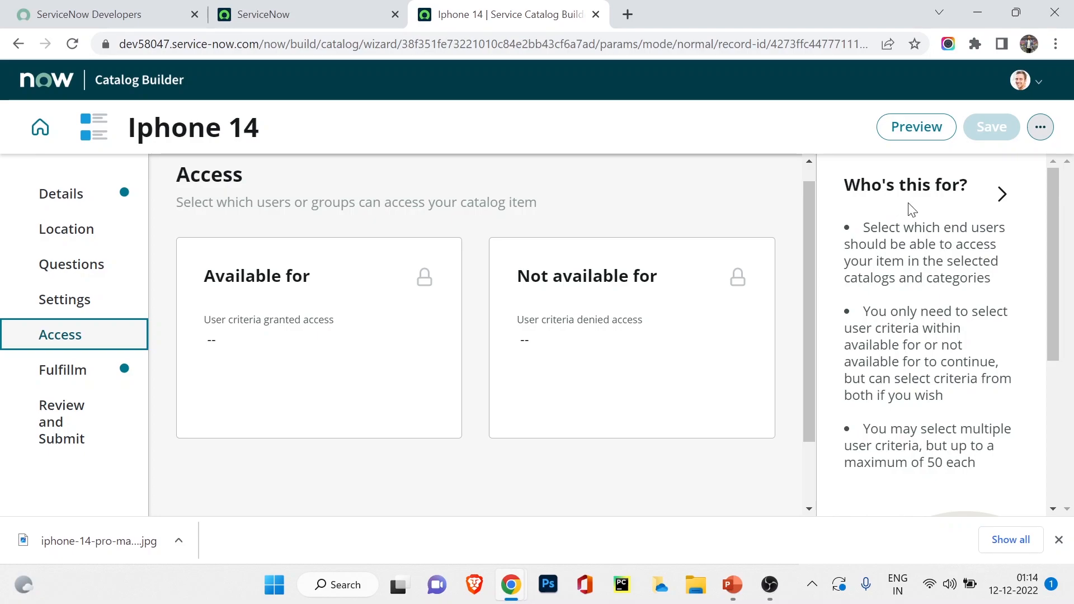
scroll(916, 242, "down", 5)
scroll(914, 242, "up", 5)
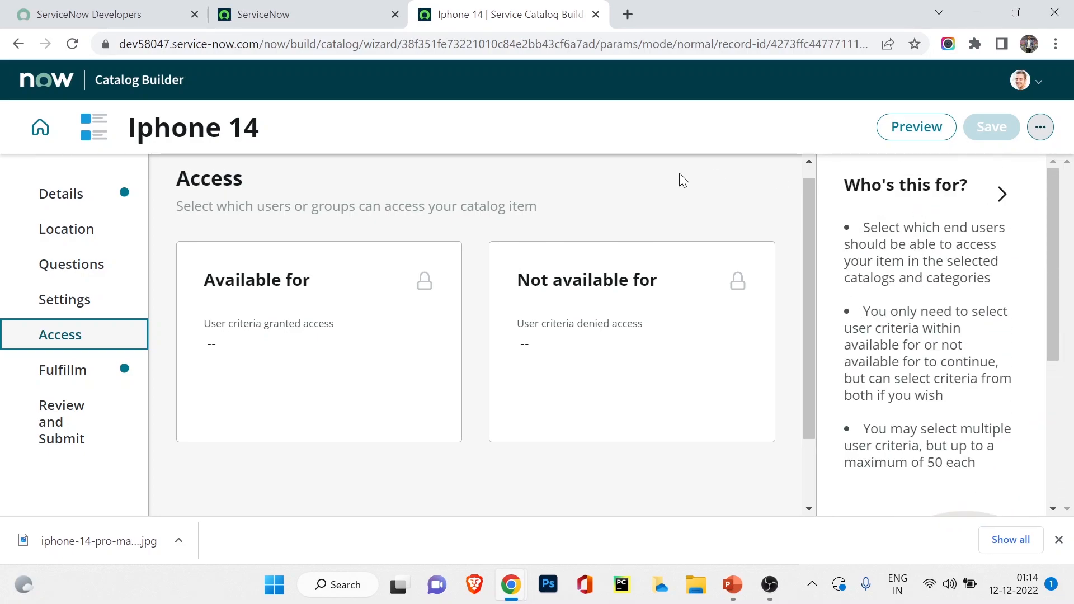
scroll(918, 316, "down", 5)
scroll(768, 193, "down", 3)
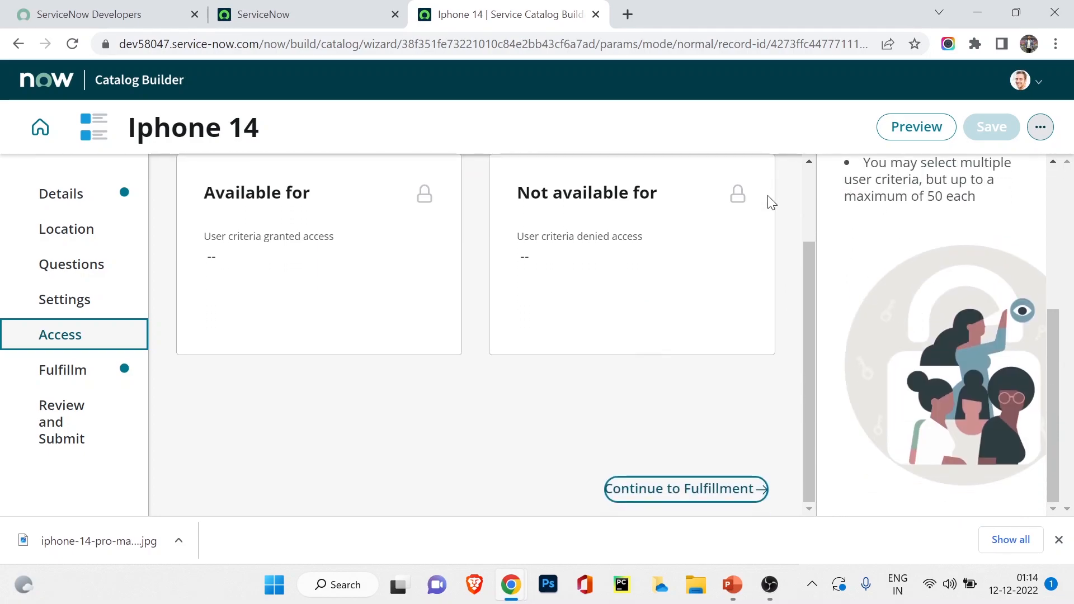
Continue to Fulfillment and select the Service Catalog item request flow as the item's fulfillment flow.
left_click(667, 497)
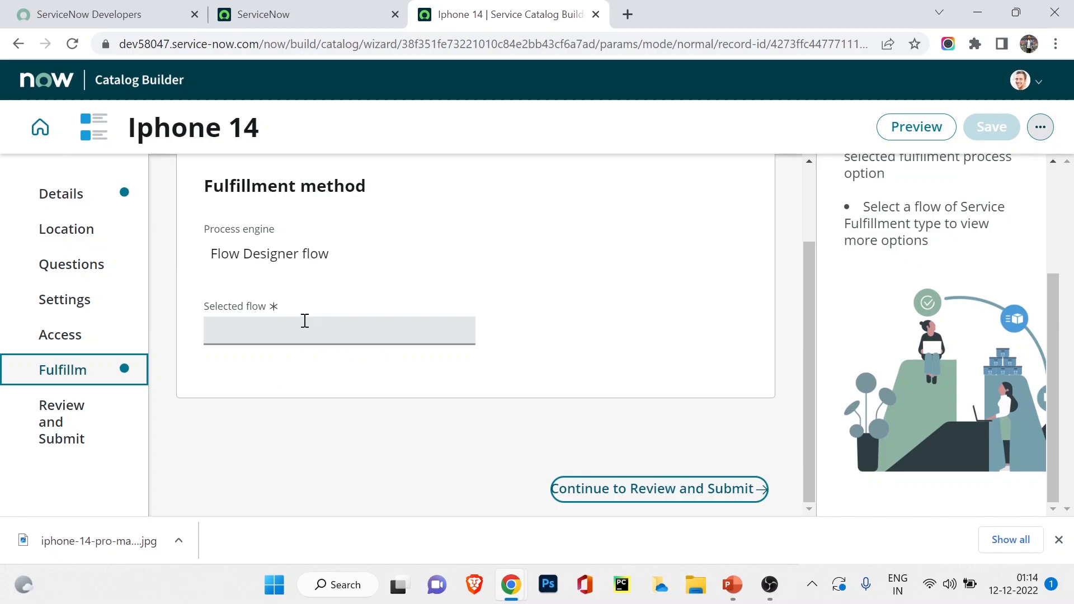
left_click(276, 330)
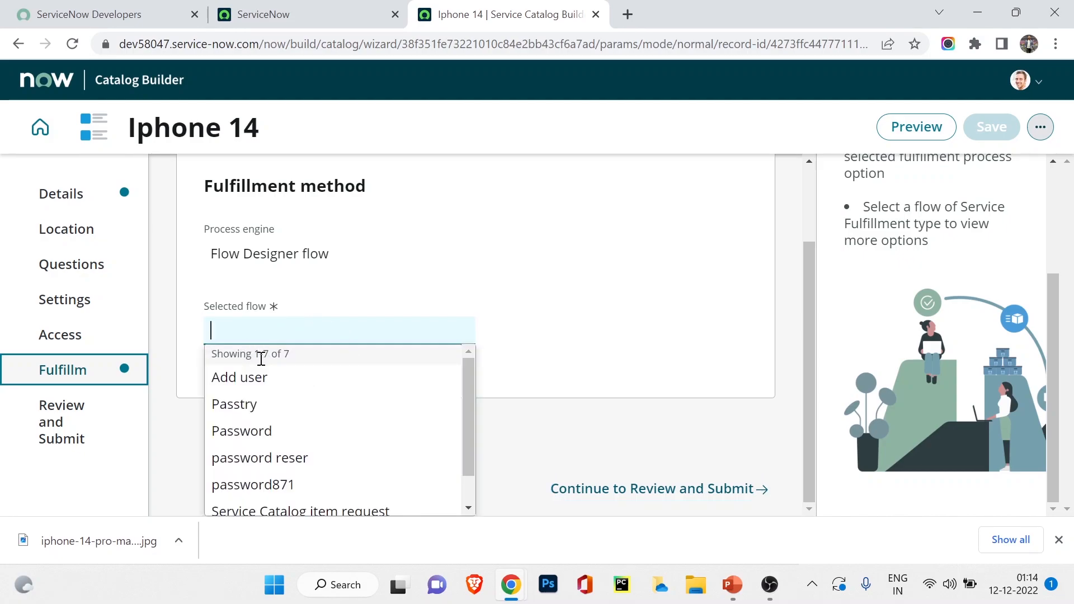
scroll(330, 450, "down", 1)
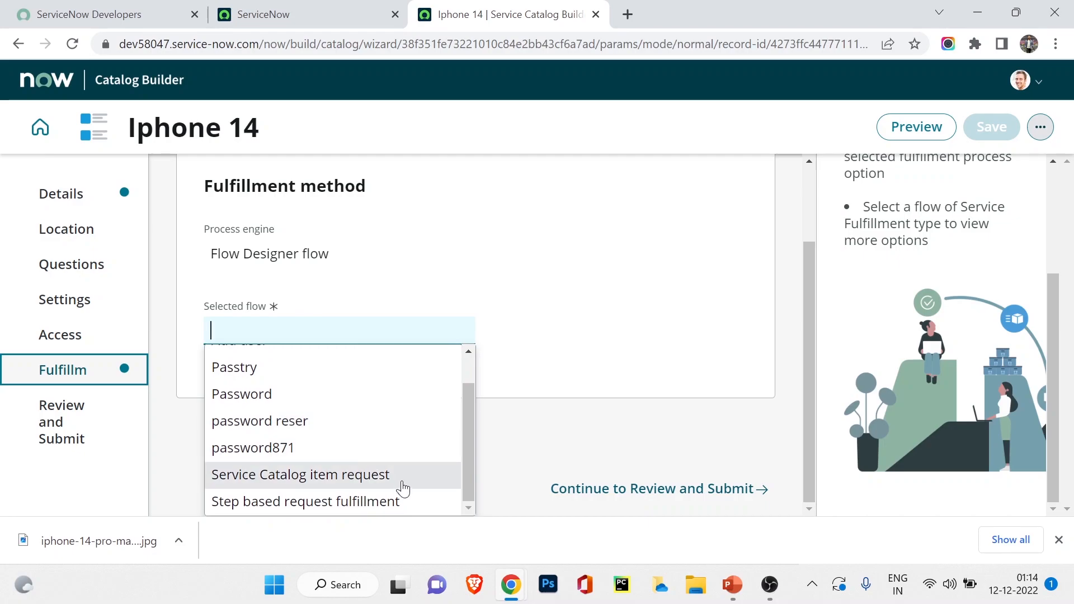
left_click(335, 477)
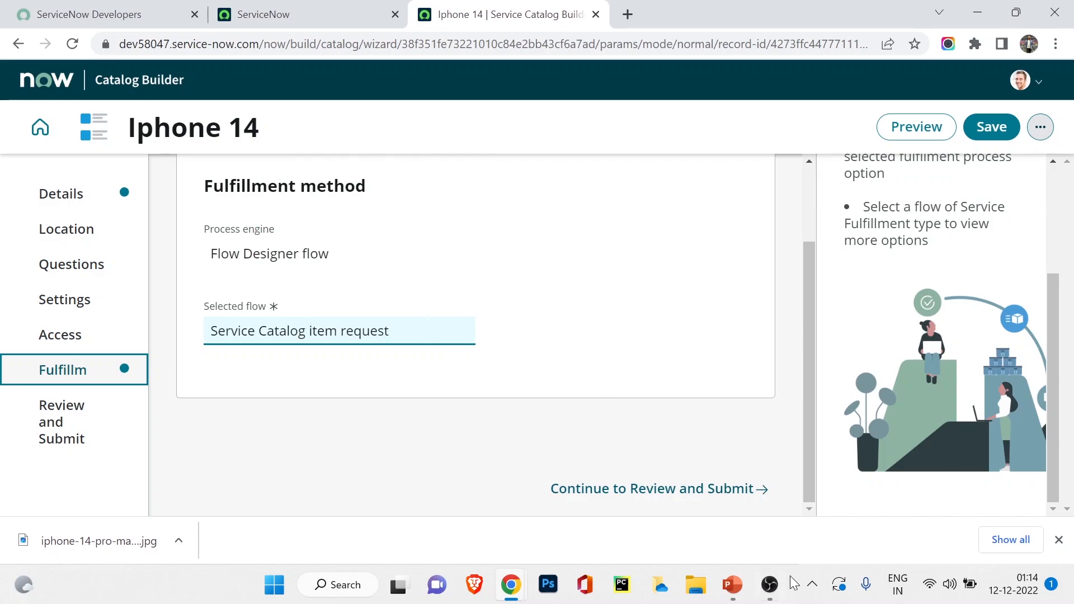
Continue to Review and Submit and check the item's details, from the basic info down to the fulfillment method.
left_click(719, 488)
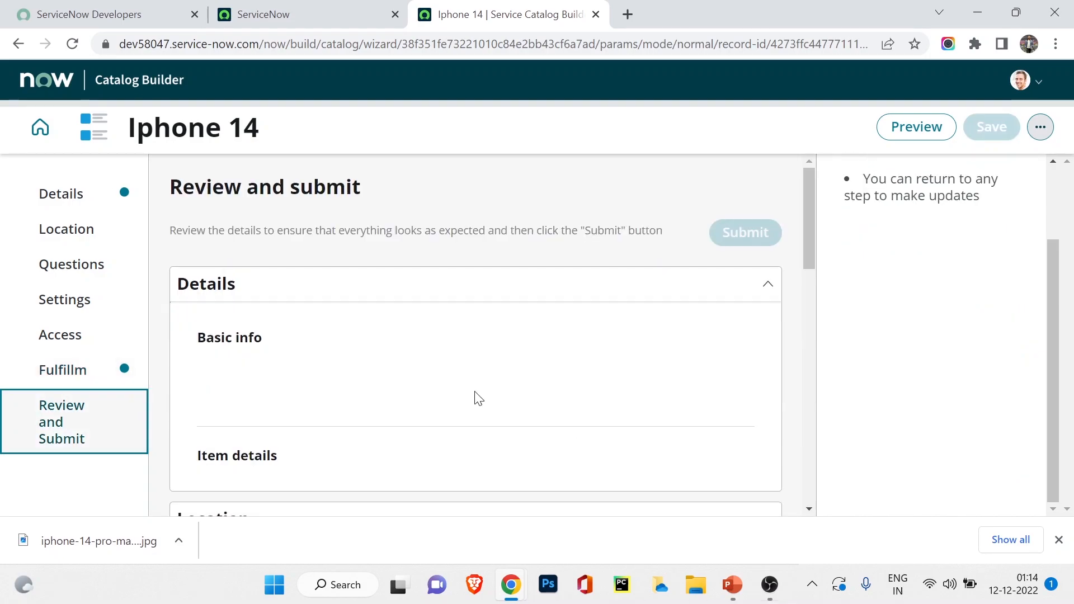
scroll(300, 239, "down", 5)
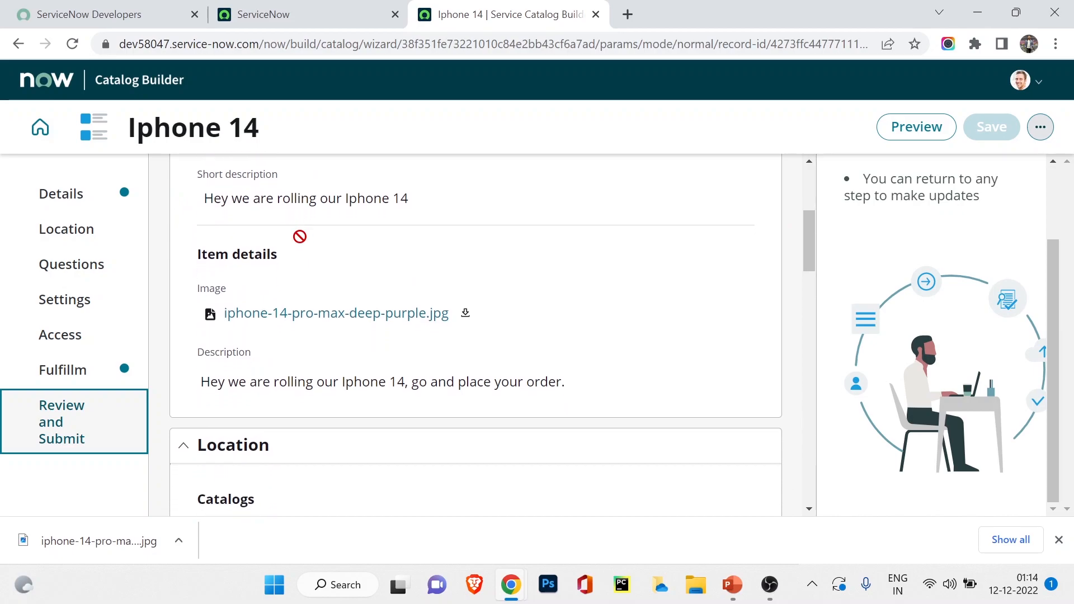
scroll(300, 237, "down", 10)
scroll(301, 241, "down", 10)
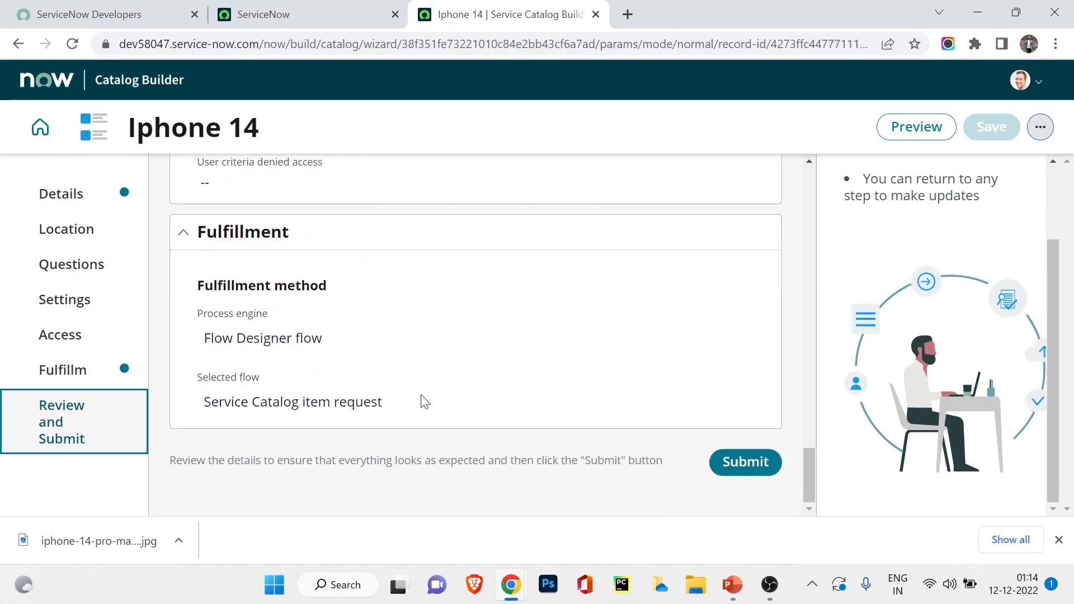
scroll(772, 347, "up", 6)
Preview the catalog item in the Portal view, check its descriptions, image and questions, and close the preview.
left_click(913, 126)
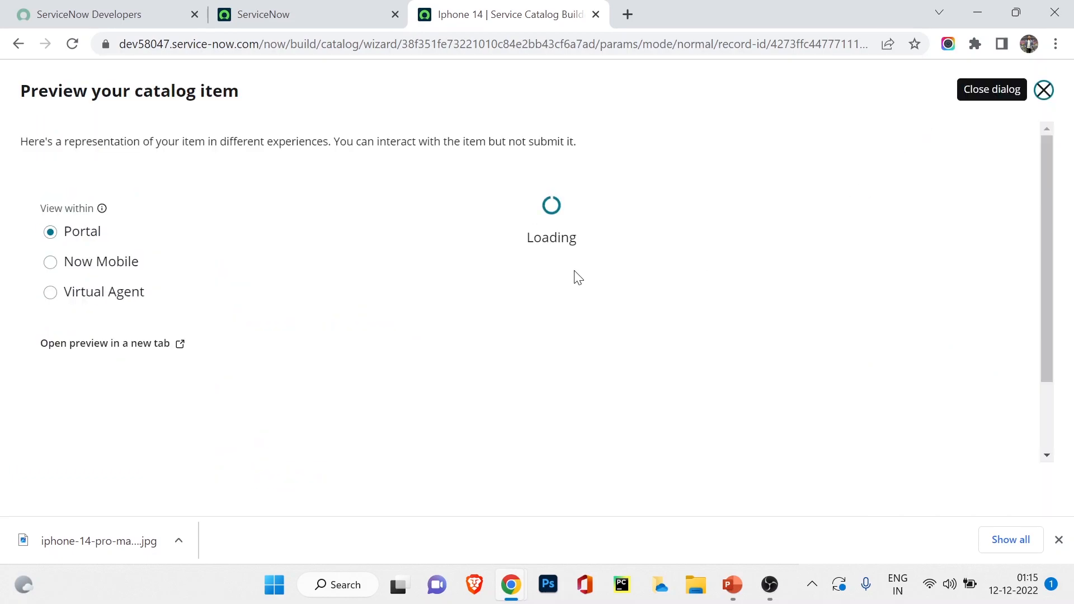
scroll(371, 184, "down", 2)
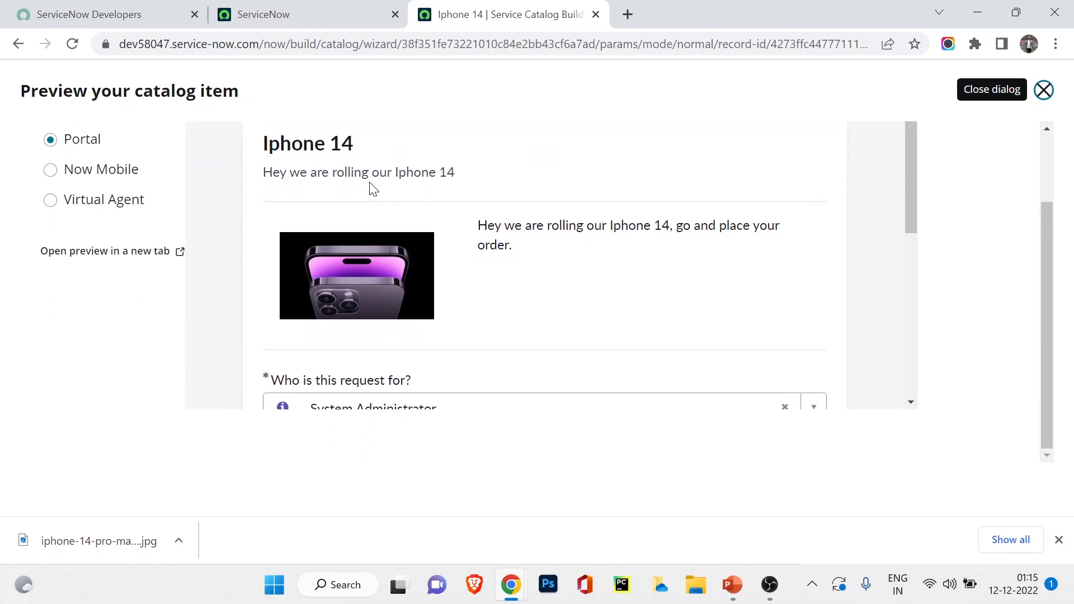
scroll(631, 269, "down", 6)
scroll(625, 270, "down", 2)
scroll(626, 270, "up", 4)
scroll(625, 270, "up", 4)
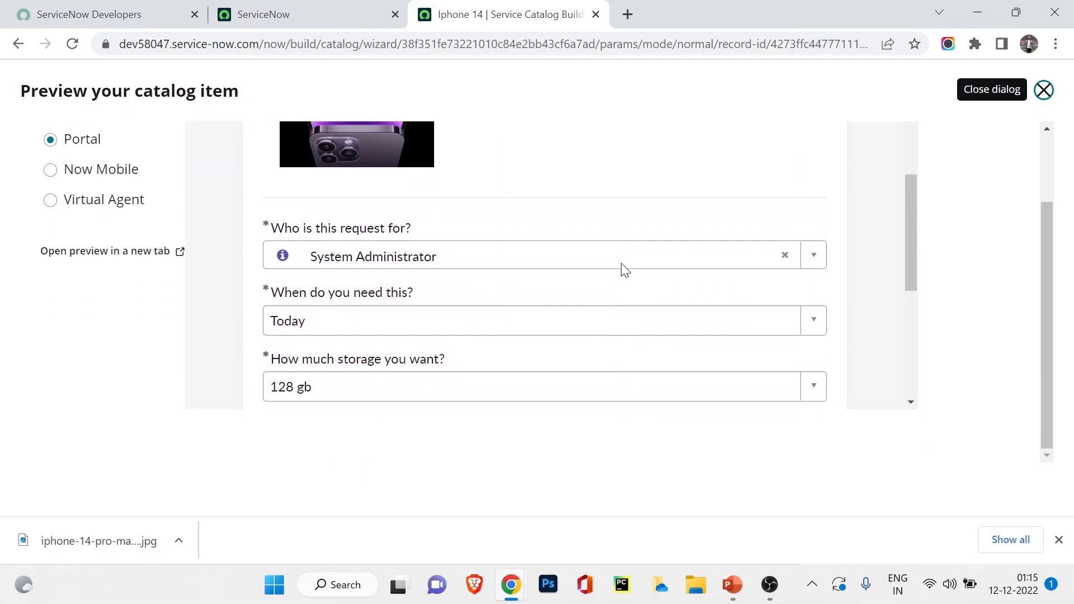
scroll(625, 270, "up", 1)
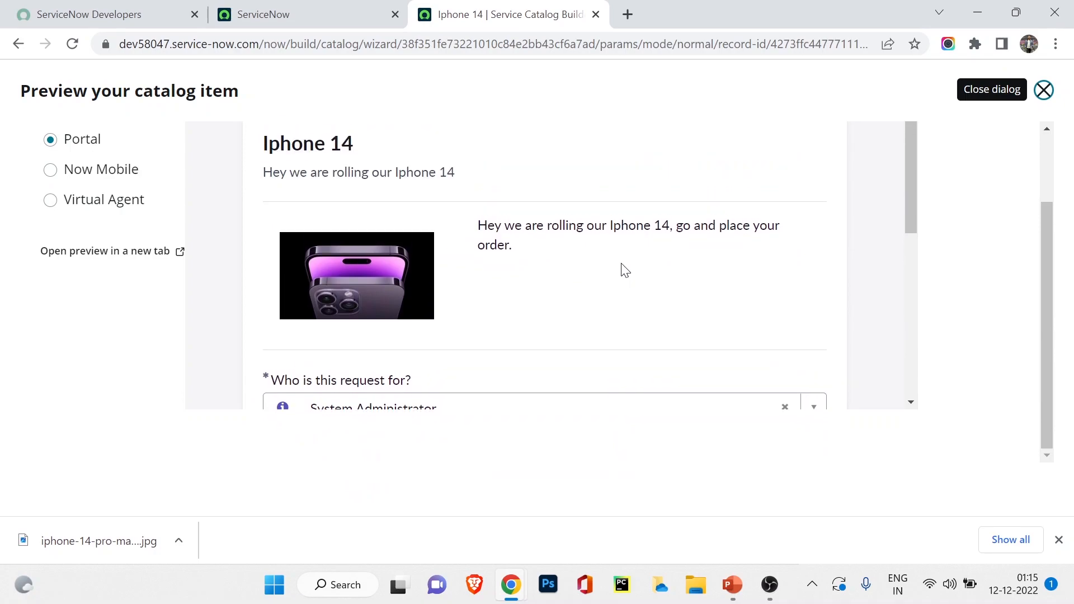
scroll(623, 271, "down", 2)
scroll(622, 272, "up", 2)
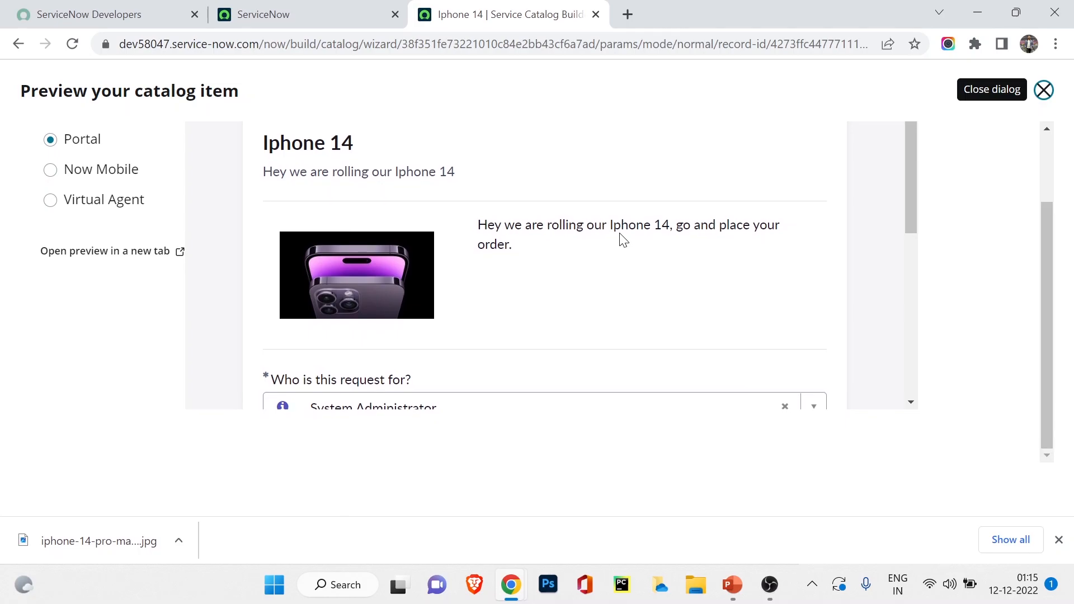
scroll(619, 240, "down", 1)
left_click(1044, 90)
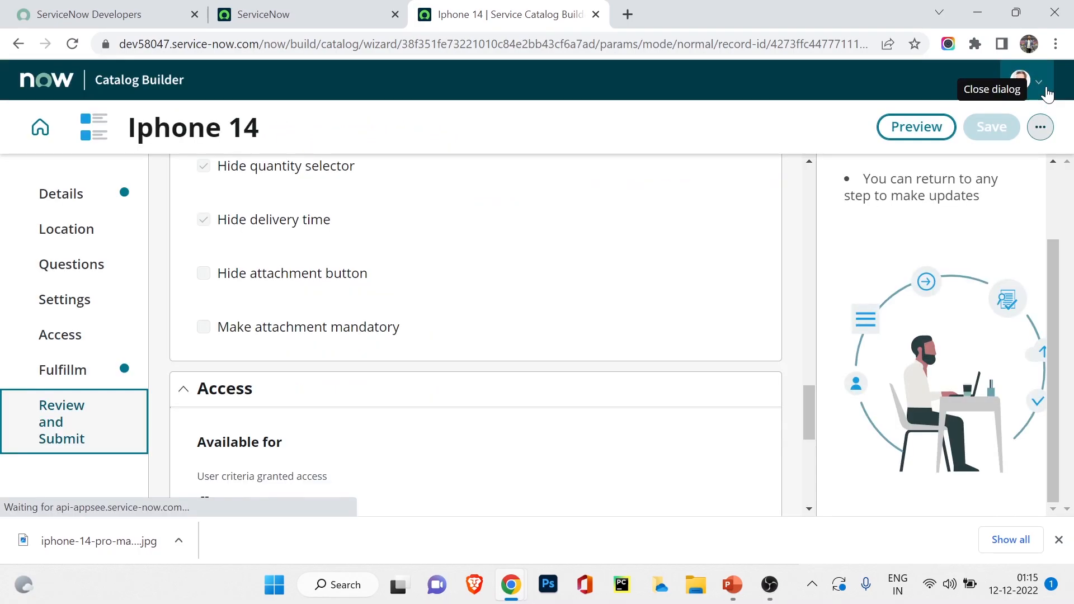
Submit the Iphone 14 catalog item and close the Catalog Builder browser tab.
scroll(402, 313, "down", 1)
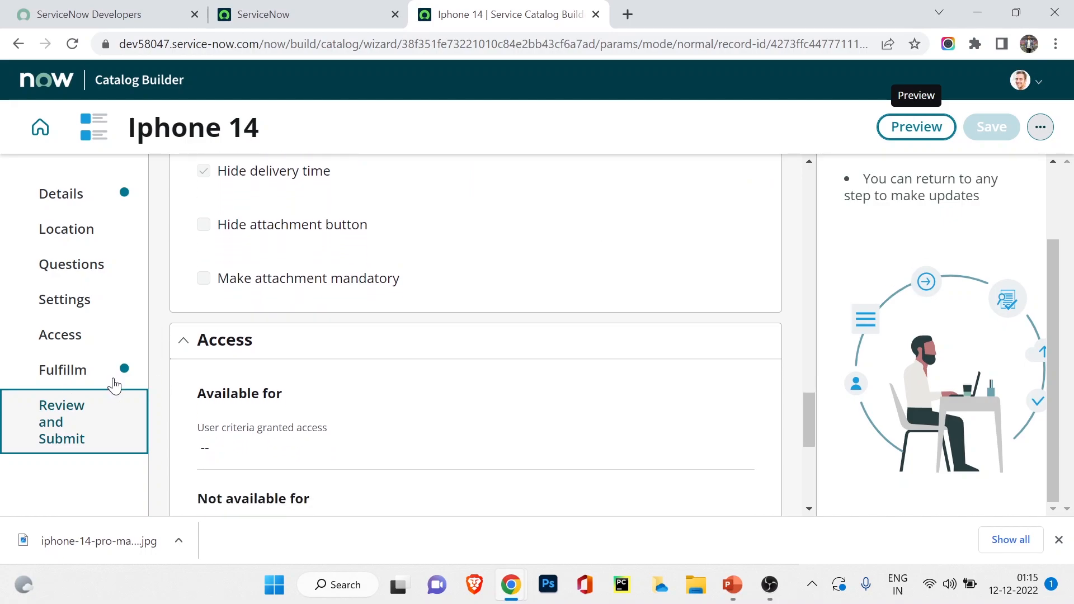
scroll(404, 336, "down", 6)
left_click(747, 469)
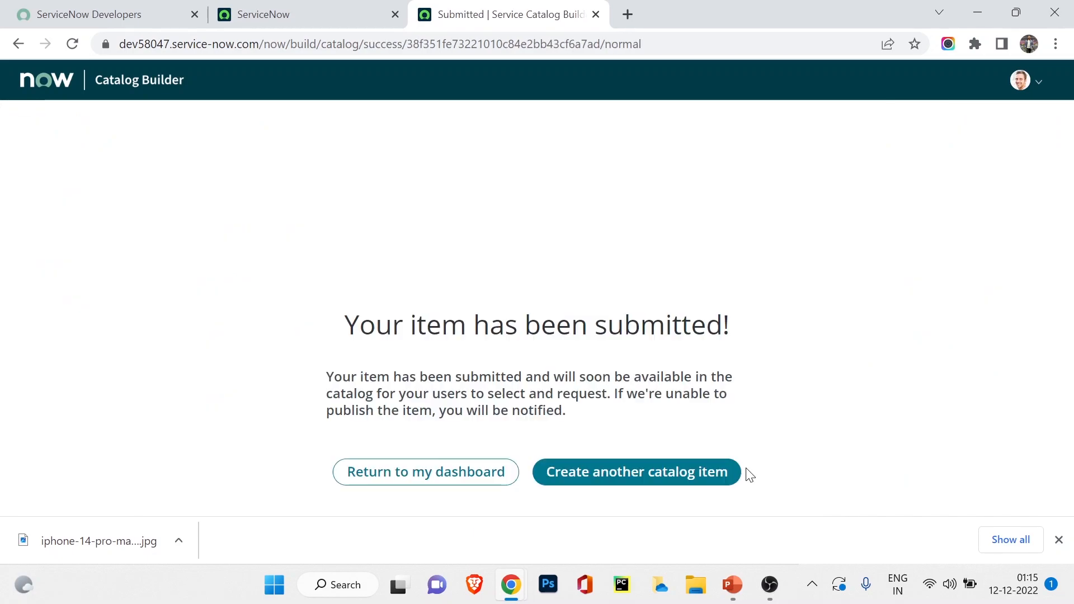
scroll(543, 358, "down", 1)
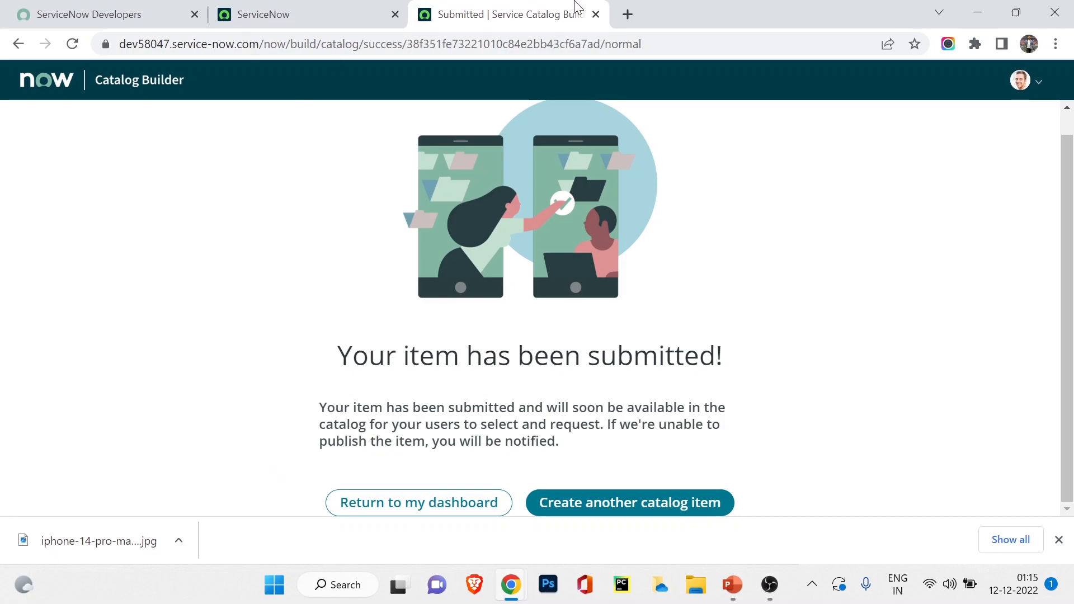
left_click(597, 15)
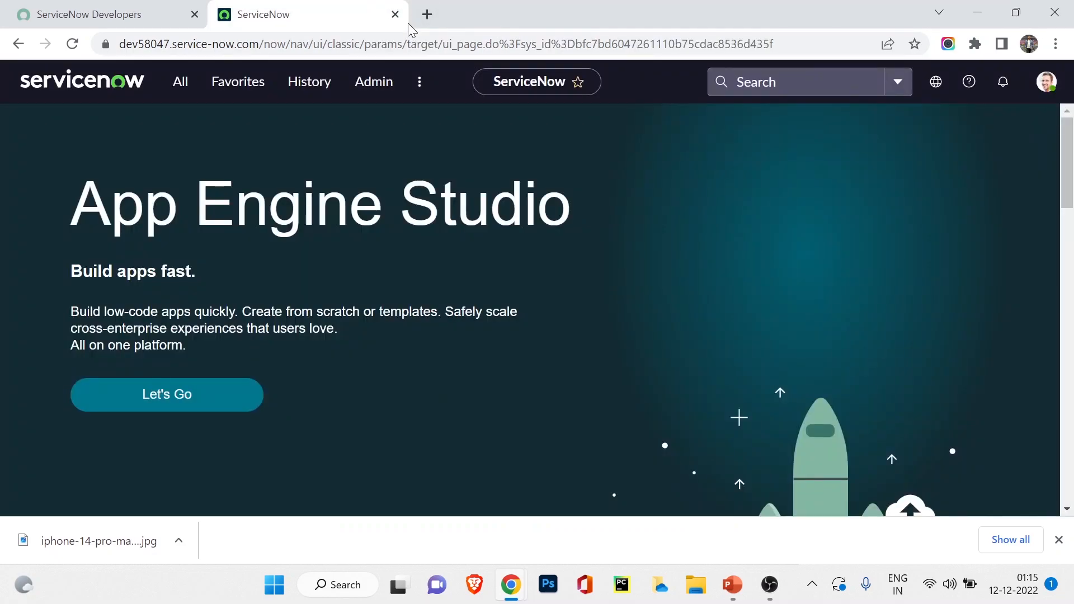
Filter the application navigator for "mainta", go to Maintain Items and open the Iphone 14 catalog item record.
left_click(176, 88)
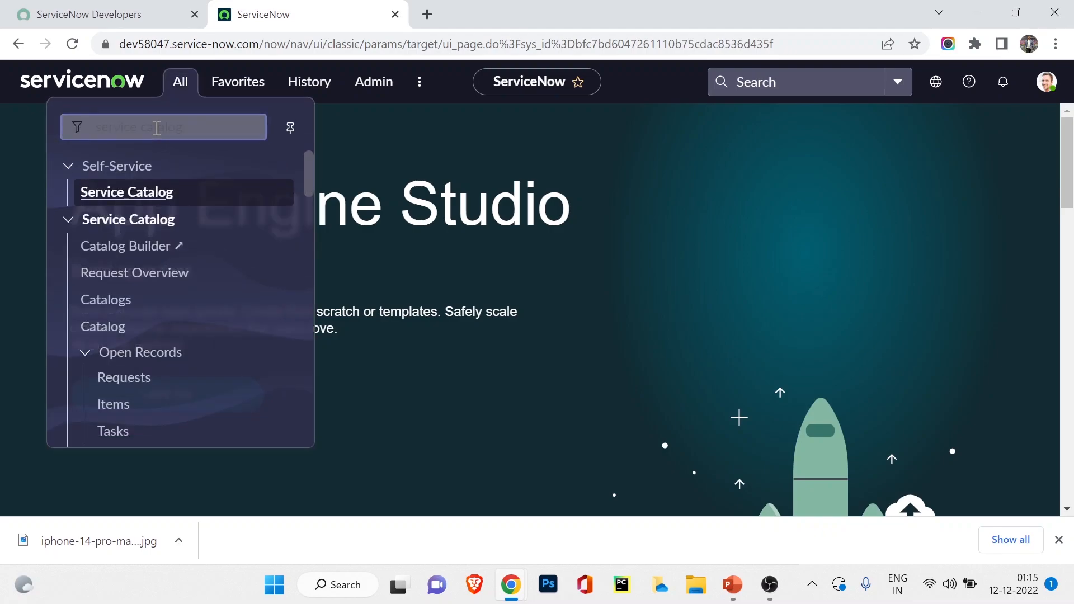
left_click(157, 128)
triple_click(157, 128)
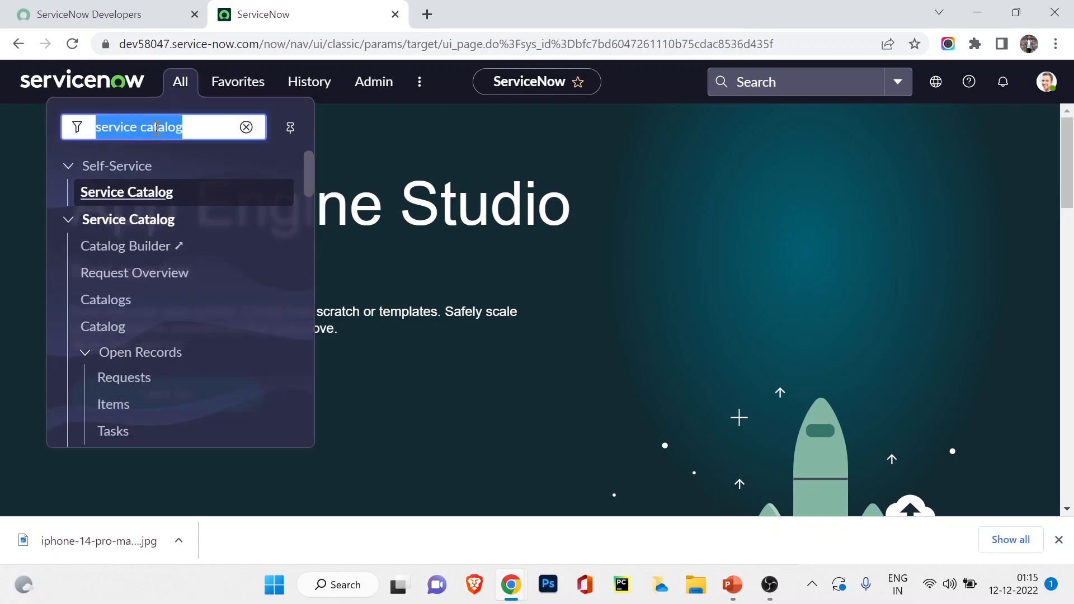
type("main")
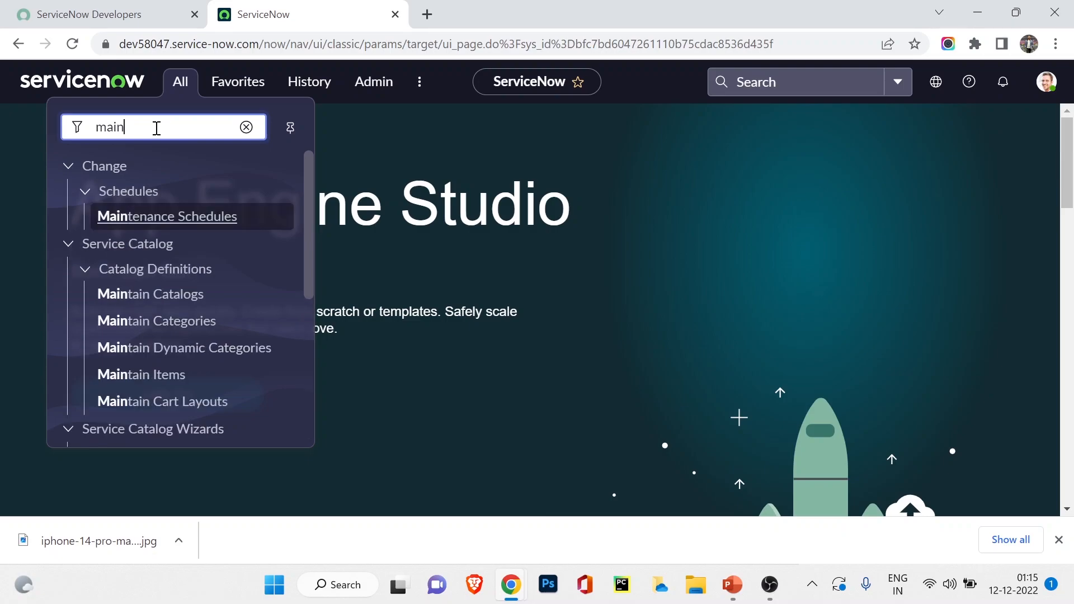
type(" item")
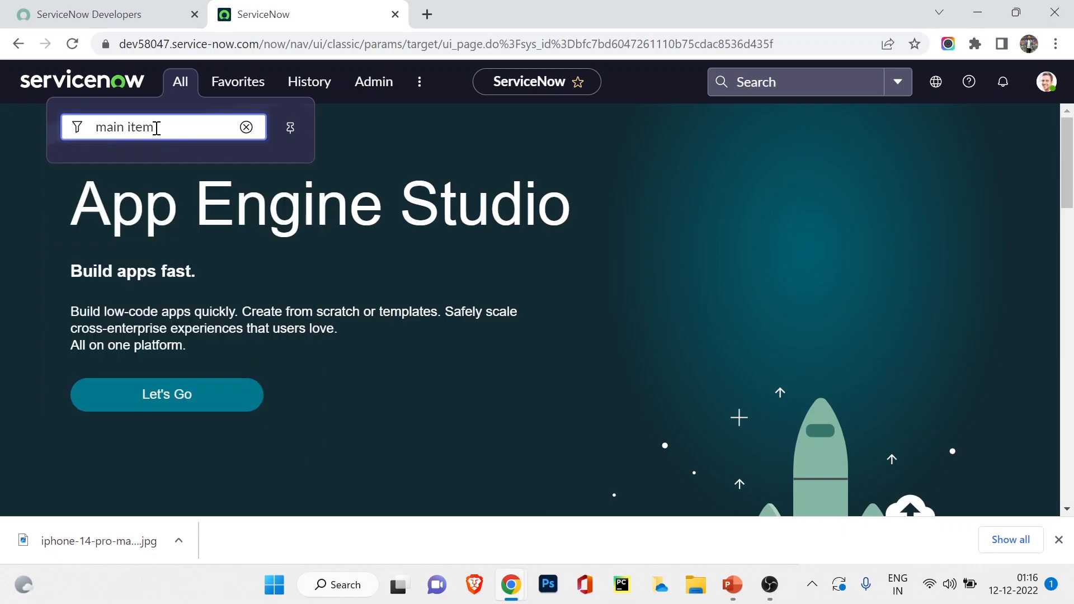
key("BackSpace")
key("BackSpace")
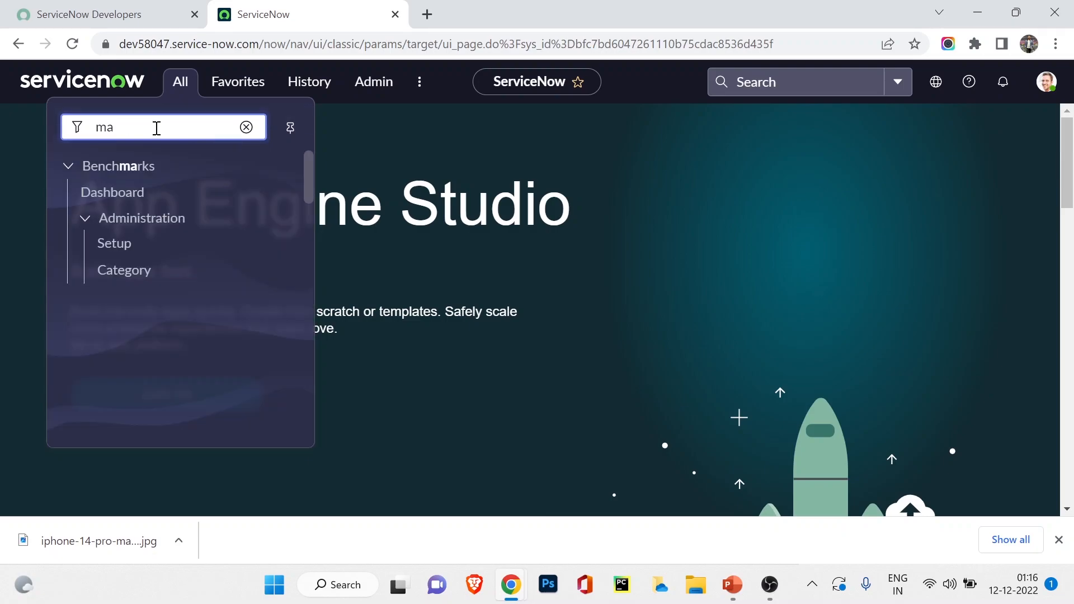
type("inta")
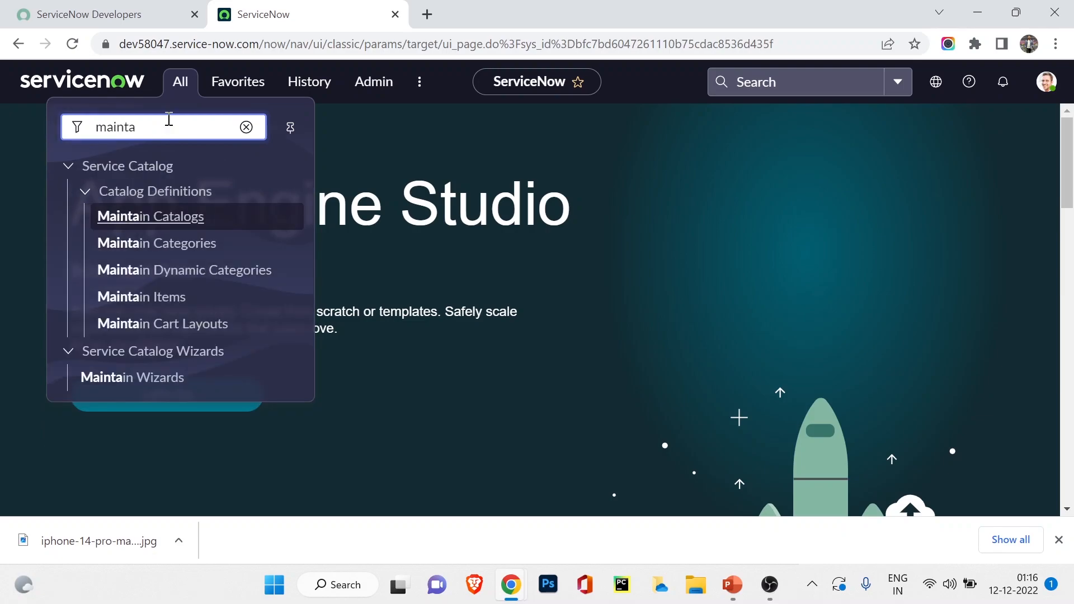
left_click(145, 299)
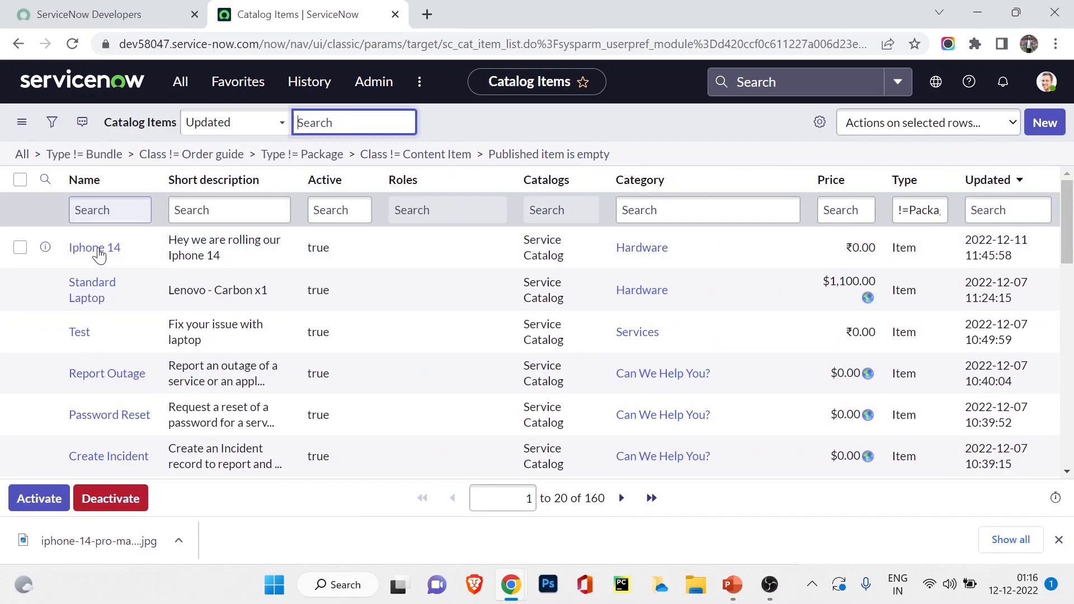
left_click(99, 257)
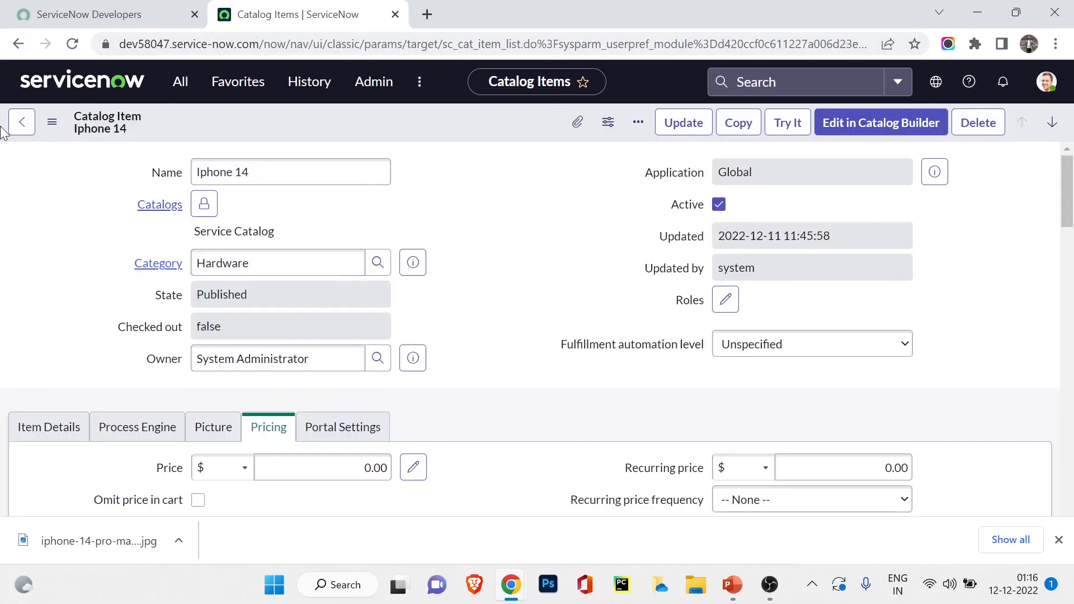
Examine the Iphone 14 record's fields and pricing, and its related variables, variable sets, categories and catalogs.
scroll(64, 234, "down", 3)
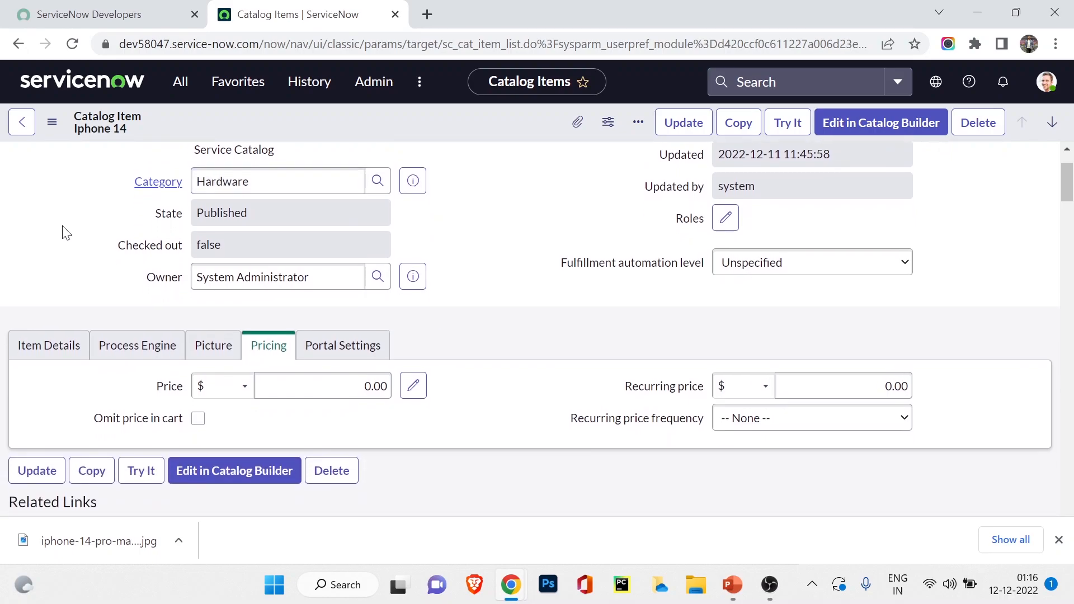
scroll(65, 234, "up", 3)
scroll(62, 227, "down", 3)
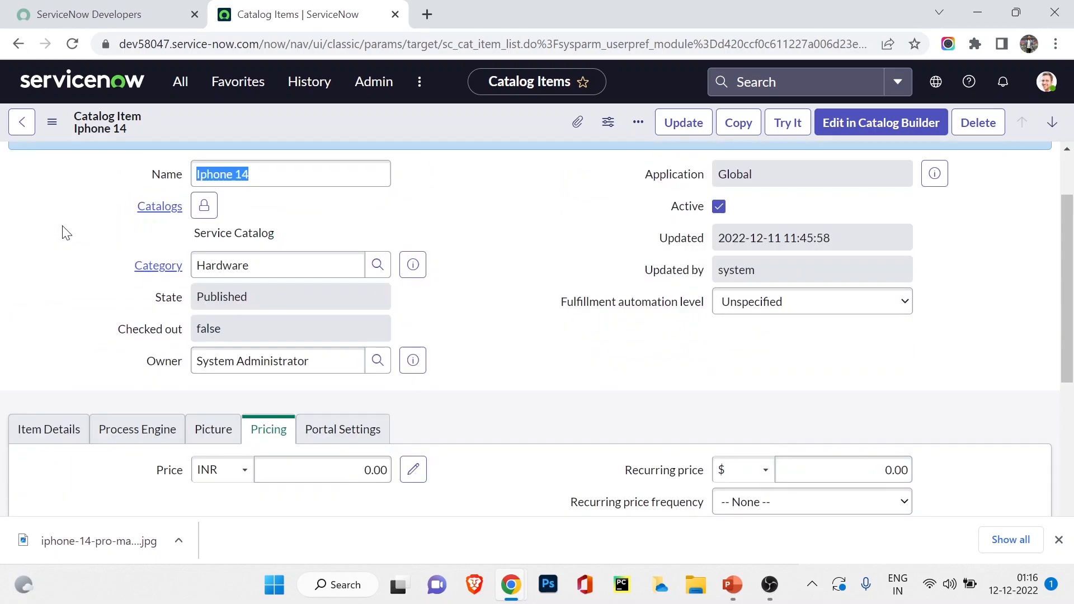
scroll(82, 213, "down", 4)
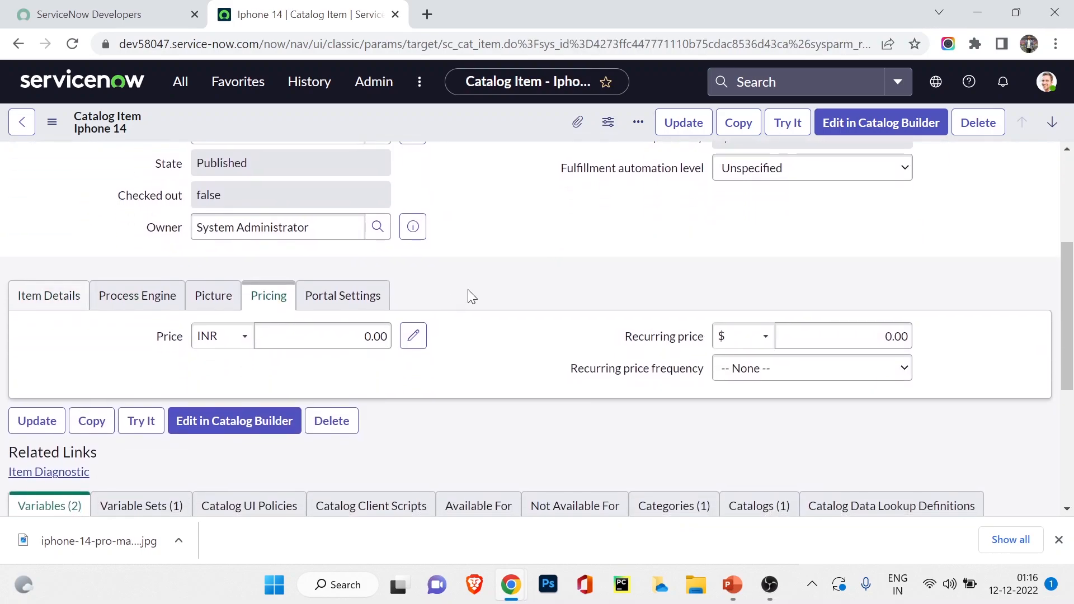
scroll(98, 334, "down", 2)
scroll(100, 337, "down", 2)
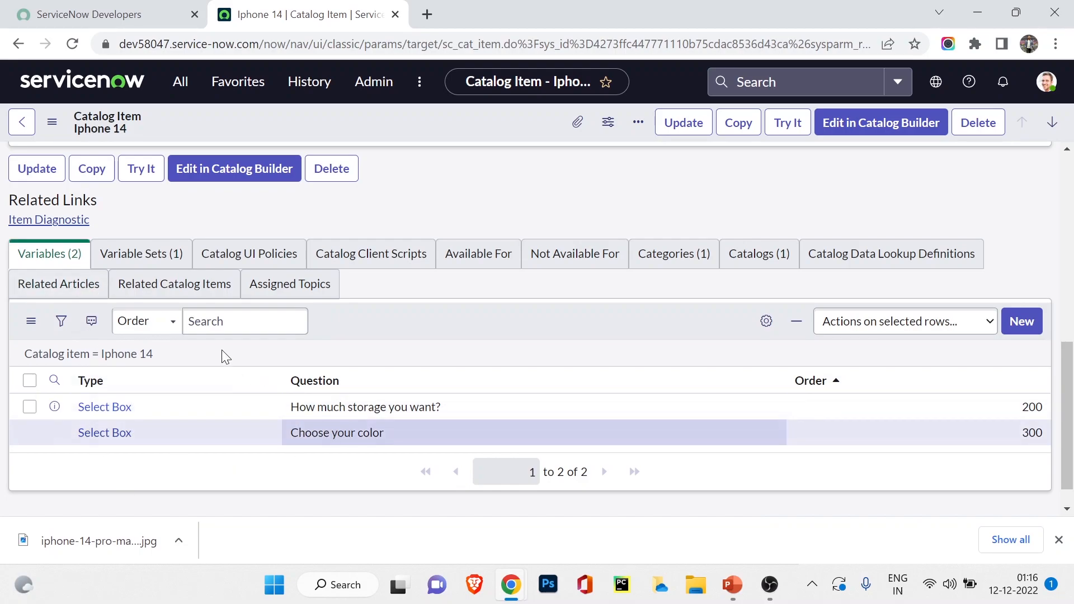
left_click(171, 254)
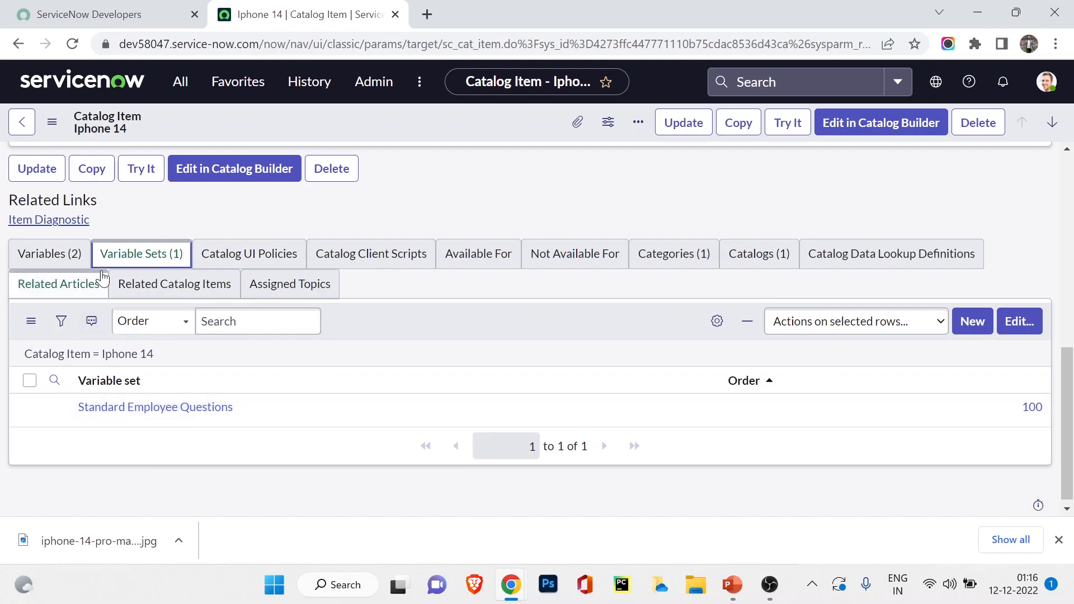
left_click(692, 255)
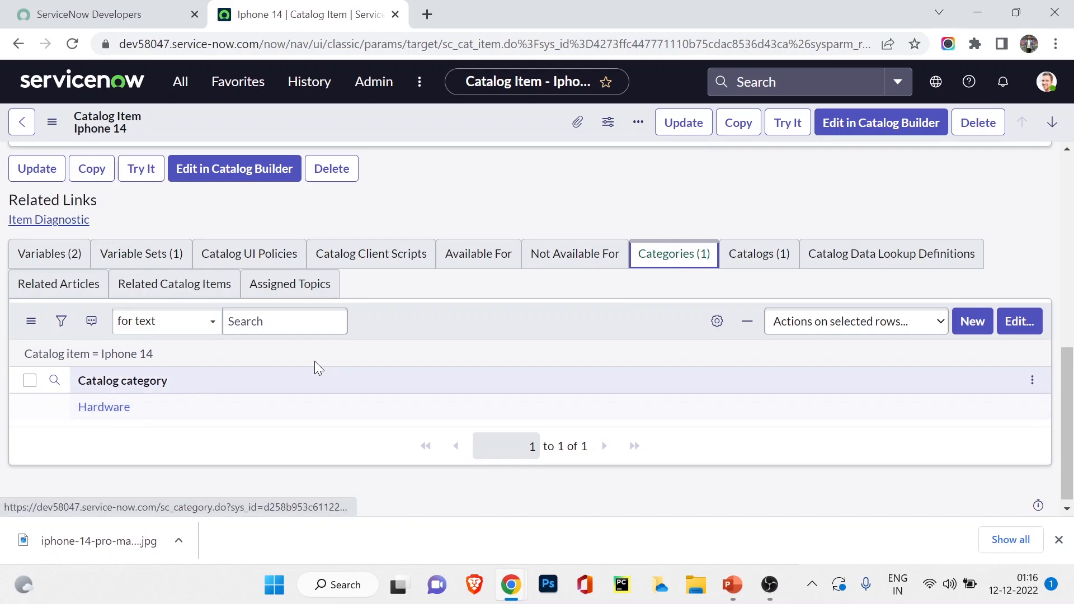
left_click(756, 256)
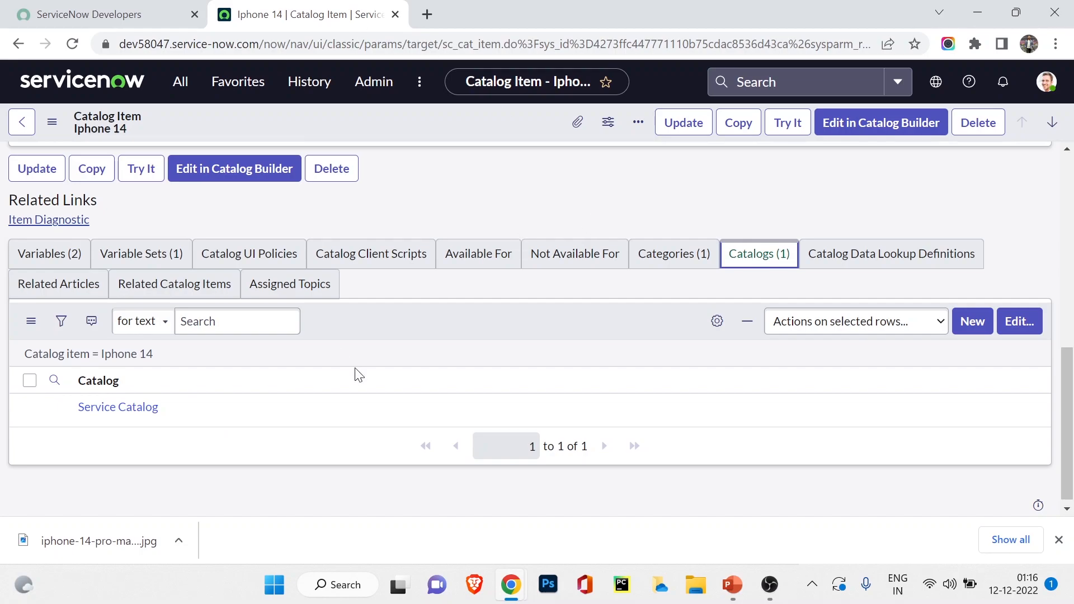
Set the price of the storage variable's 256 gb choice to $100, and save both the choice and the variable.
left_click(48, 253)
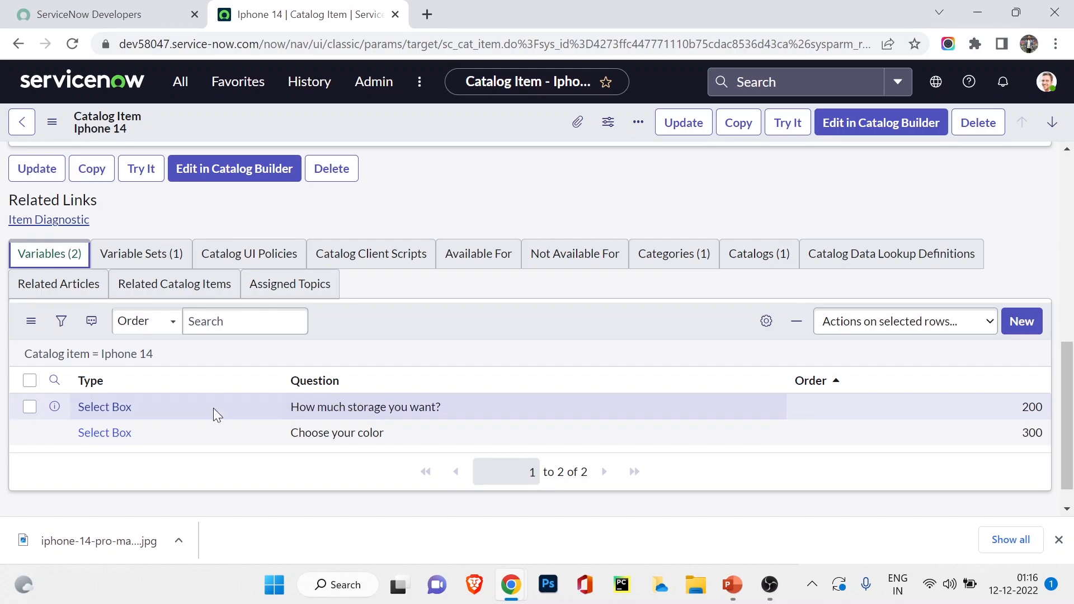
left_click(113, 407)
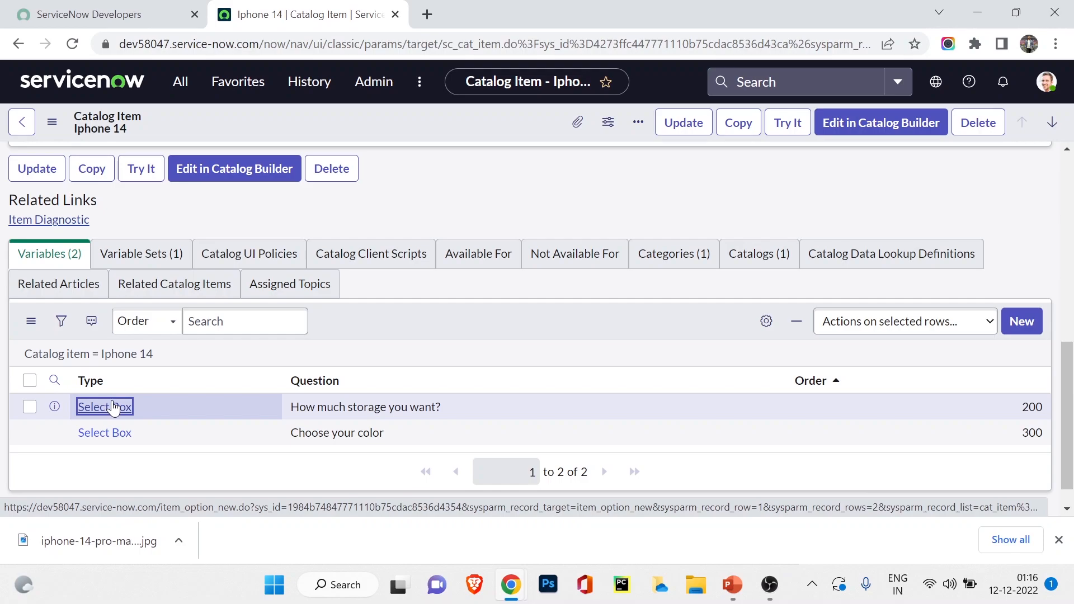
scroll(93, 240, "down", 3)
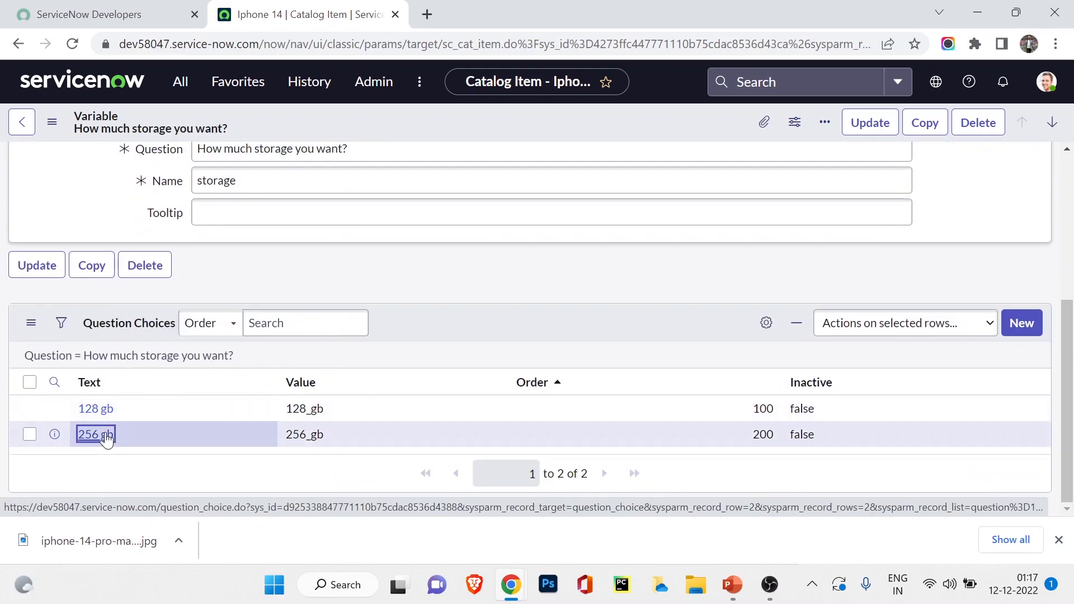
left_click(106, 437)
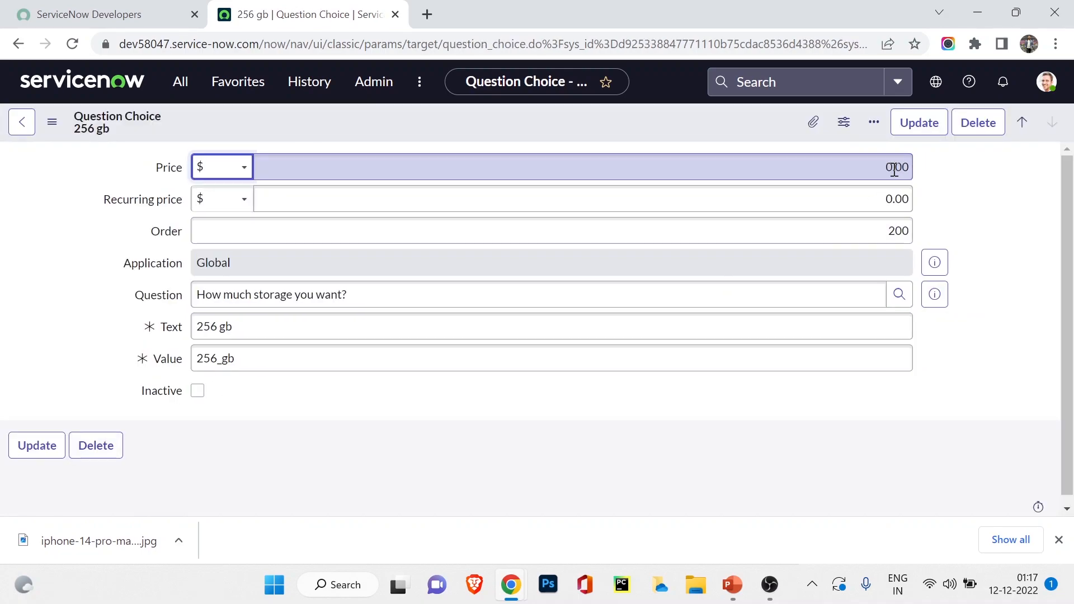
double_click(894, 170)
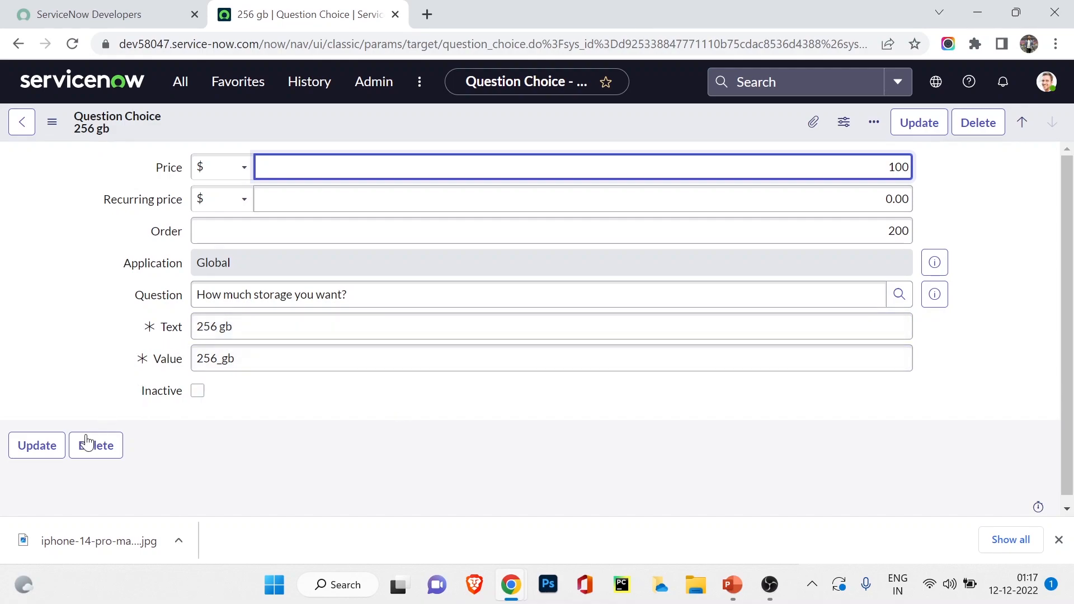
left_click(48, 446)
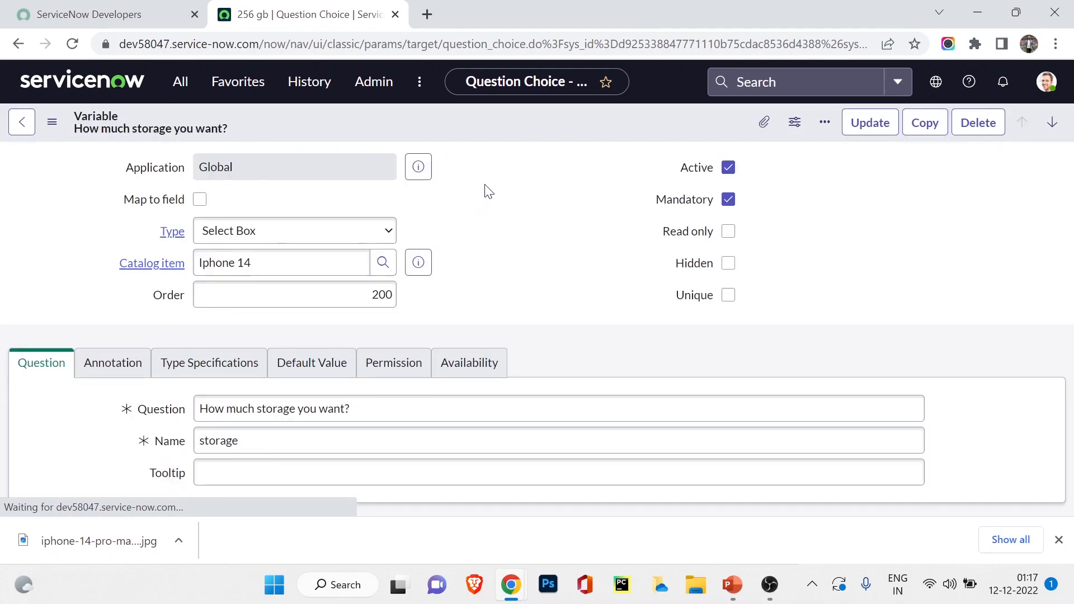
left_click(882, 123)
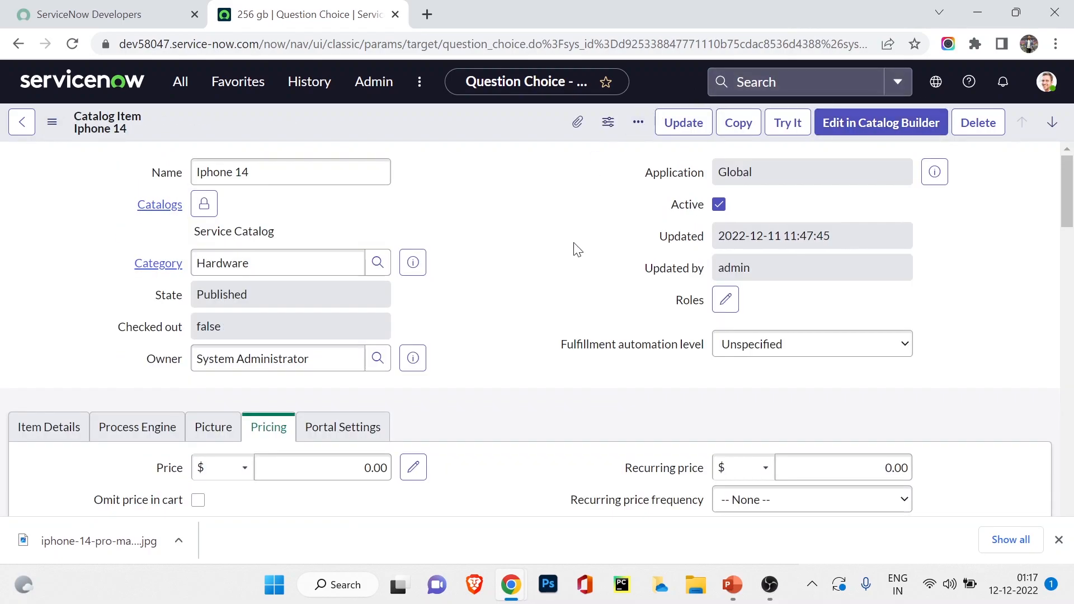
Set the Iphone 14 catalog item's price to INR 600 and save the record.
scroll(577, 246, "down", 2)
scroll(574, 249, "down", 2)
scroll(491, 307, "up", 4)
scroll(481, 305, "down", 3)
scroll(476, 305, "down", 3)
double_click(377, 315)
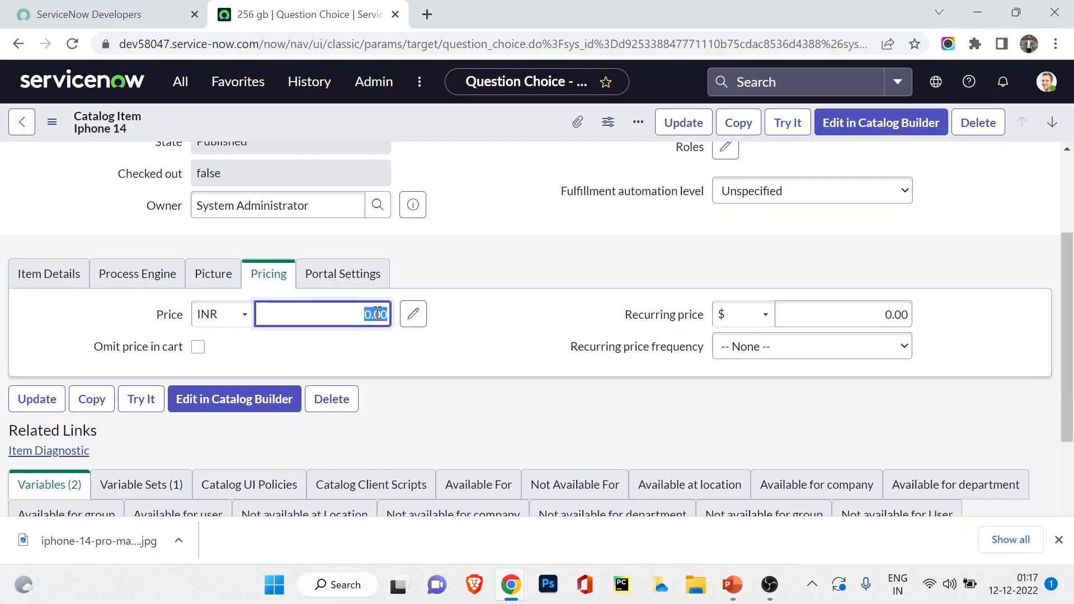
type("999")
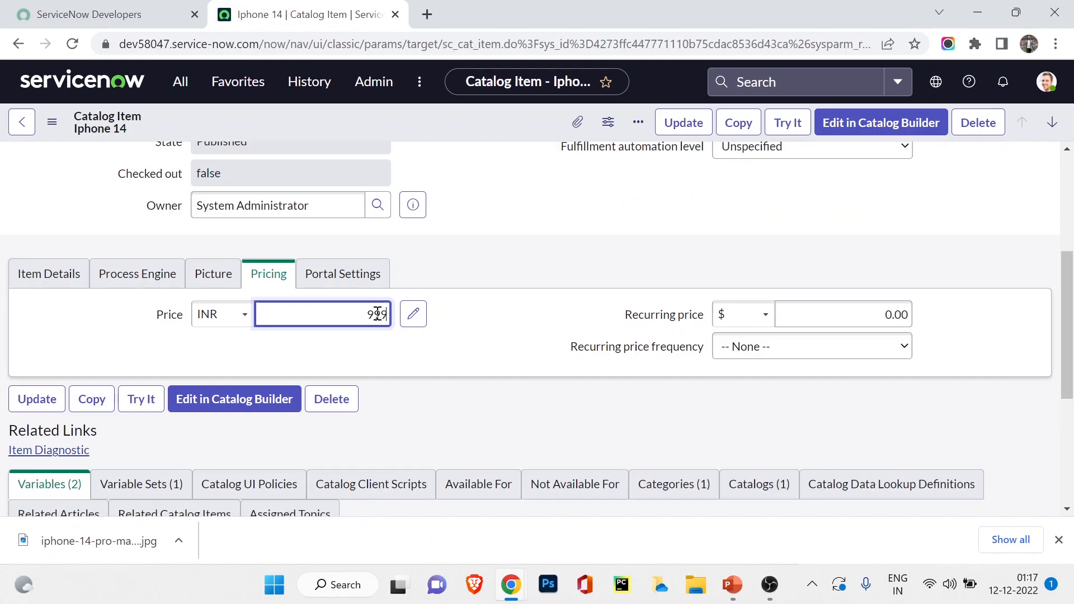
double_click(378, 314)
type("600")
scroll(378, 314, "down", 3)
scroll(378, 314, "up", 8)
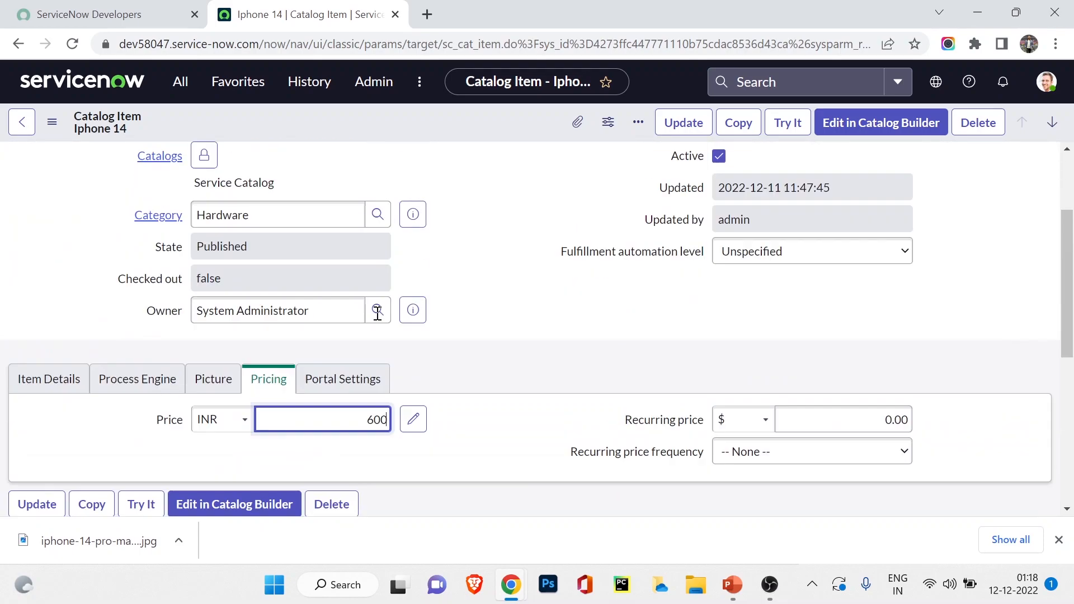
right_click(502, 127)
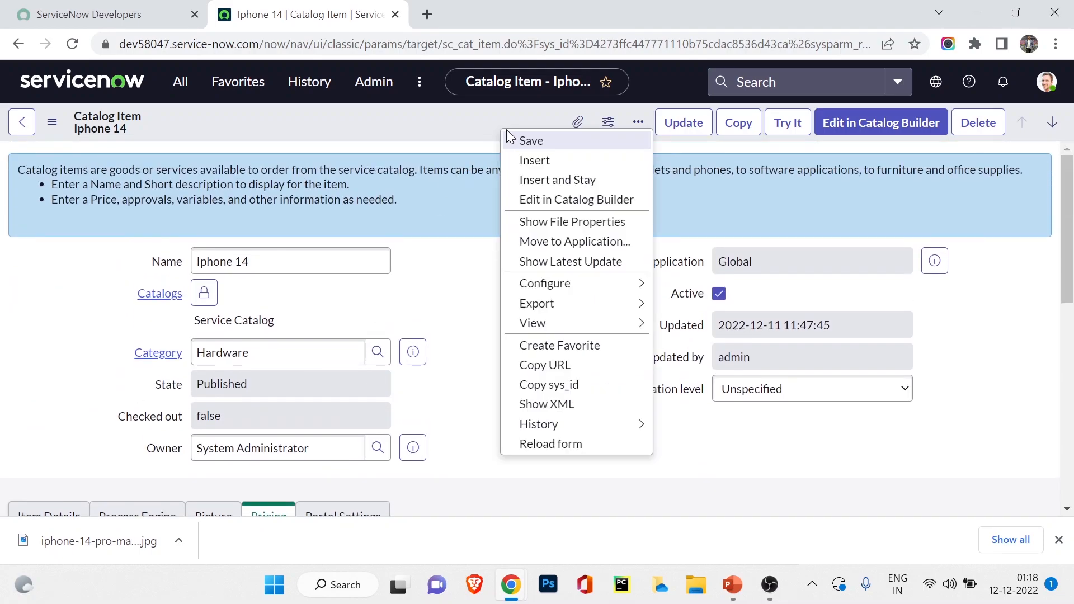
left_click(521, 143)
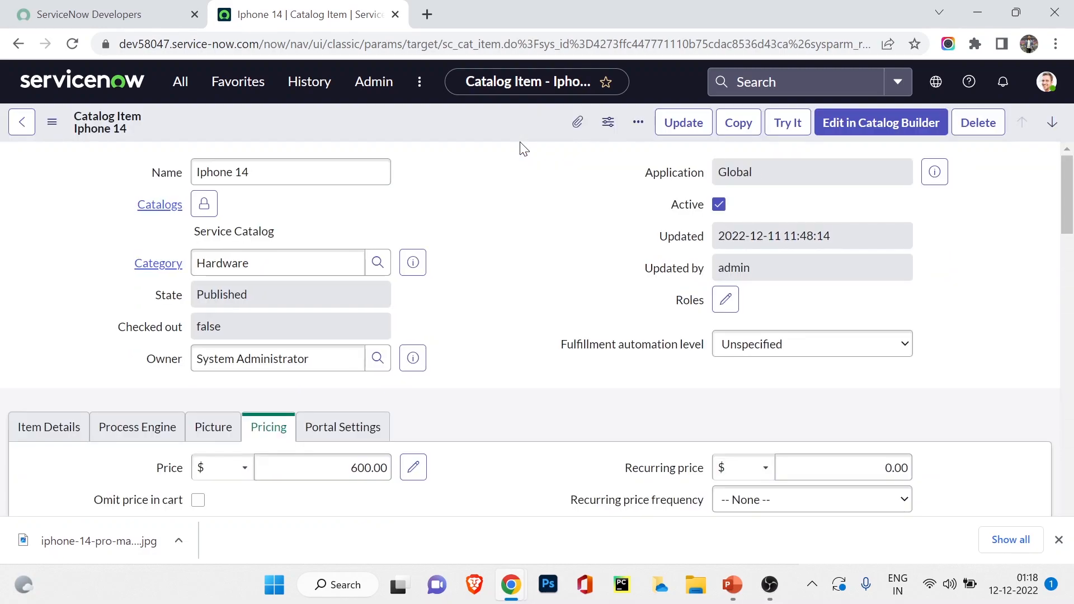
scroll(523, 258, "down", 2)
scroll(525, 263, "up", 2)
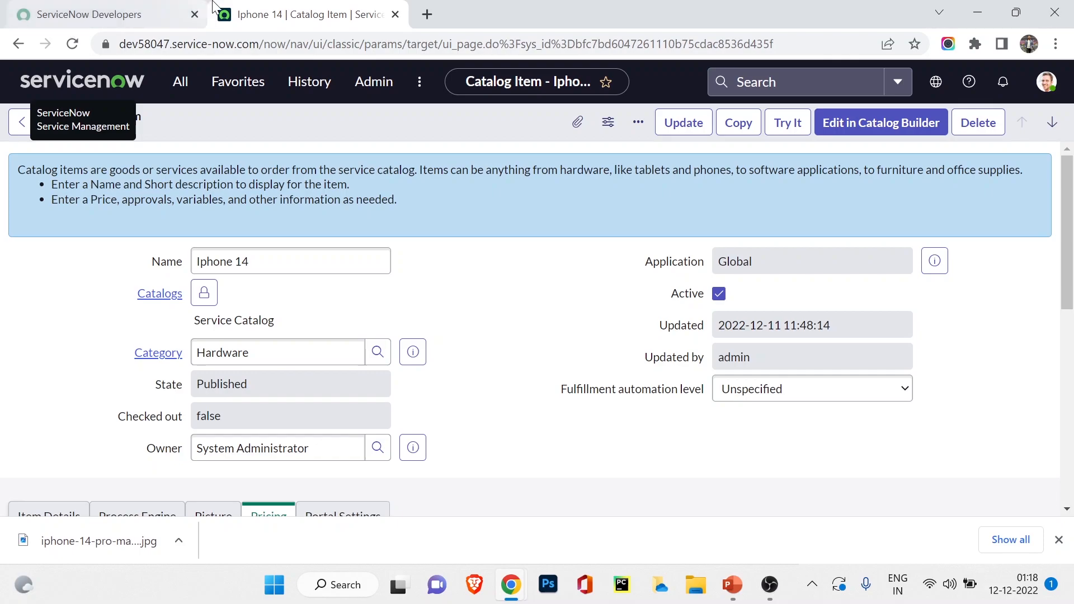
Return to the ServiceNow home page and impersonate the first user listed under recent impersonations.
left_click(82, 80)
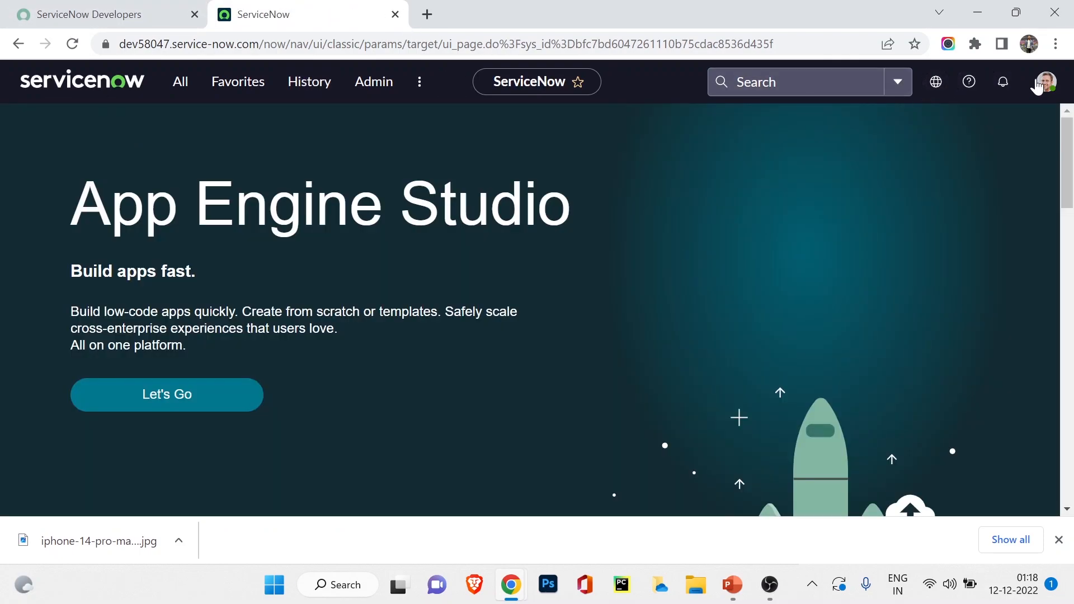
left_click(1041, 86)
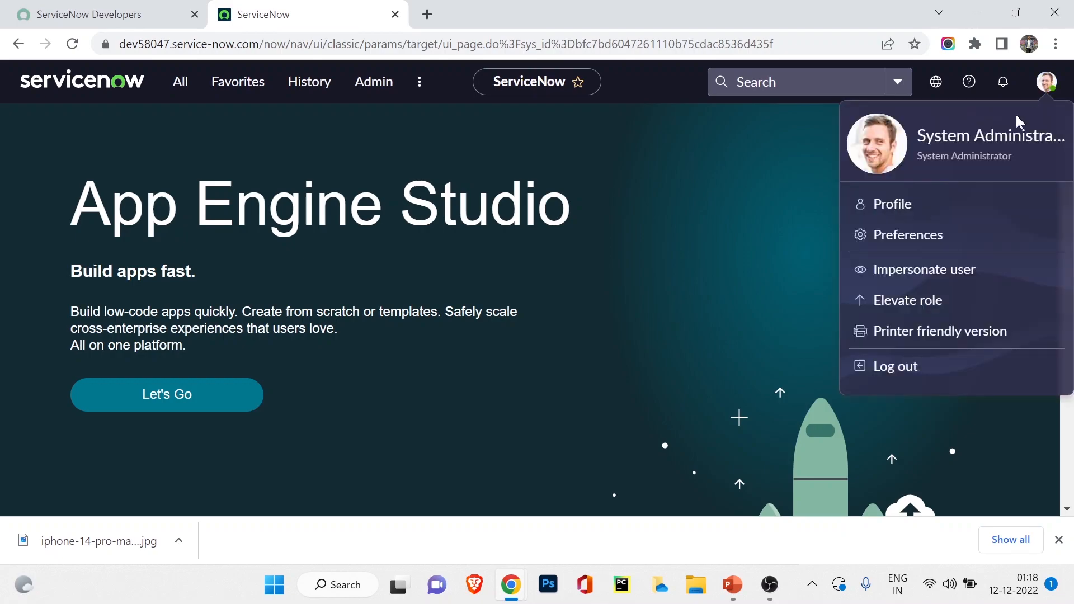
left_click(905, 271)
scroll(421, 269, "down", 1)
scroll(421, 280, "up", 1)
left_click(409, 290)
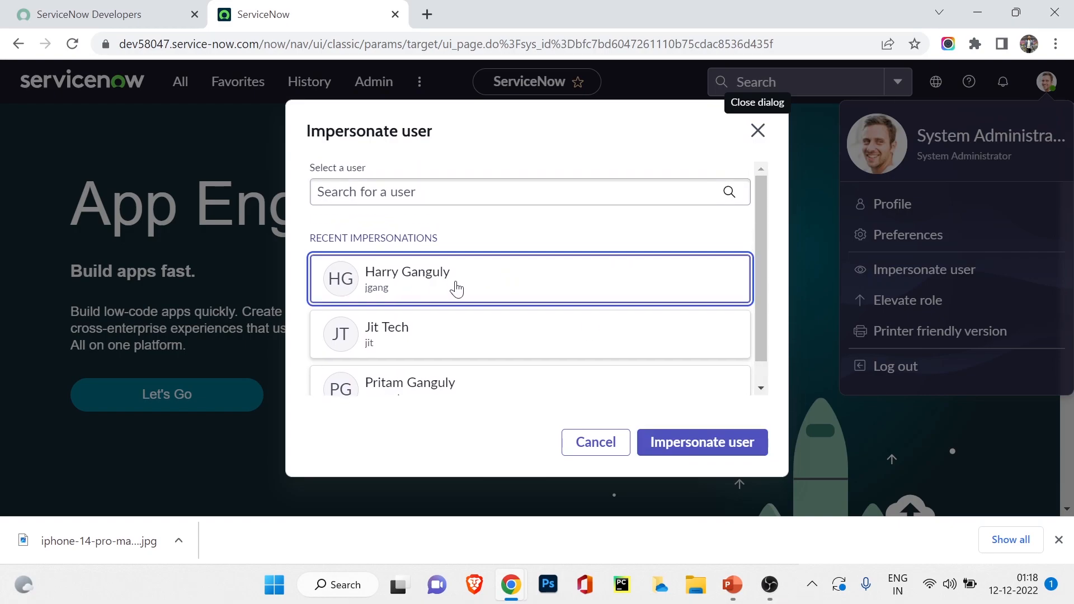
left_click(696, 446)
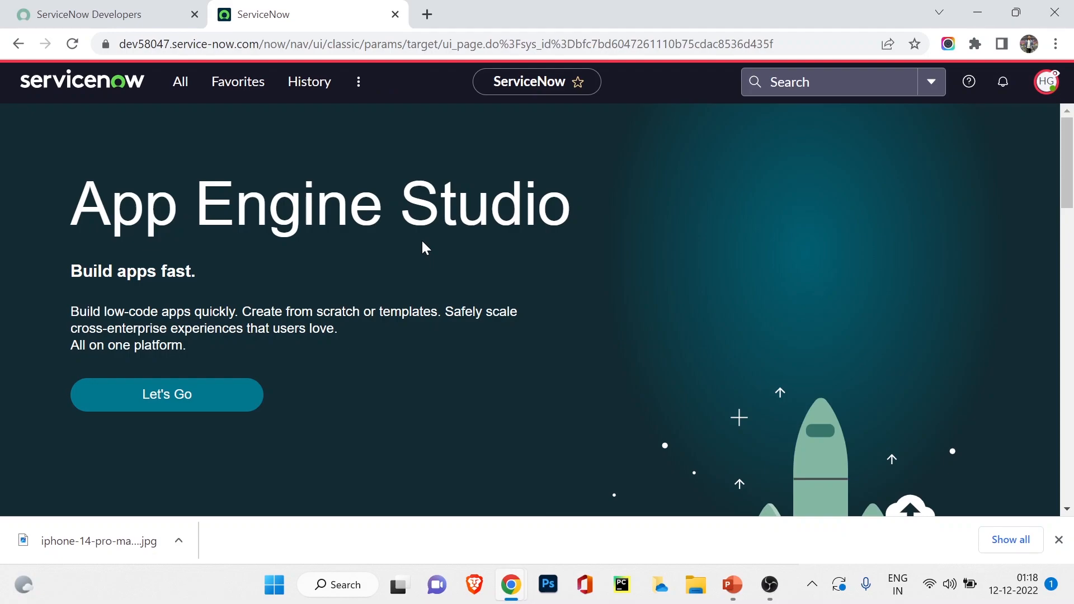
Go to the Self-Service Service Catalog and open the Iphone 14 item in the Hardware category.
left_click(181, 84)
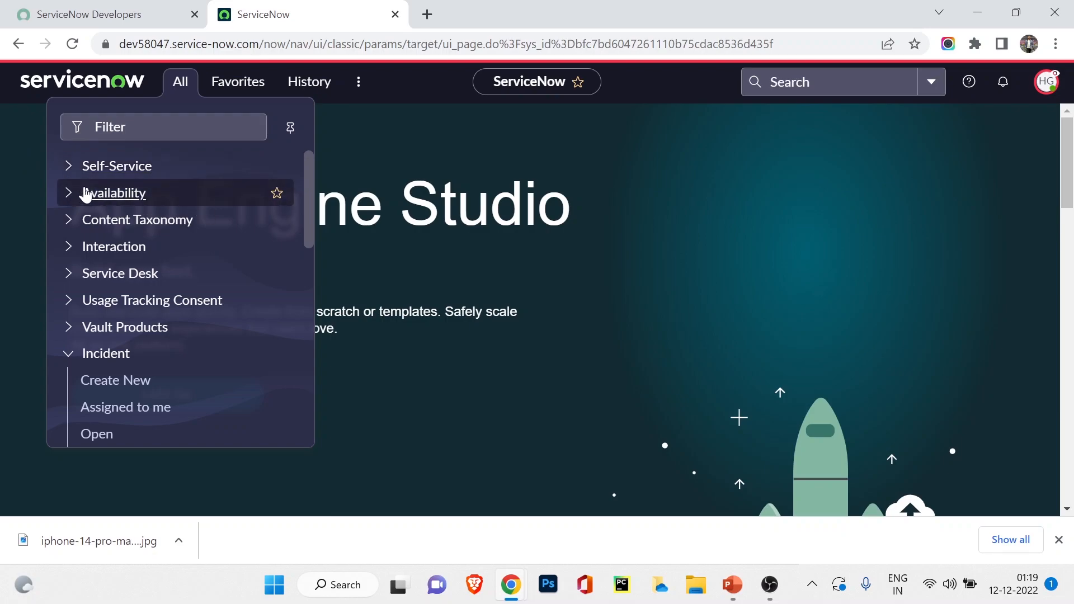
left_click(68, 171)
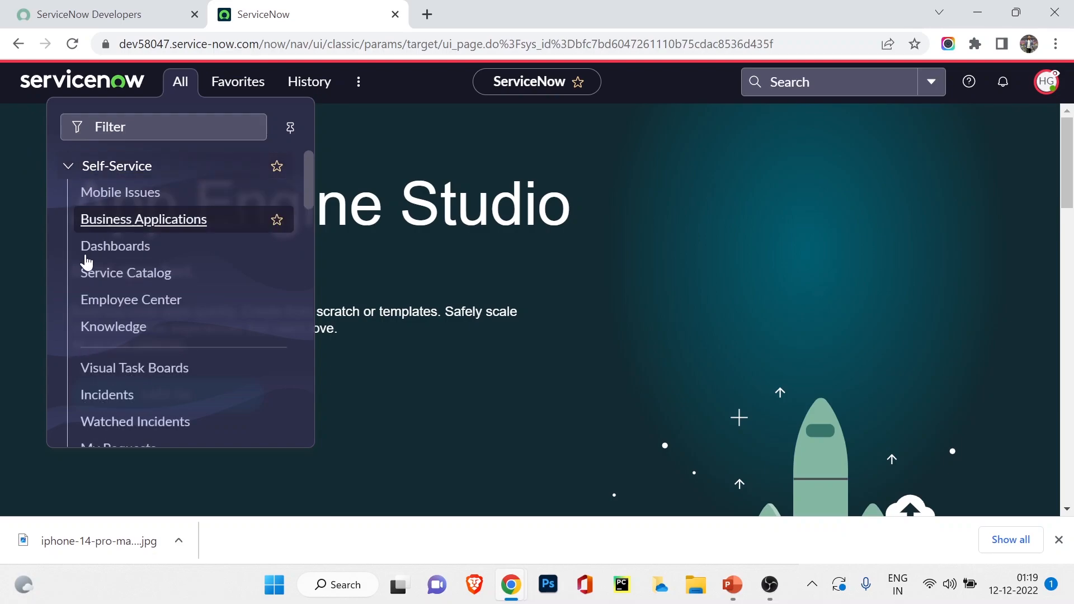
left_click(110, 277)
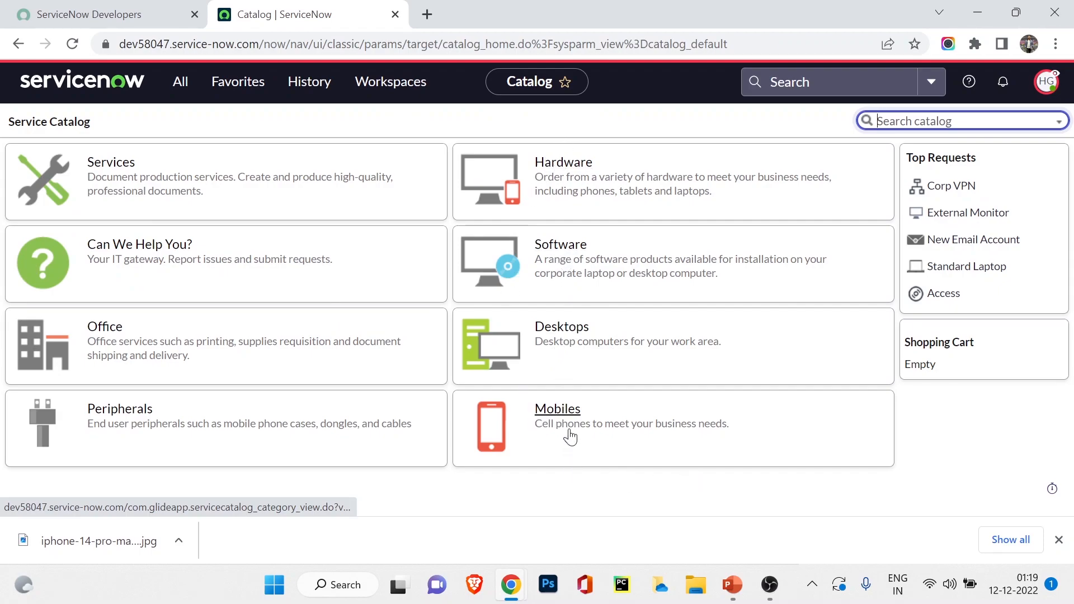
left_click(554, 172)
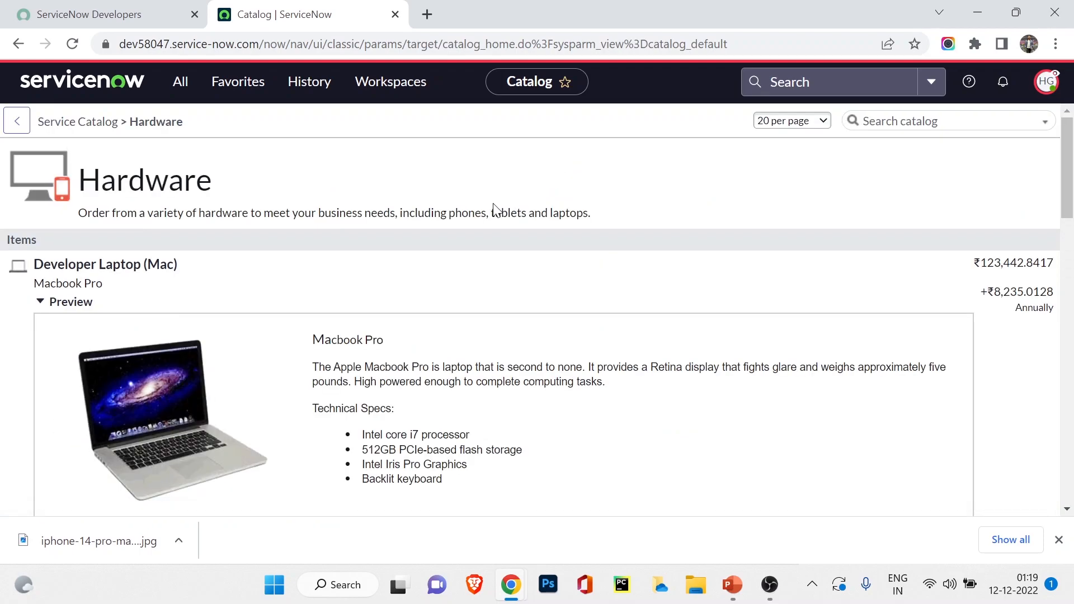
scroll(331, 300, "down", 5)
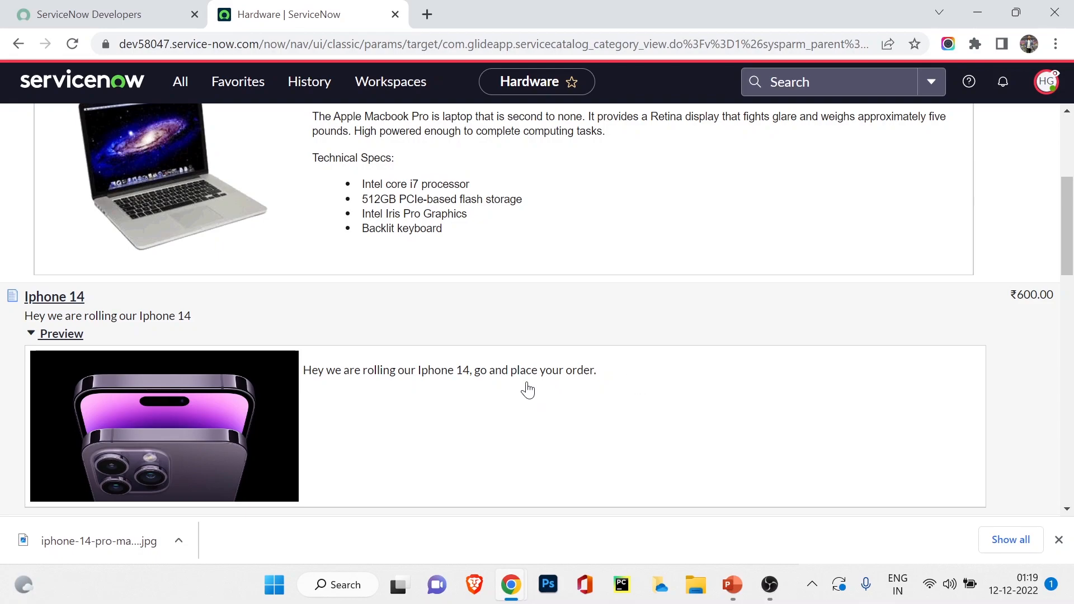
left_click(55, 298)
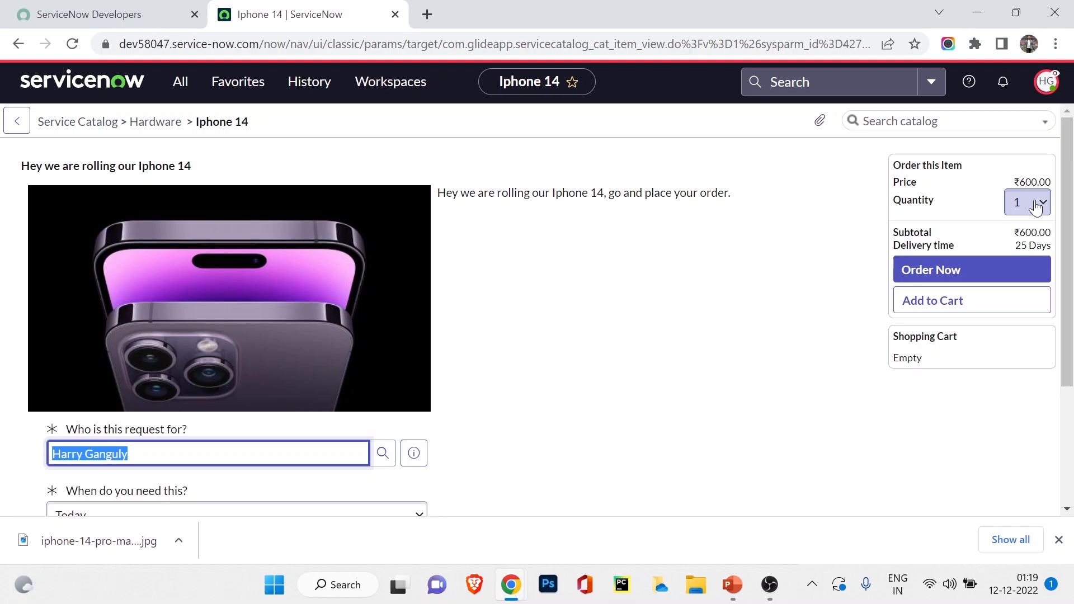
Dismiss the browser's download bar and set when the item is needed to Tomorrow.
left_click_drag(1026, 182, 1069, 189)
left_click(954, 196)
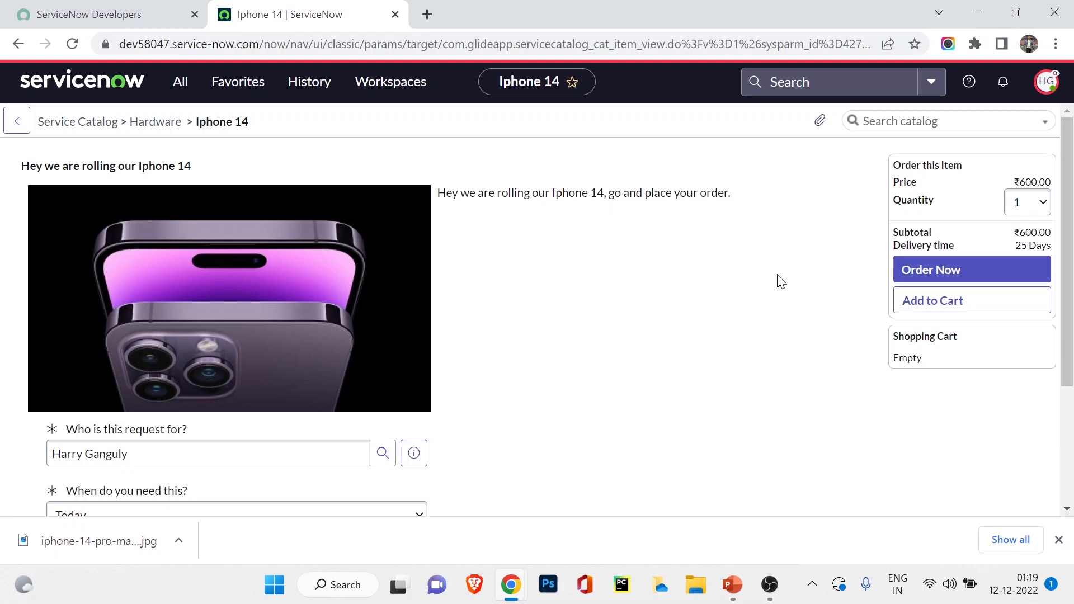
left_click(1059, 540)
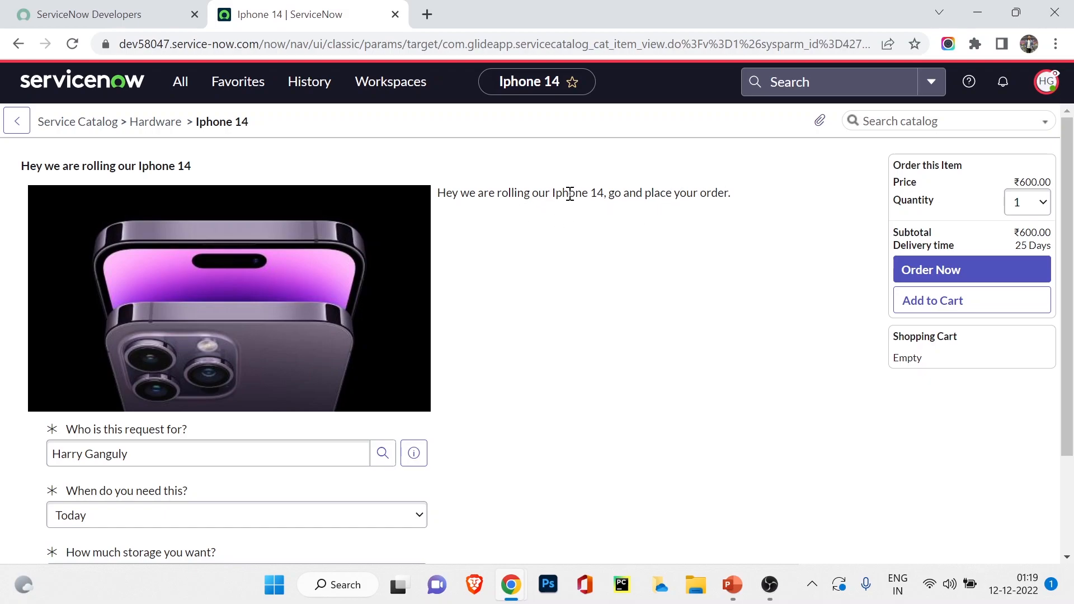
scroll(464, 300, "down", 2)
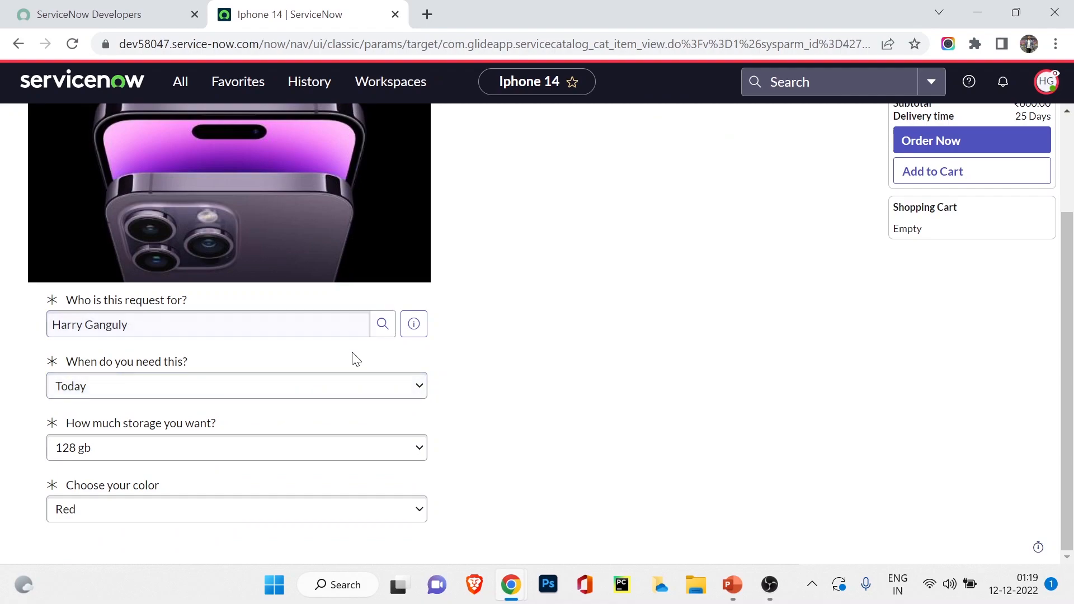
left_click(359, 385)
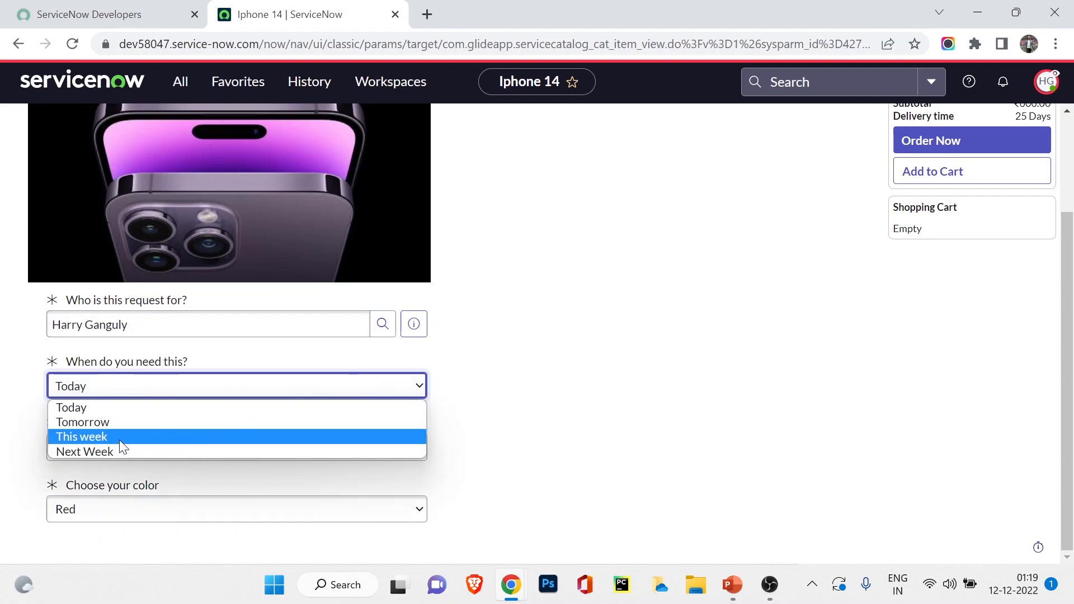
left_click(129, 426)
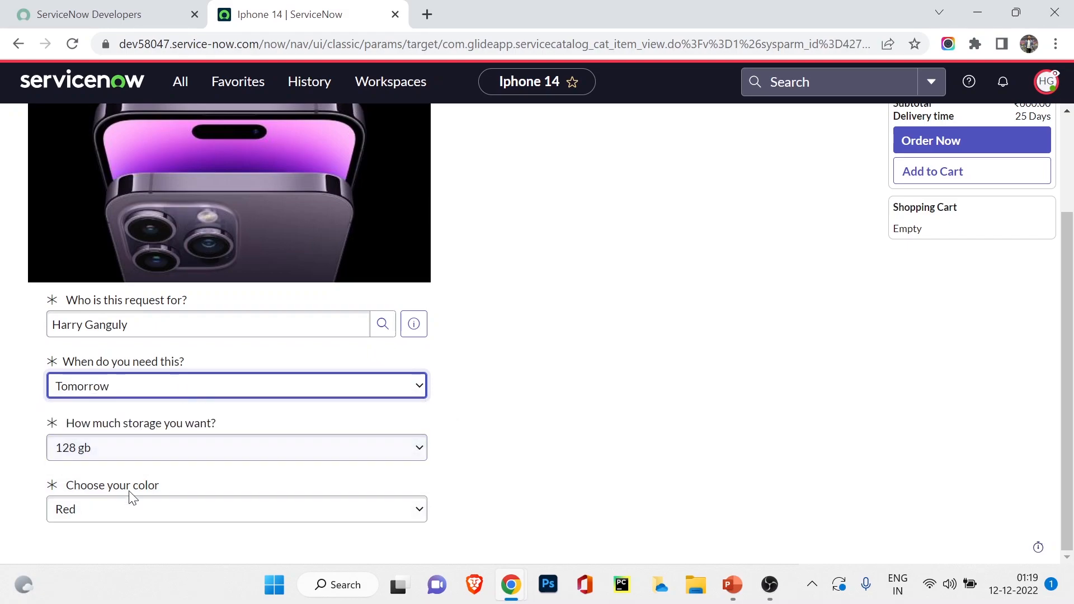
Switch the storage choice between 128 gb and 256 gb to compare how the order price responds.
left_click(230, 446)
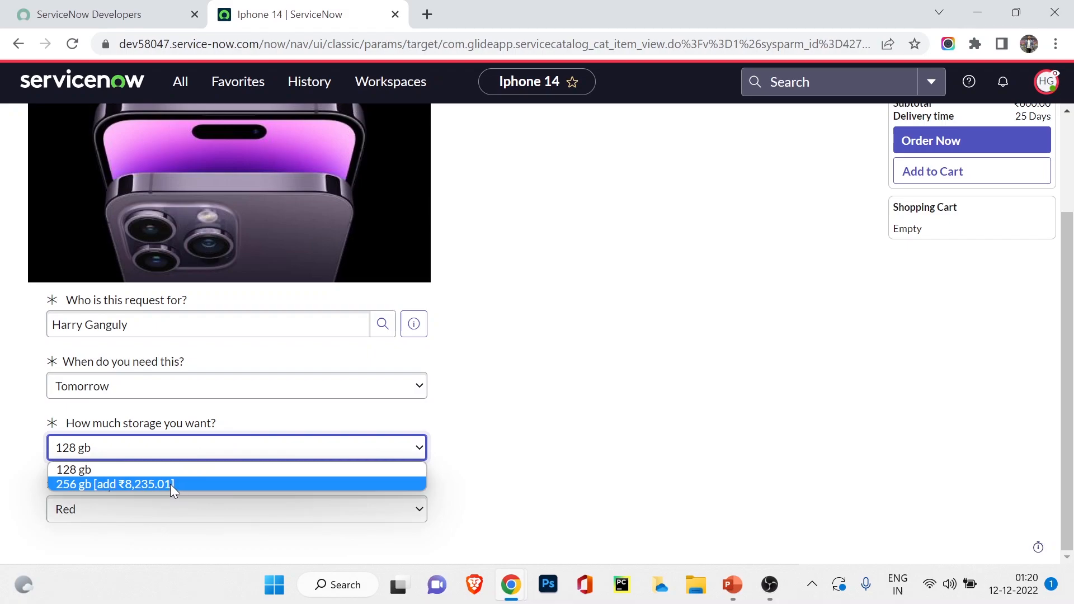
left_click(540, 386)
scroll(542, 386, "up", 3)
scroll(541, 386, "down", 2)
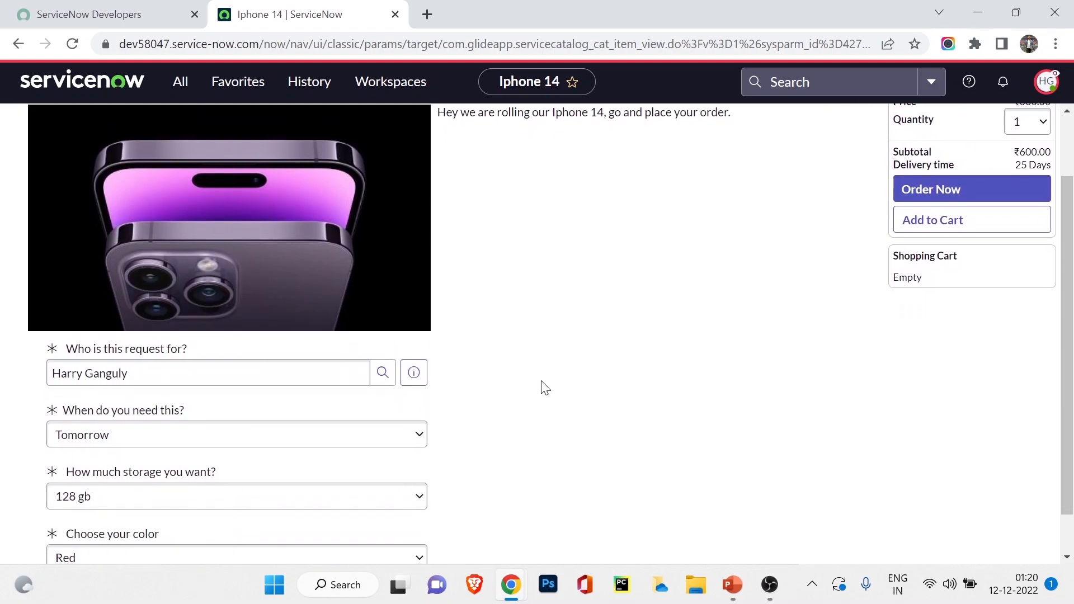
left_click(297, 500)
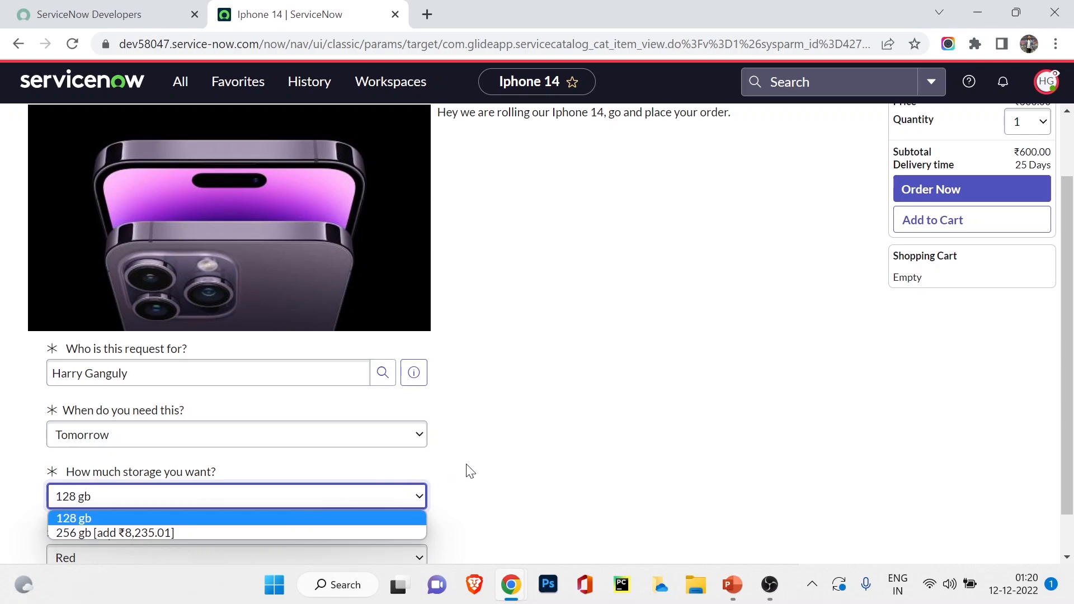
scroll(783, 343, "up", 2)
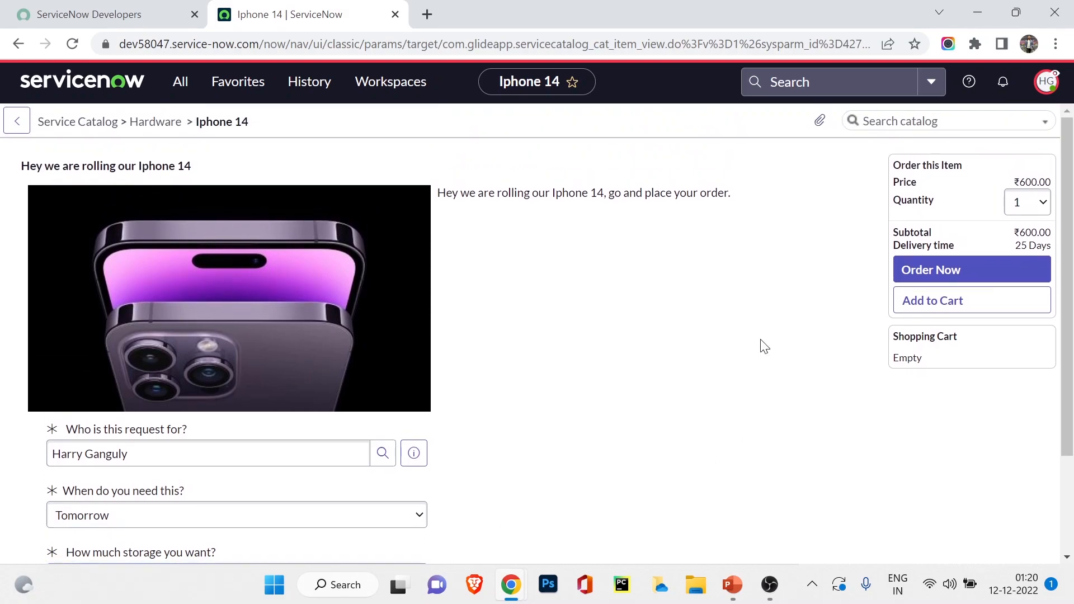
scroll(556, 378, "down", 3)
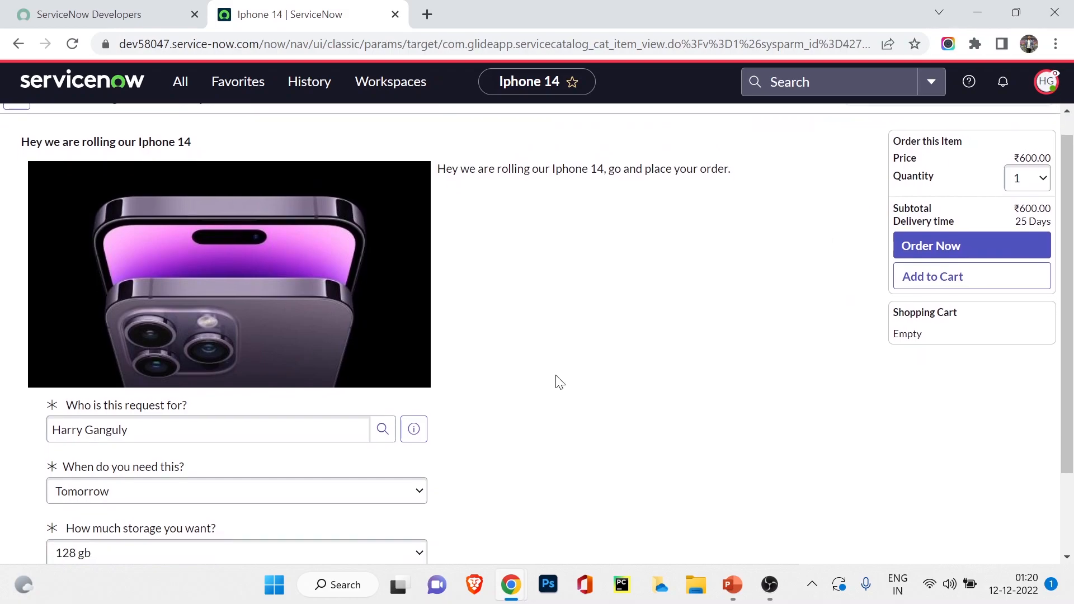
left_click(177, 448)
left_click(160, 484)
left_click(188, 459)
left_click(163, 484)
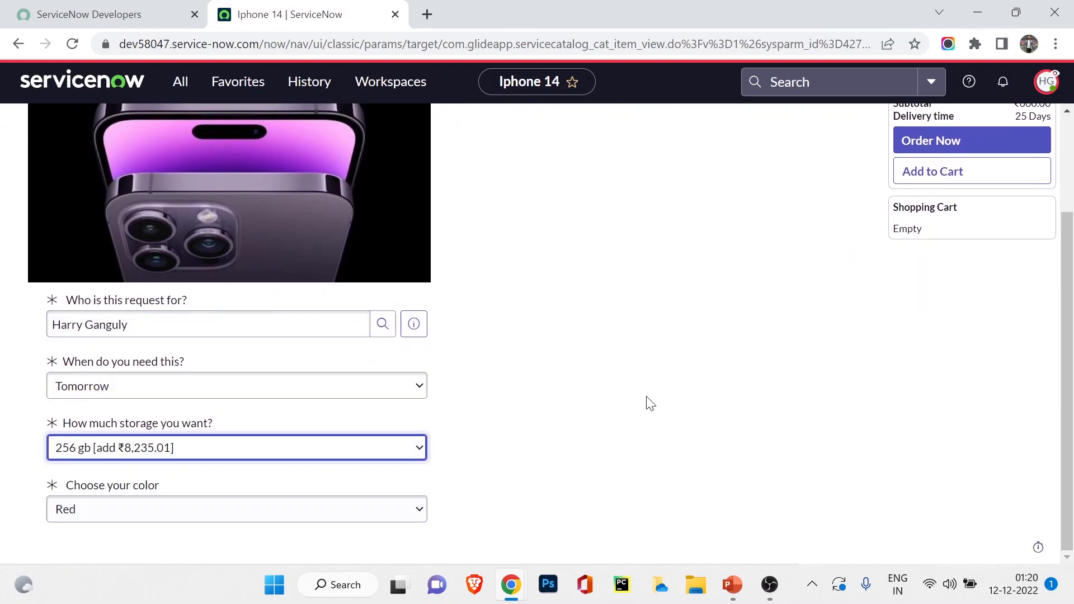
scroll(695, 401, "up", 3)
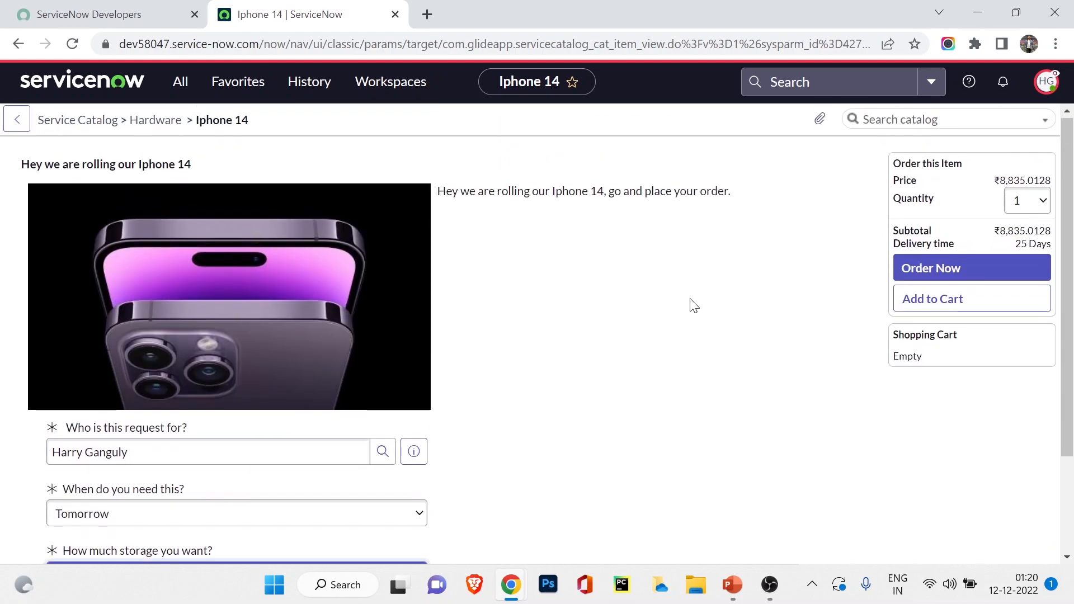
scroll(661, 303, "down", 3)
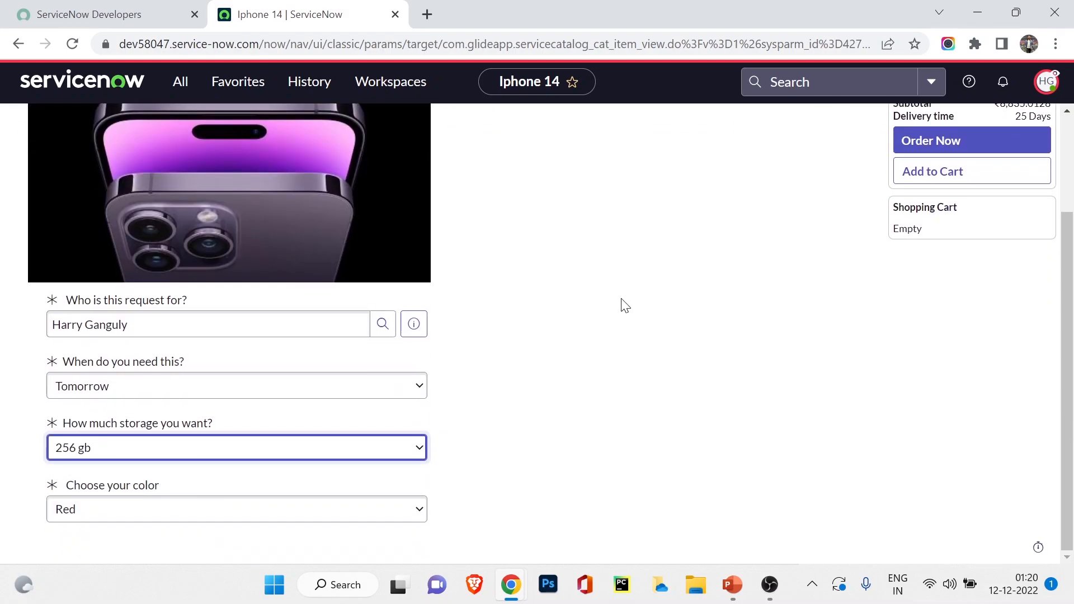
left_click(112, 456)
left_click(101, 471)
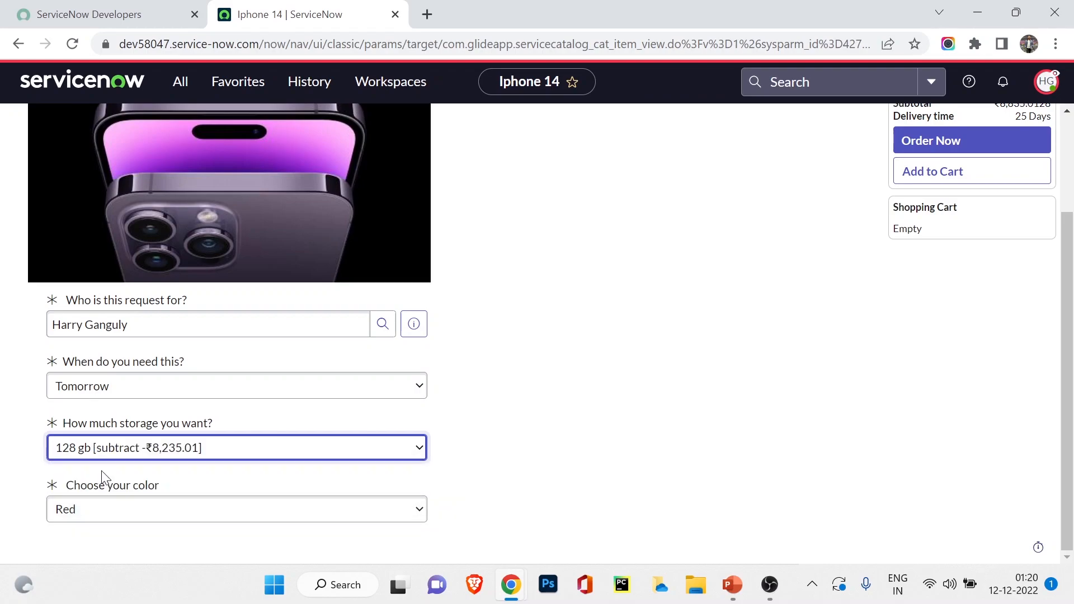
scroll(844, 403, "up", 3)
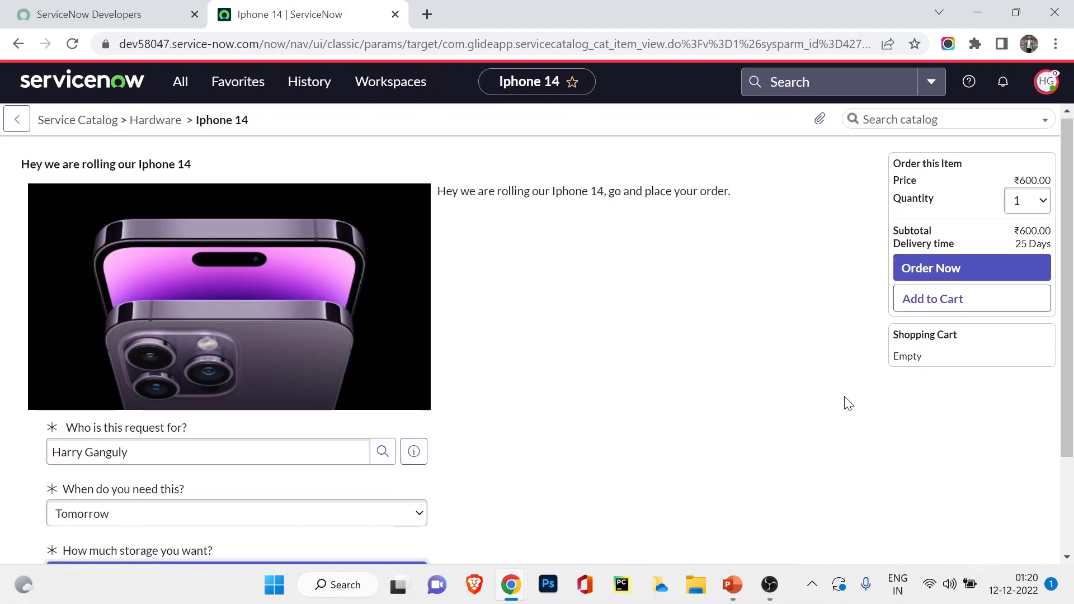
scroll(848, 403, "down", 3)
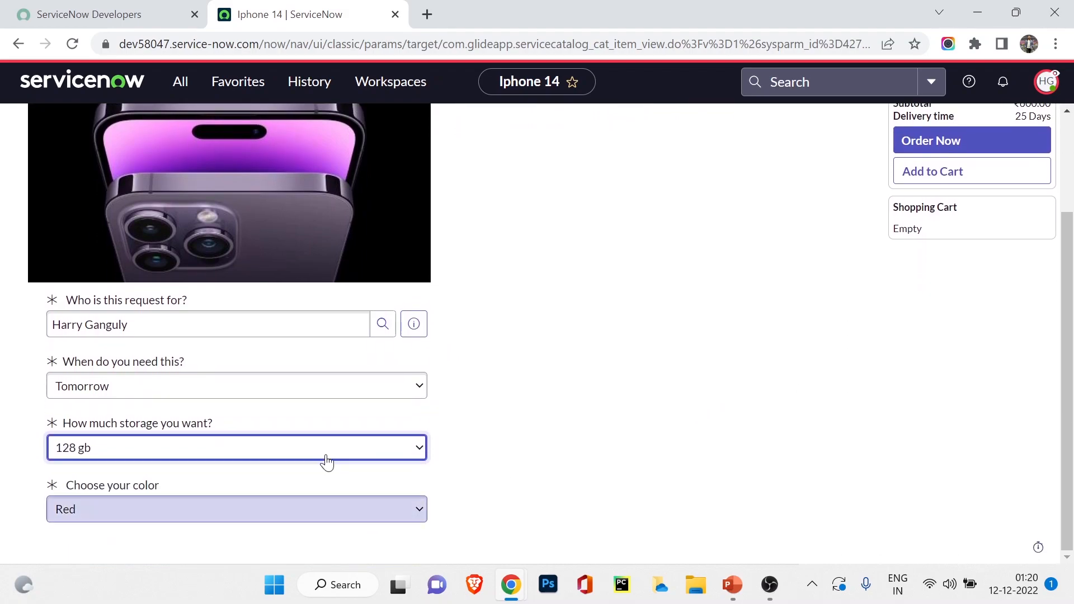
Select 256 gb as the storage for the order and check the order price.
left_click(295, 448)
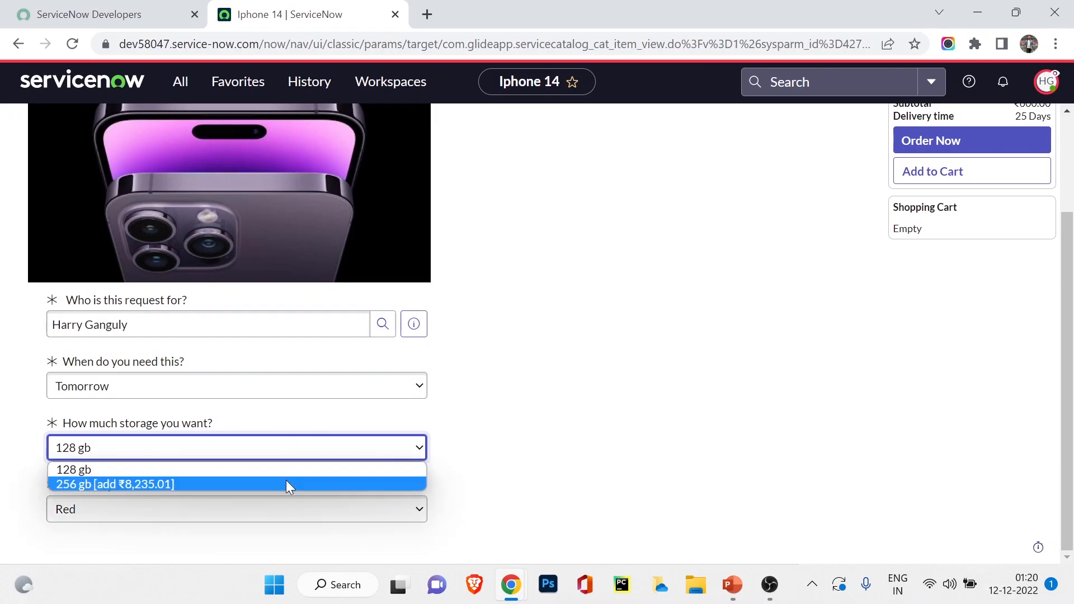
left_click(287, 485)
scroll(873, 302, "up", 3)
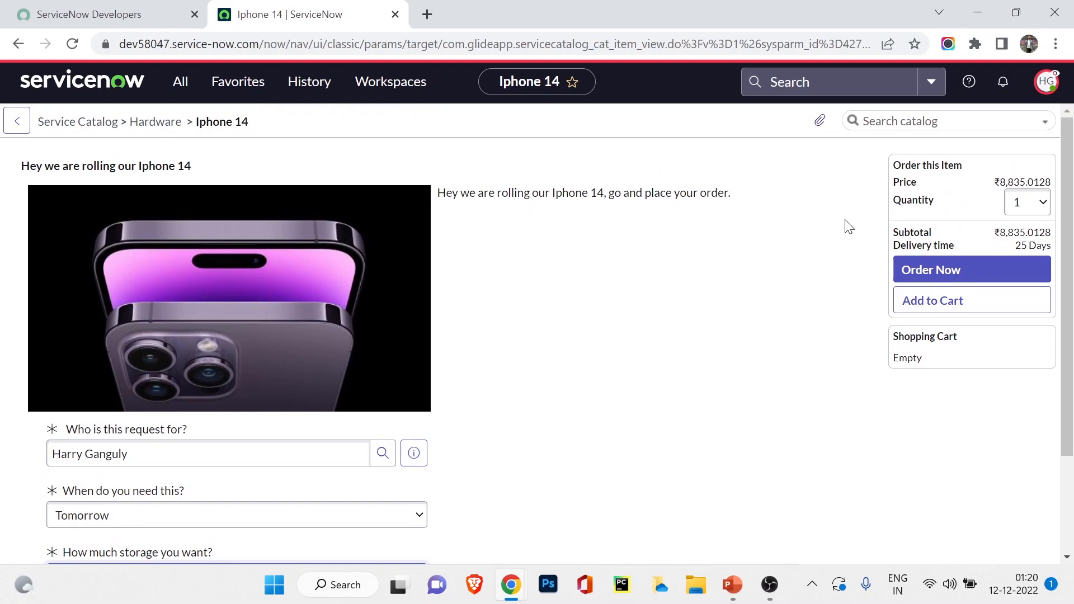
scroll(439, 277, "down", 3)
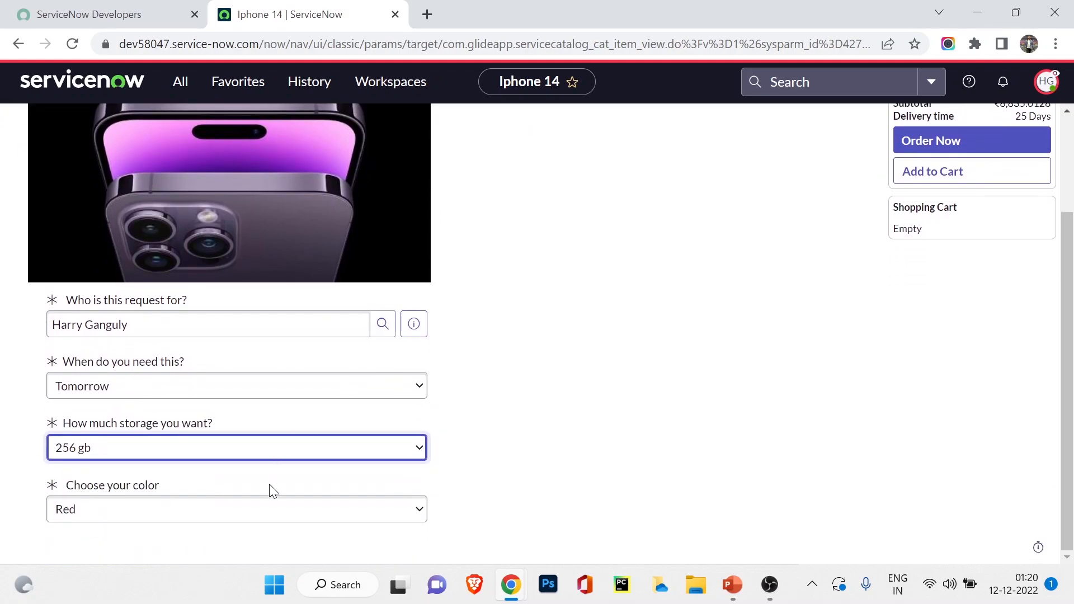
Choose Midnight as the phone's color and order the item now.
left_click(256, 520)
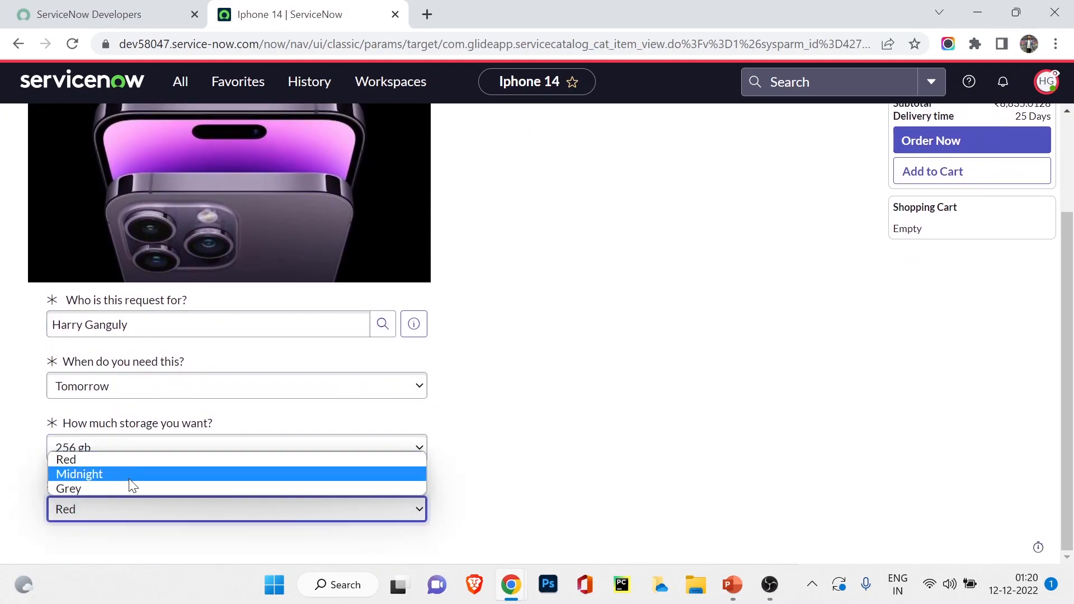
left_click(130, 476)
scroll(674, 386, "up", 3)
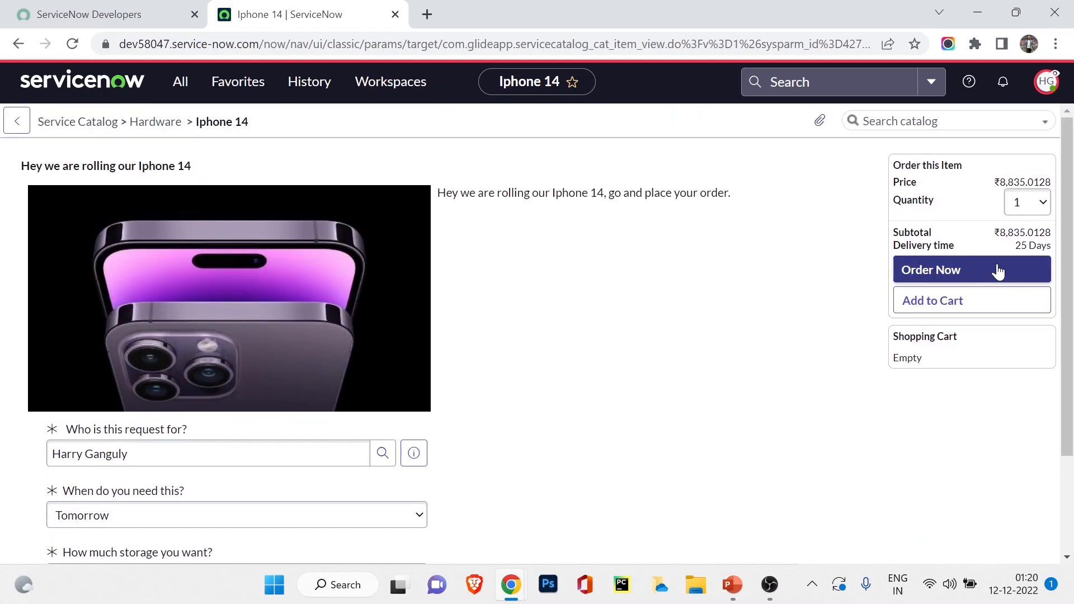
left_click(999, 268)
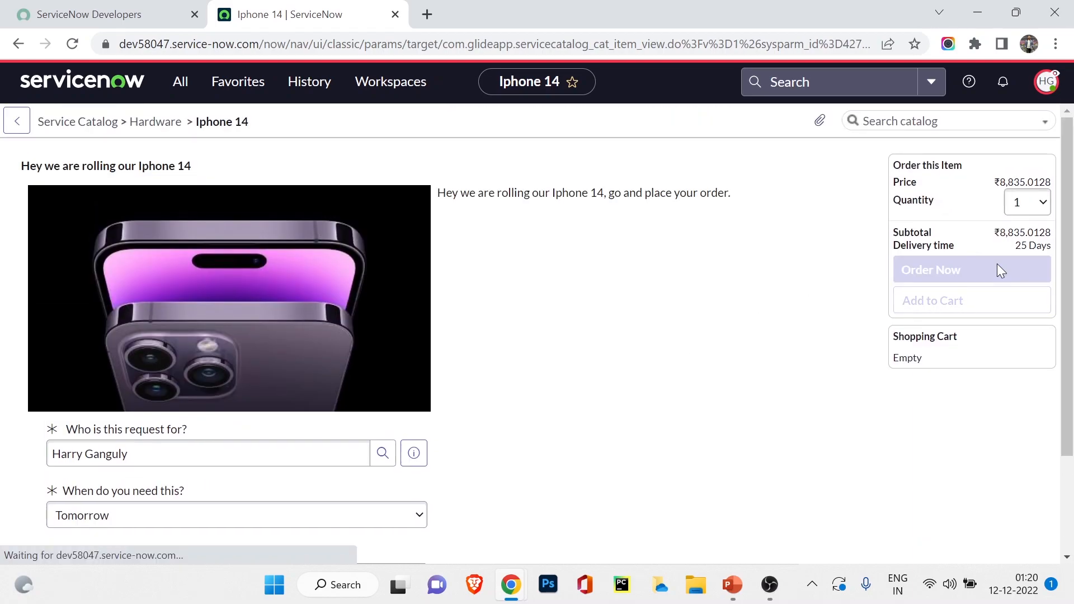